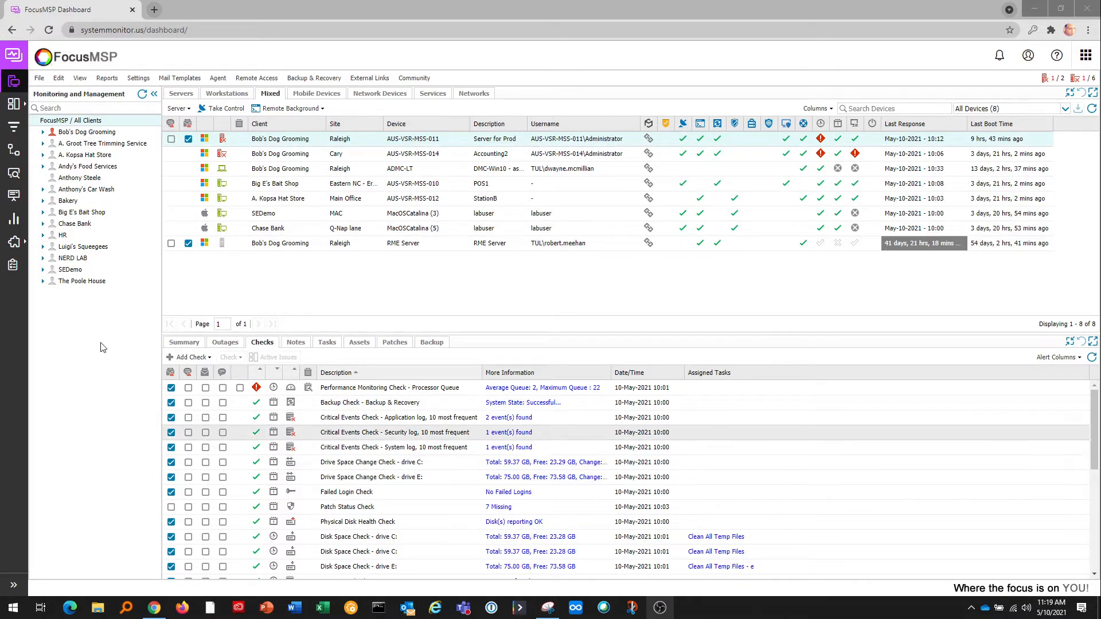
Expand Bob's Dog Grooming in the client tree to show its Cary, Raleigh and Gold Level sites.
double_click(52, 132)
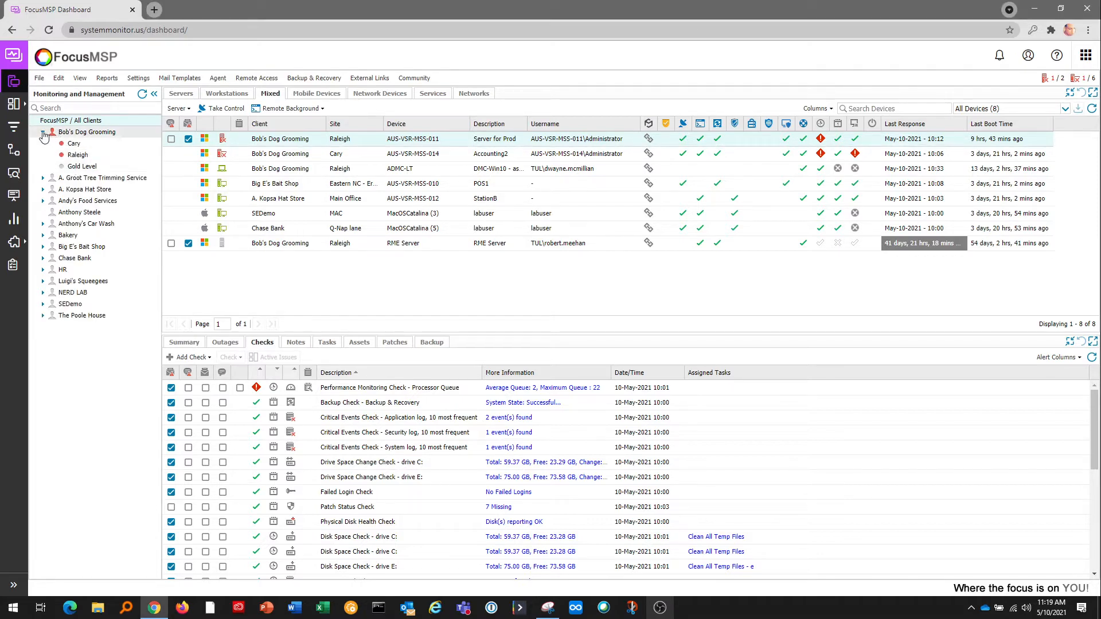
Filter the device list to Bob's Dog Grooming and display the RME Server's checks.
left_click(43, 133)
left_click(91, 133)
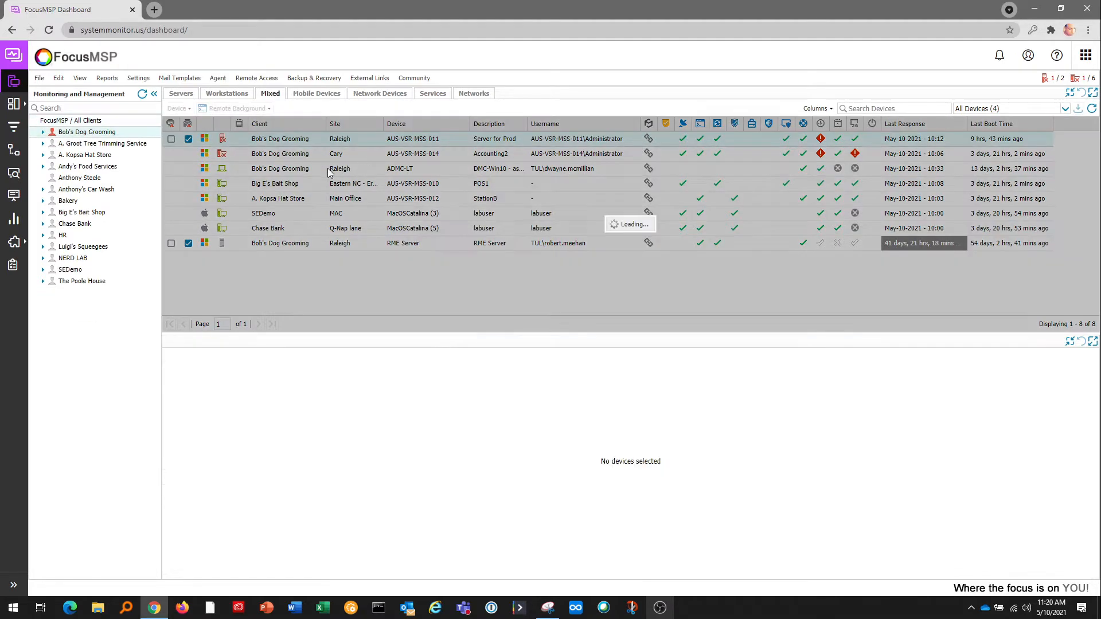
left_click(454, 143)
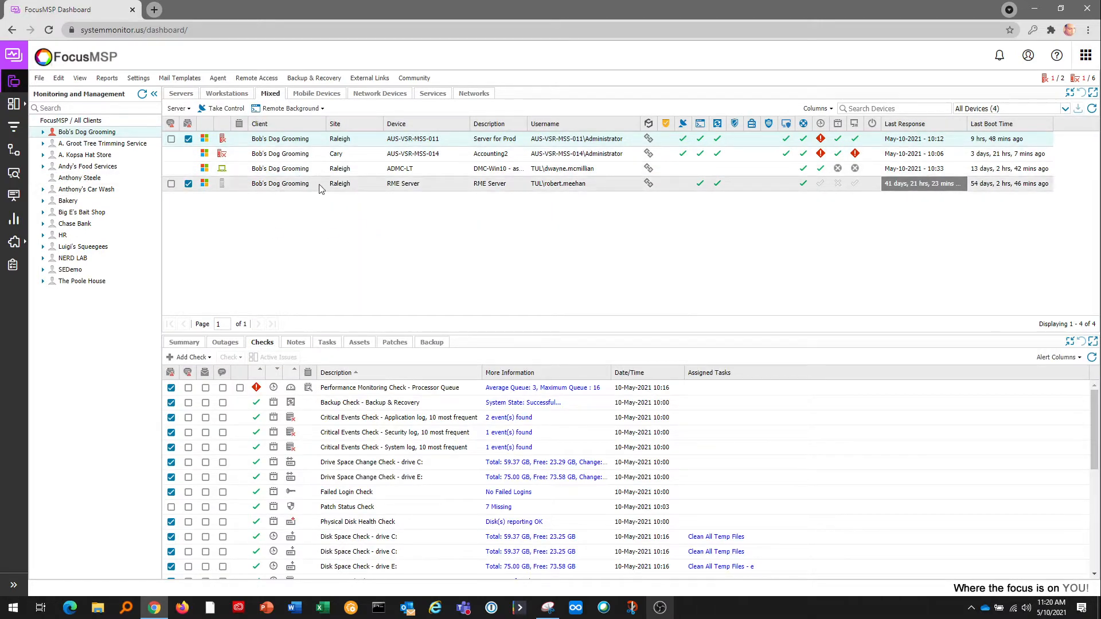
left_click(351, 187)
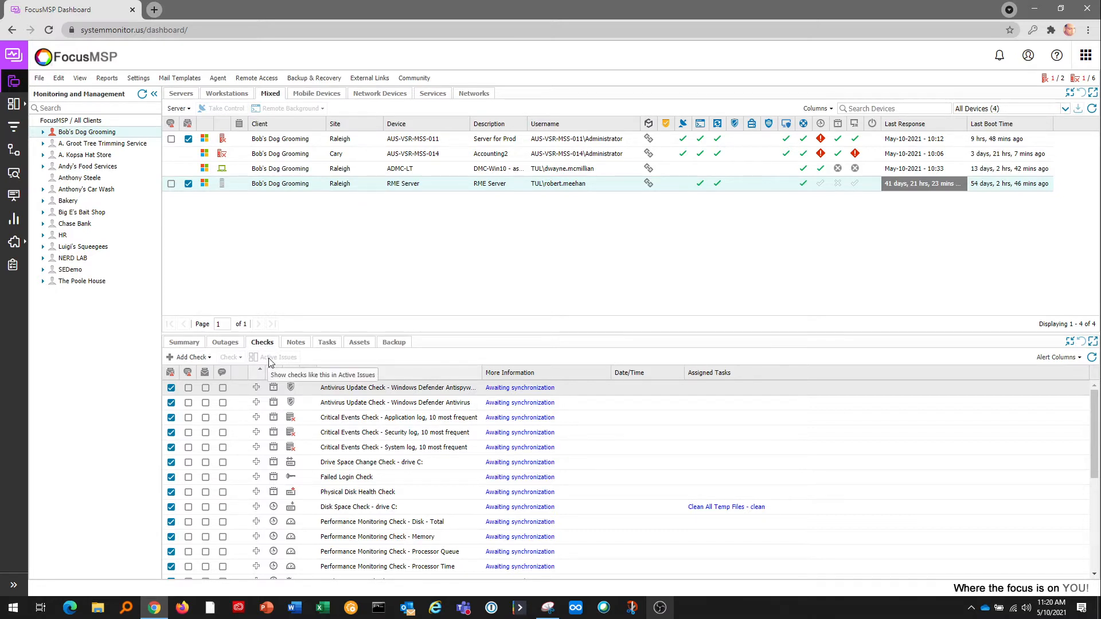
Bring up the Settings menu's Patch Management options: Settings, Feature Policy and Management Workflow.
left_click(138, 78)
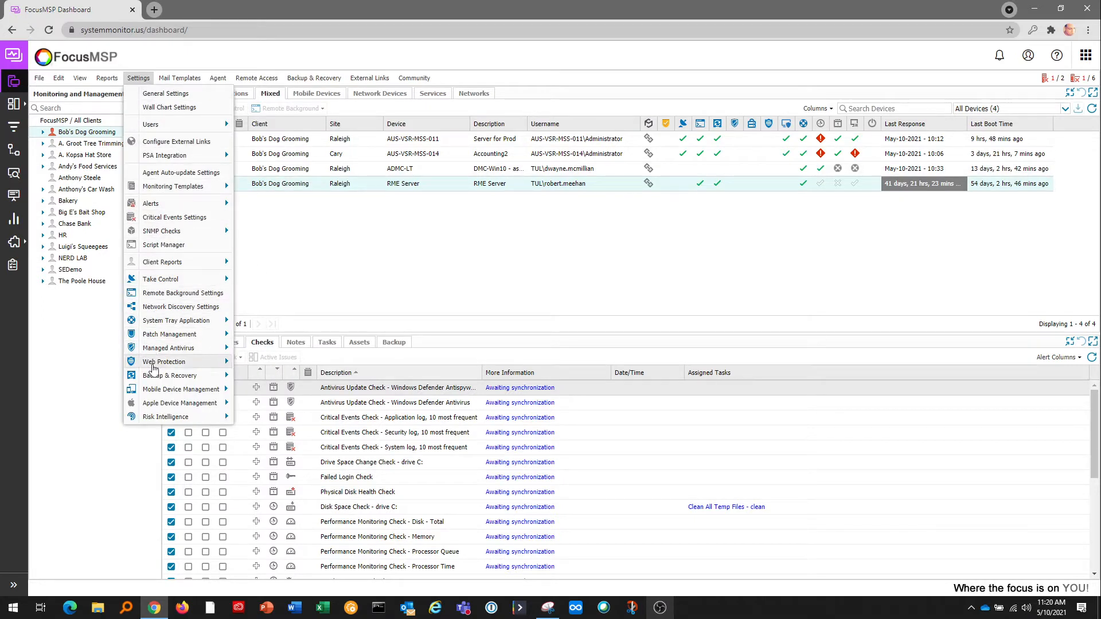
mouse_move(150, 392)
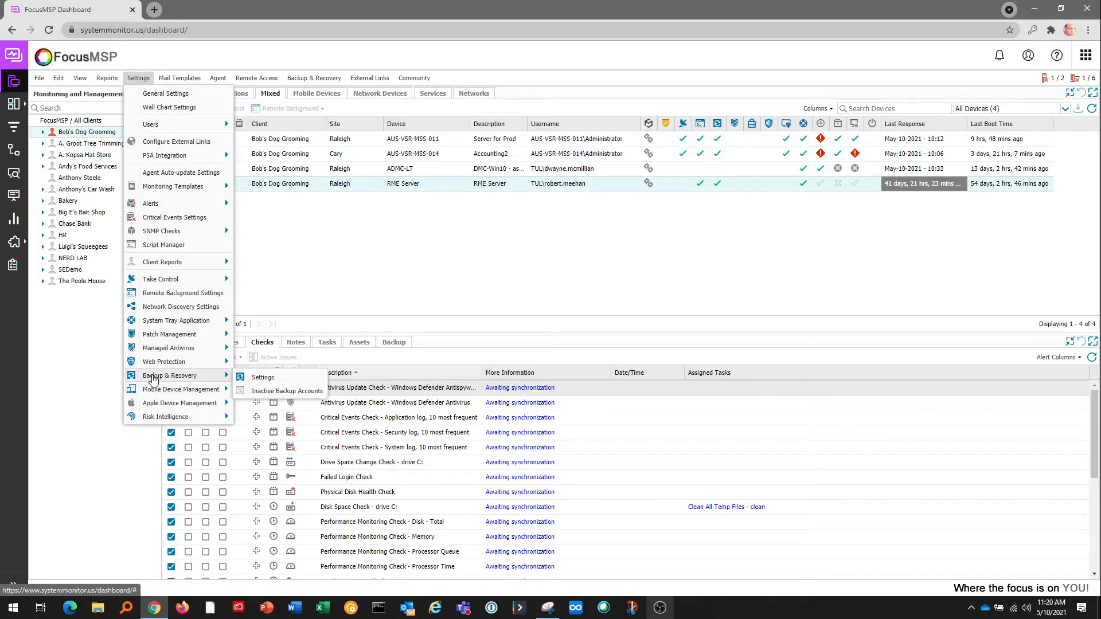
mouse_move(150, 351)
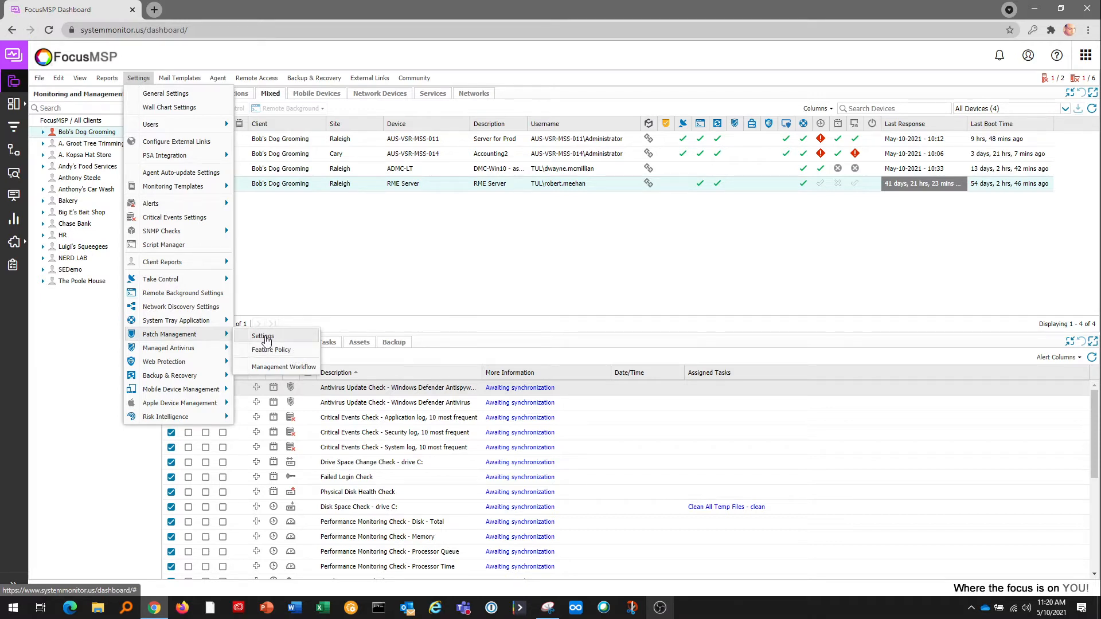
Review A. Groot Tree Trimming Service's workstation patch policy and Desktop policies, then cancel without saving.
left_click(263, 337)
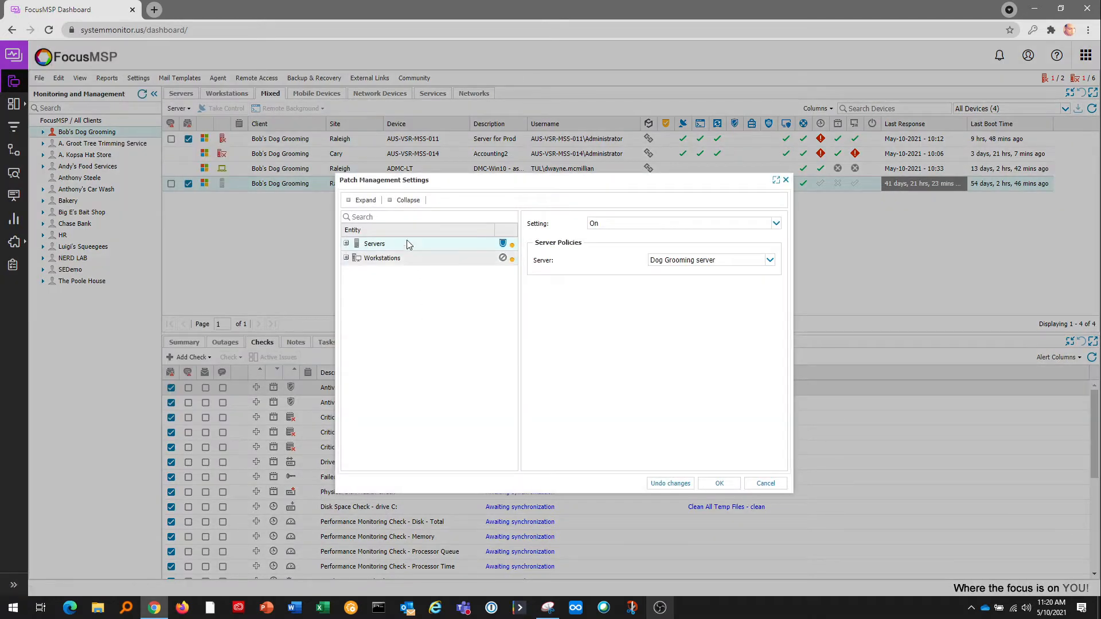
left_click(346, 258)
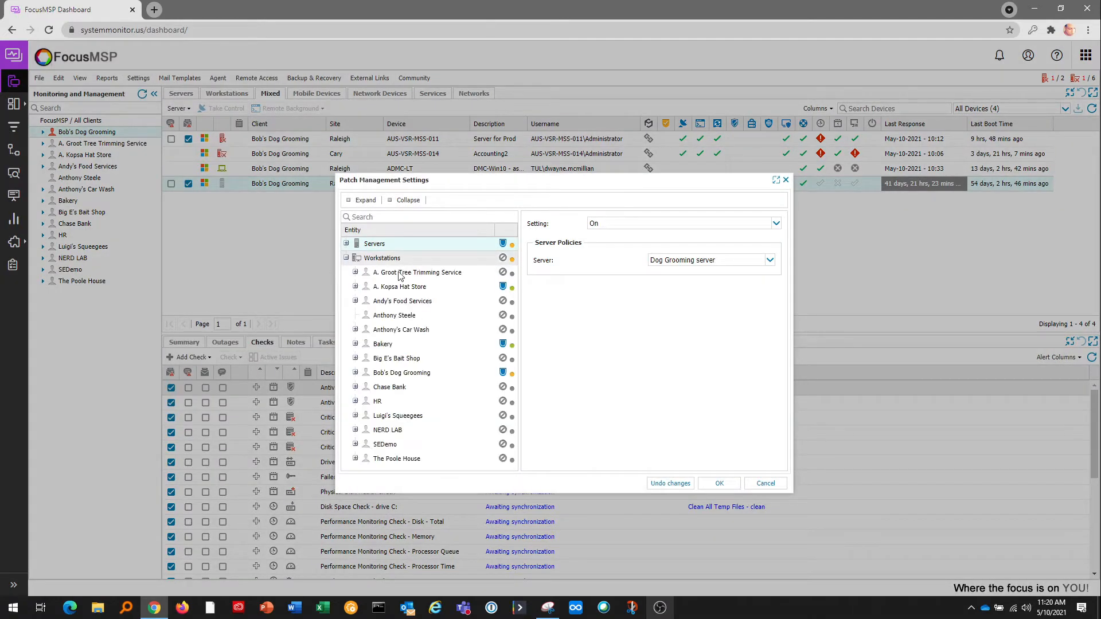
left_click(462, 273)
left_click(671, 228)
left_click(625, 238)
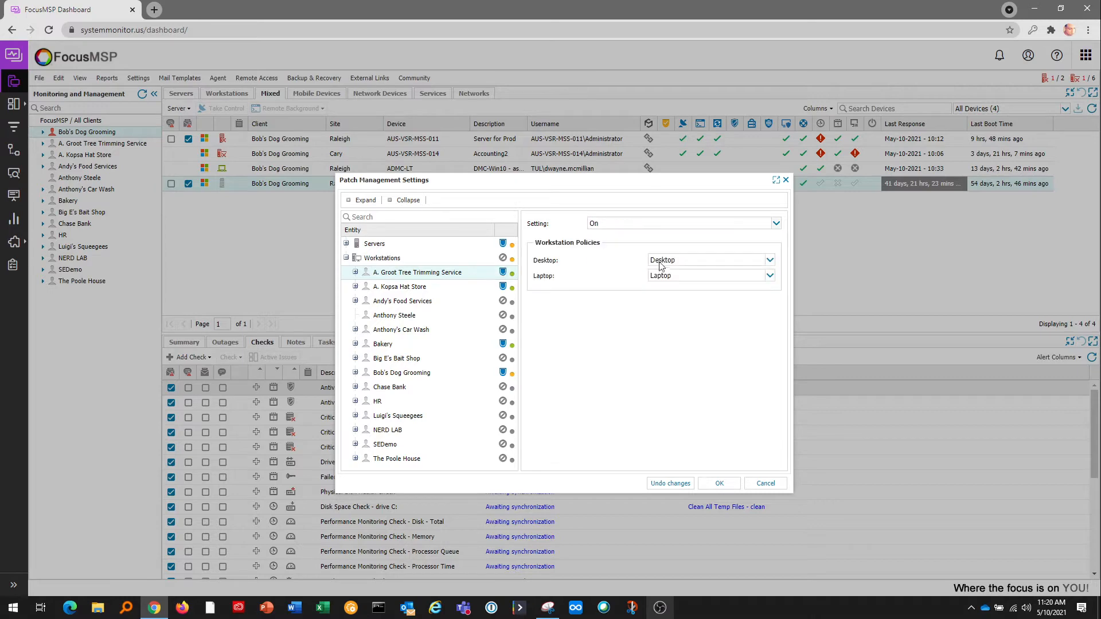
left_click(662, 261)
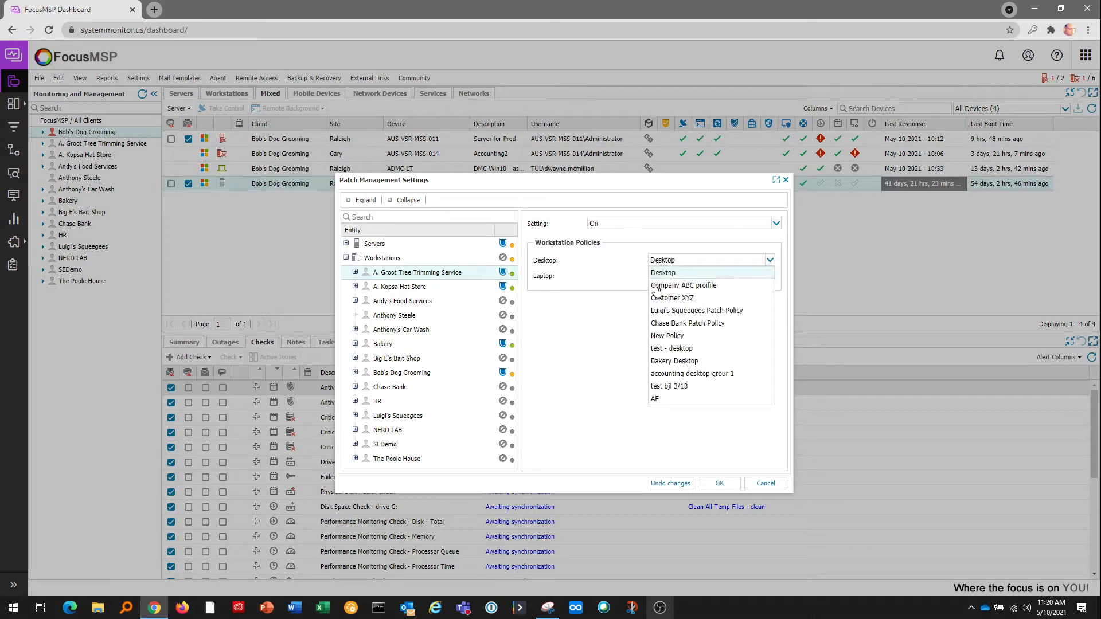
left_click(638, 329)
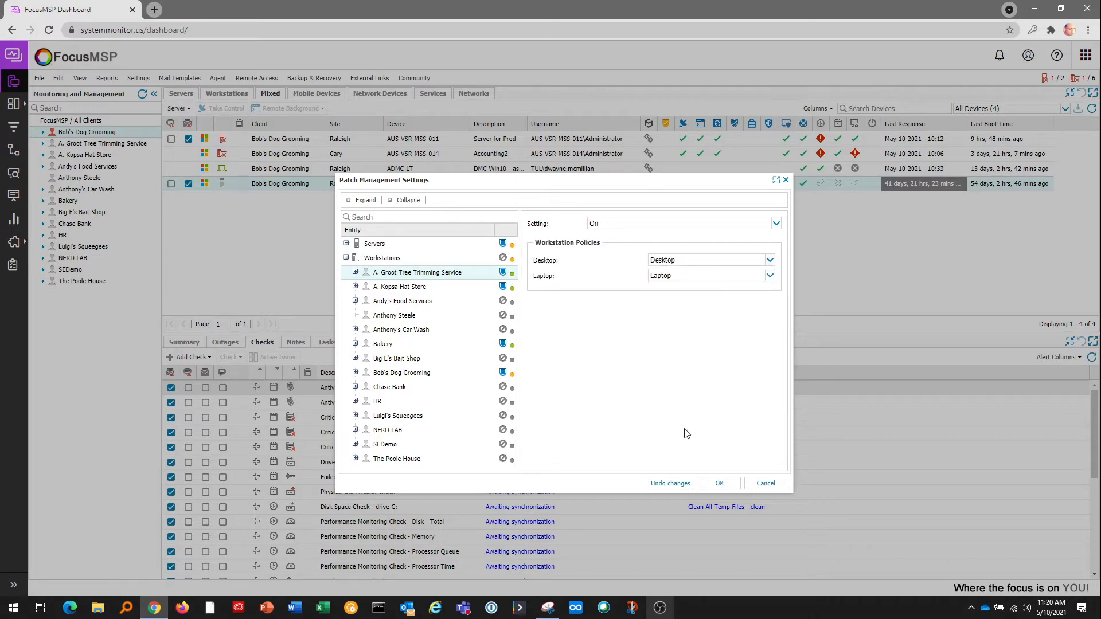
left_click(764, 483)
mouse_move(15, 105)
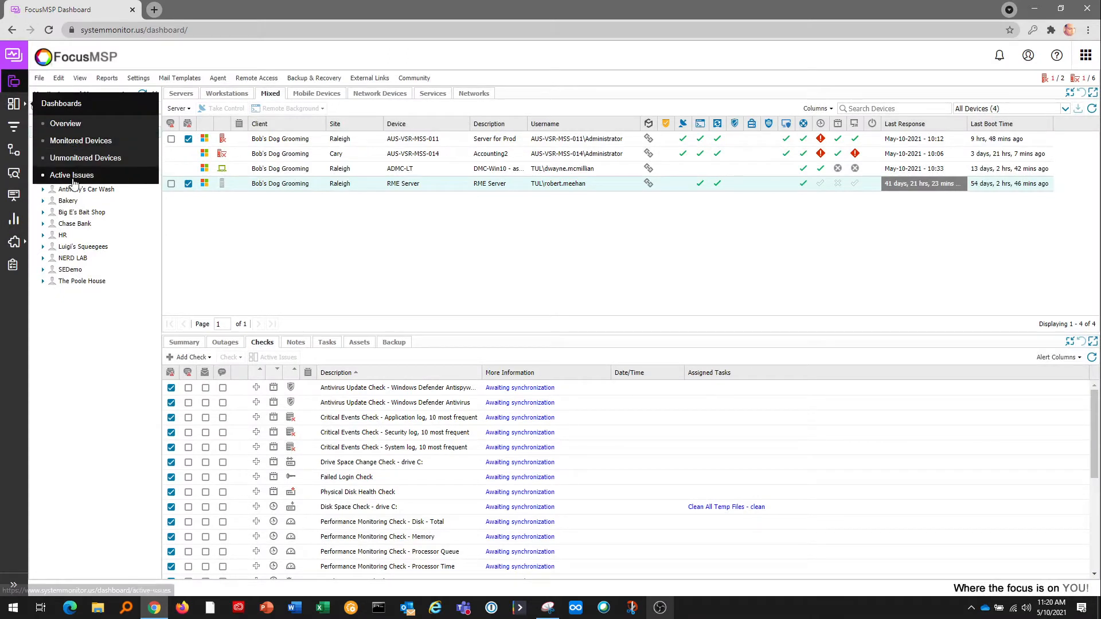
Browse the Overview dashboard widgets, then switch to the Active Issues device list.
left_click(72, 128)
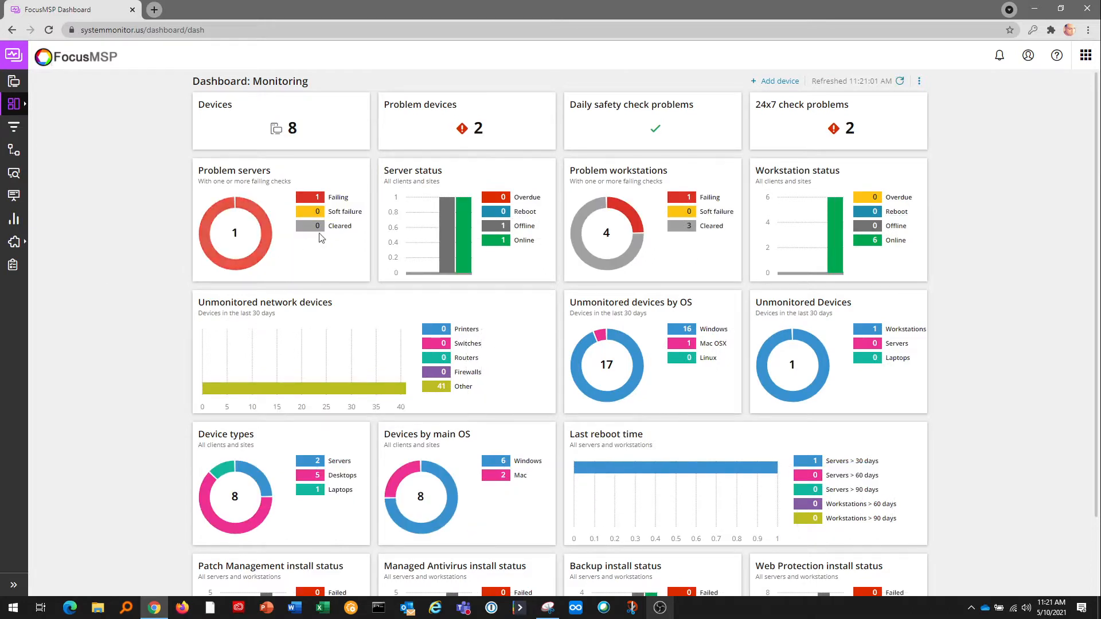
scroll(651, 205, "down", 2)
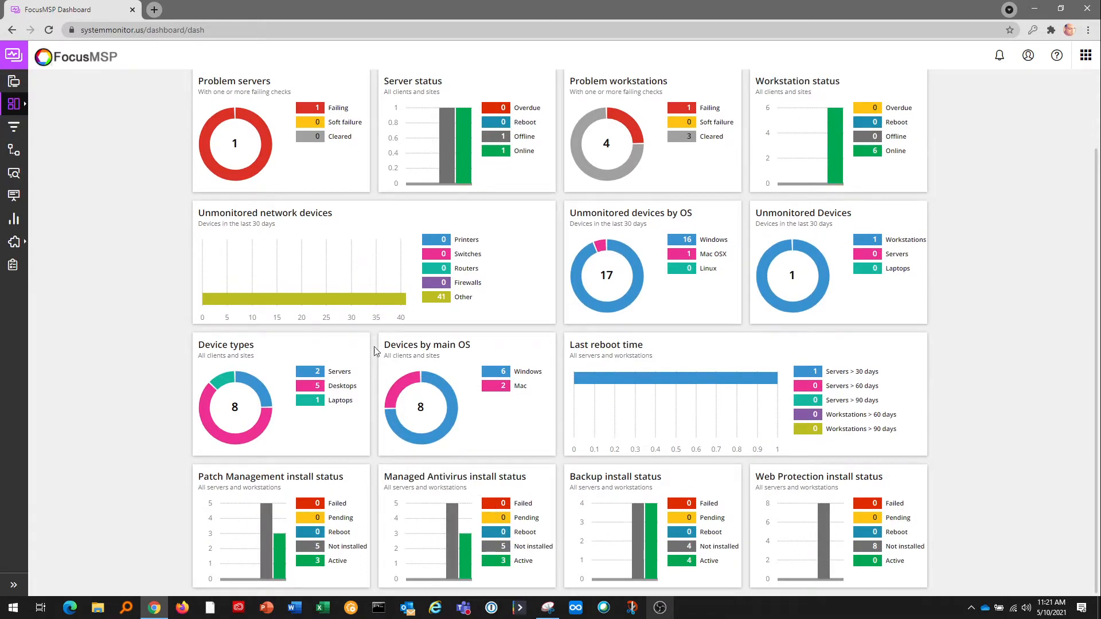
scroll(376, 350, "up", 2)
mouse_move(14, 104)
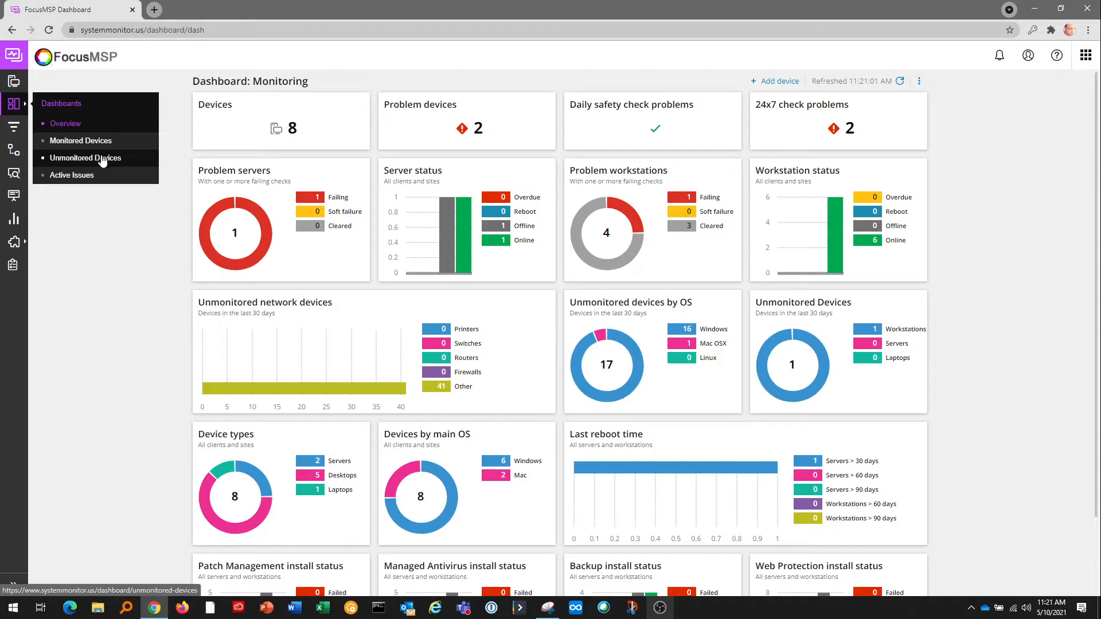
left_click(85, 177)
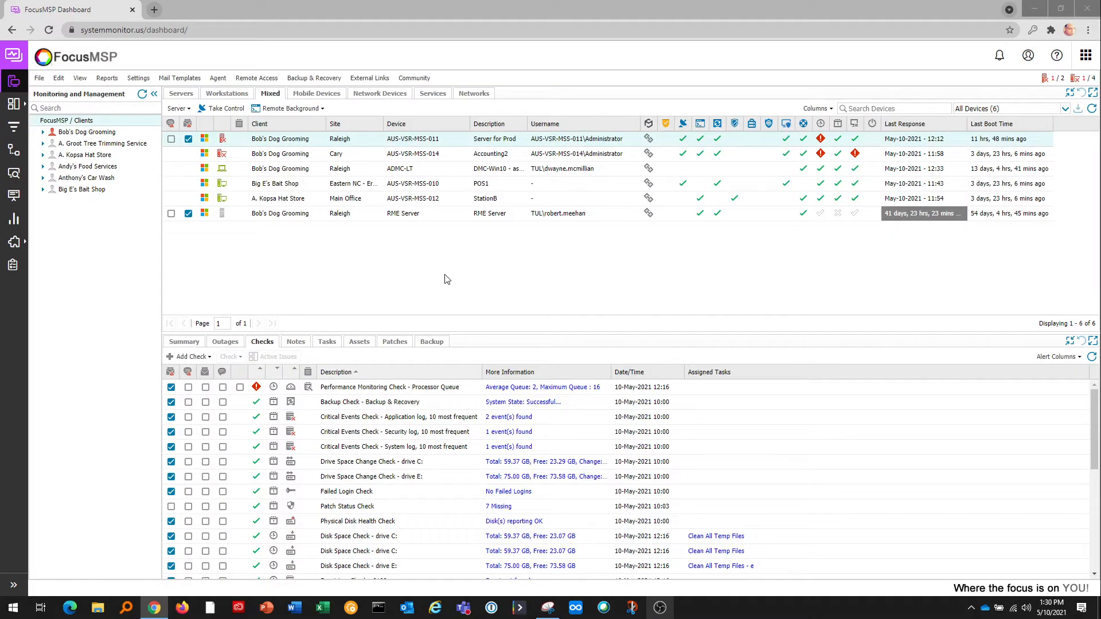
Start a Remote Background session on AUS-VSR-MSS-011, confirming with the account password.
left_click(291, 109)
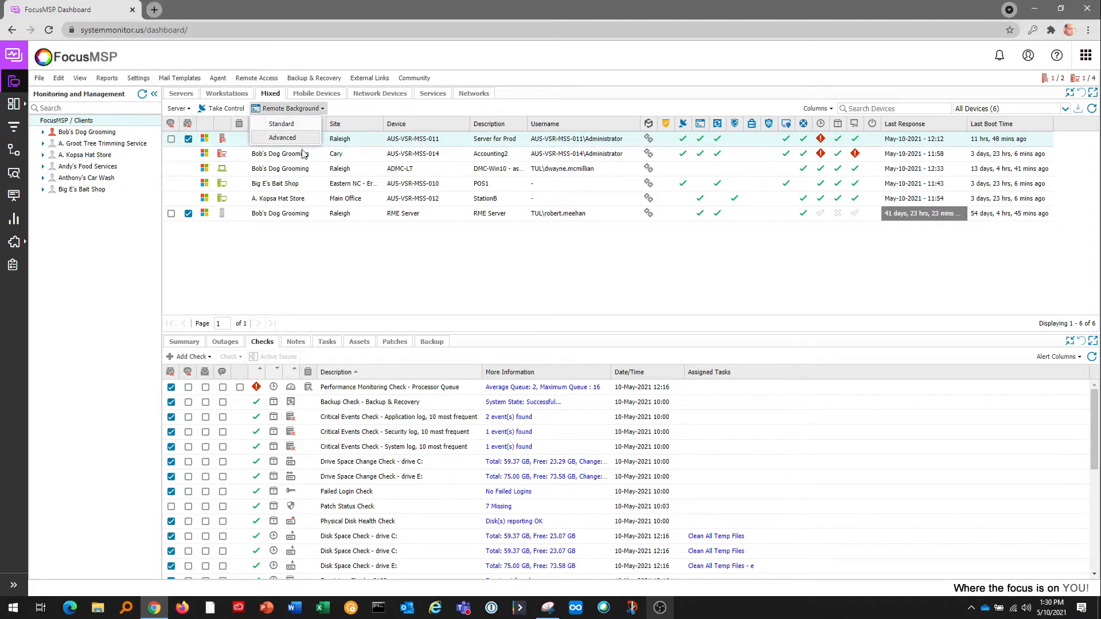
left_click(289, 142)
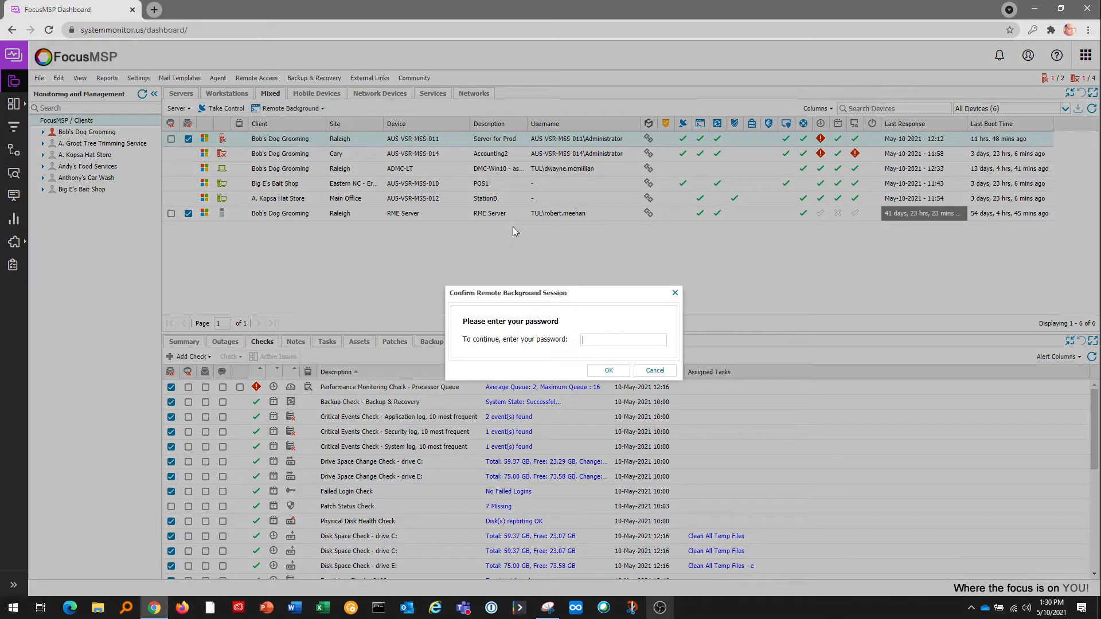
type("**********")
key("Return")
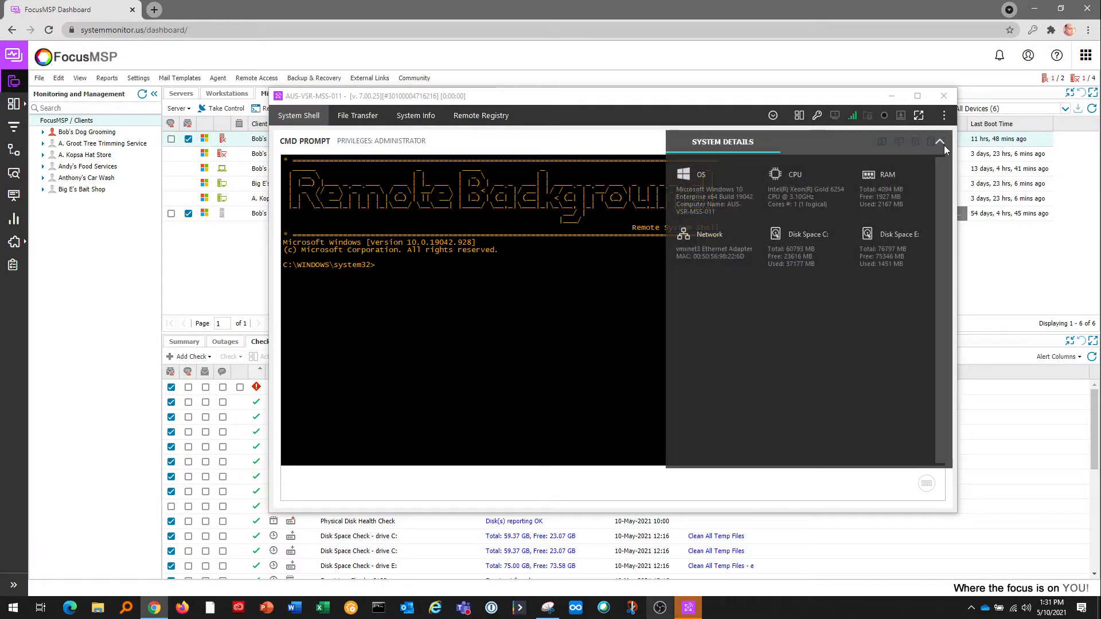
Close the system details panel and run ipconfig in the remote command prompt.
left_click(943, 146)
type("ip")
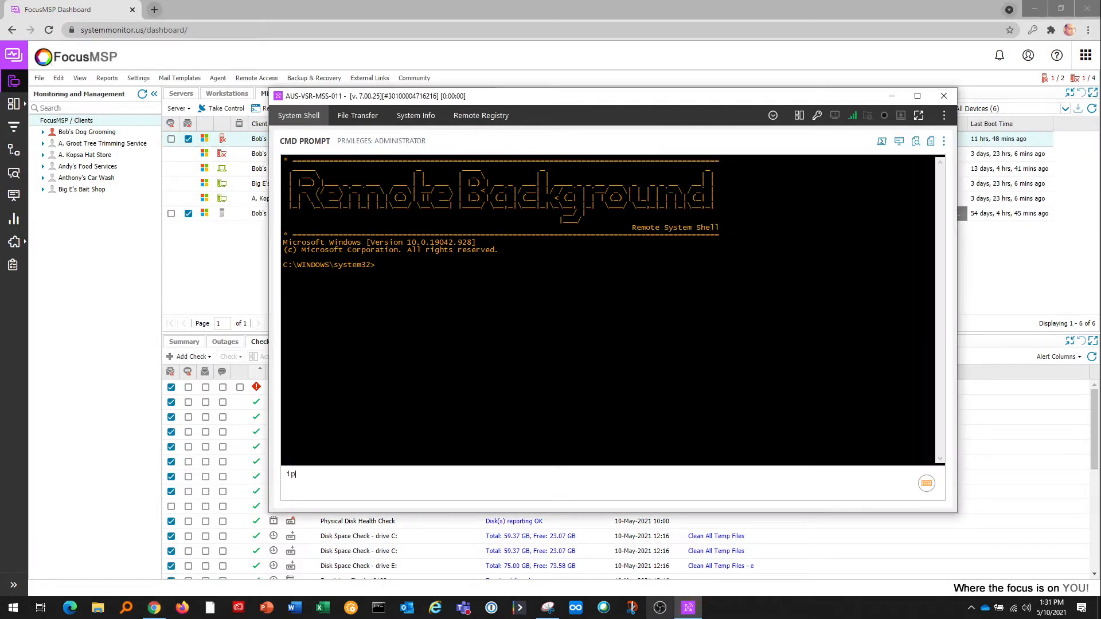
type("config")
key("Return")
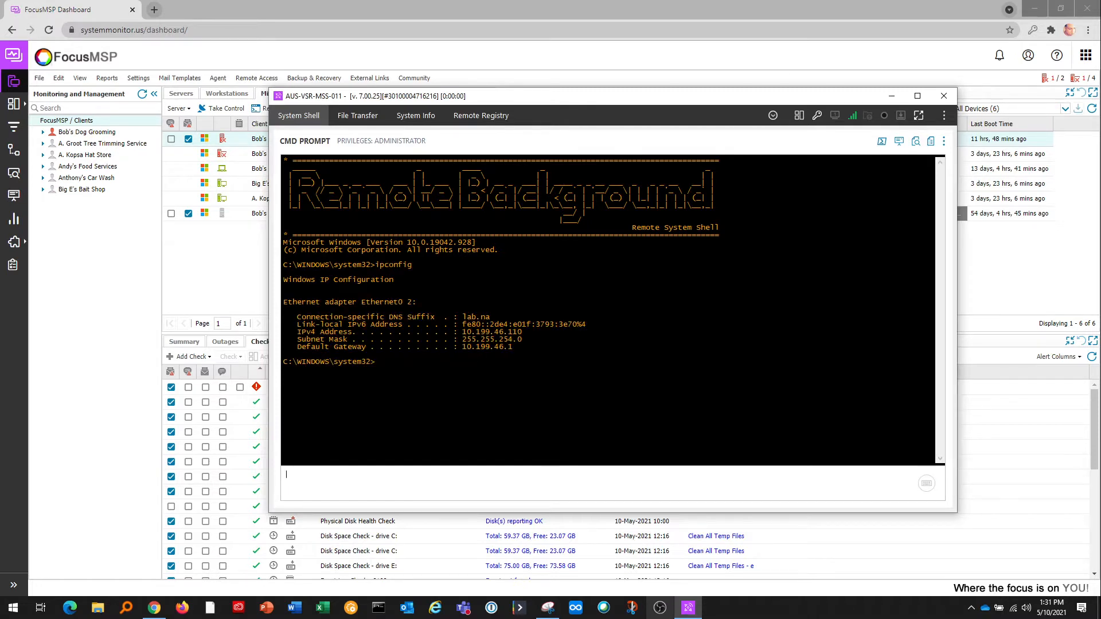
Switch the remote shell to PowerShell, run Get-Date, and open File Transfer.
left_click(881, 141)
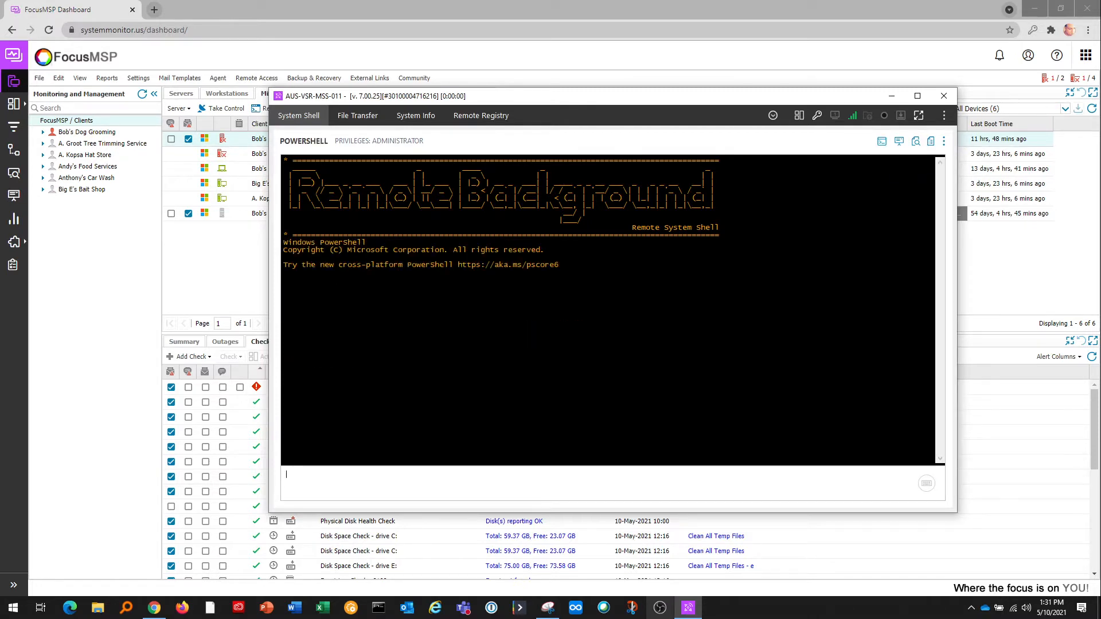
left_click(332, 481)
type("Get-Date")
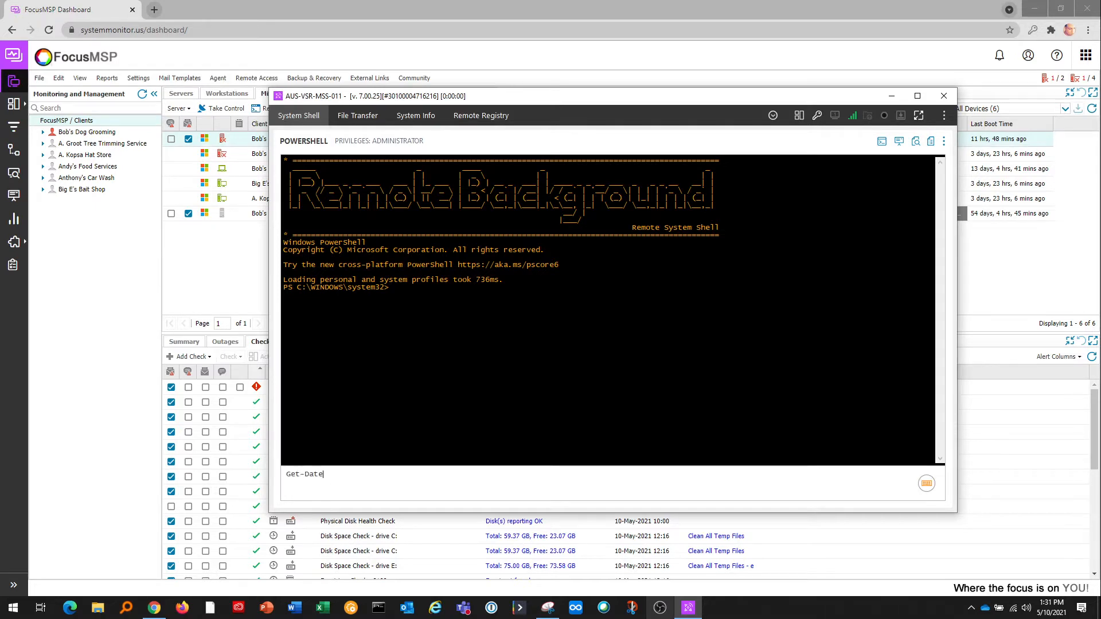
key("Return")
left_click(358, 116)
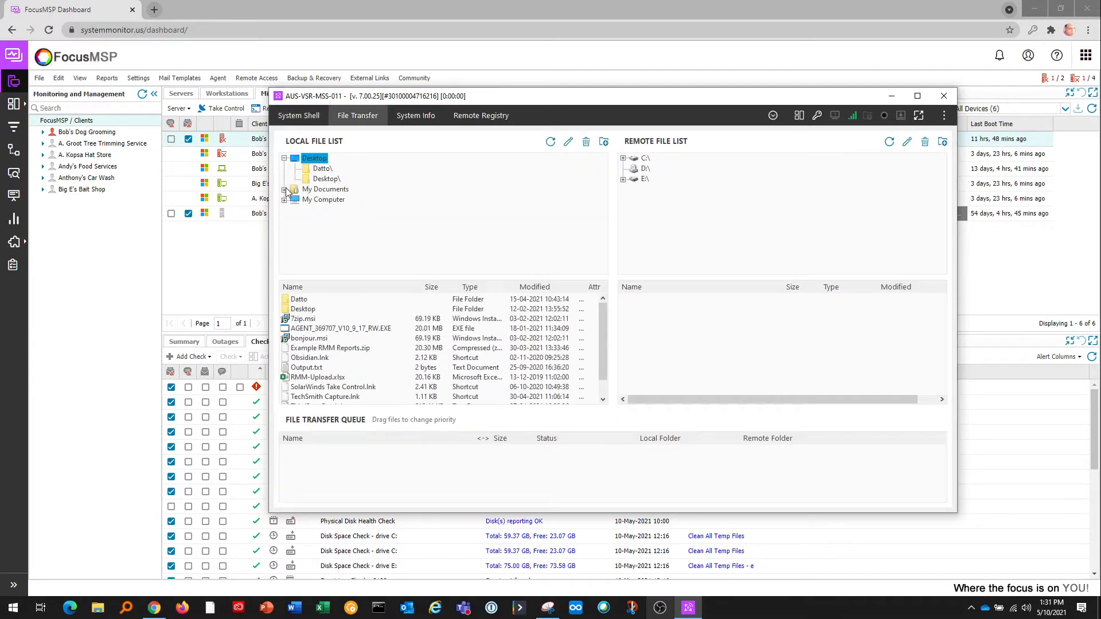
Browse local My Documents and remote C:, then list remote processes and inspect SentinelAgent.exe.
left_click(285, 190)
left_click(623, 159)
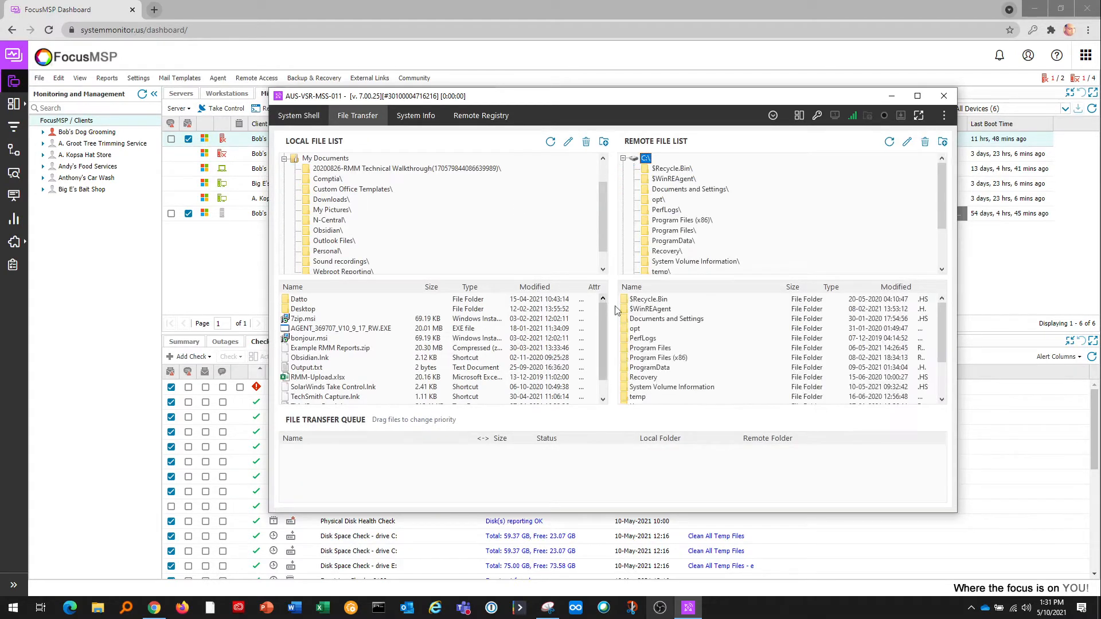
left_click(416, 118)
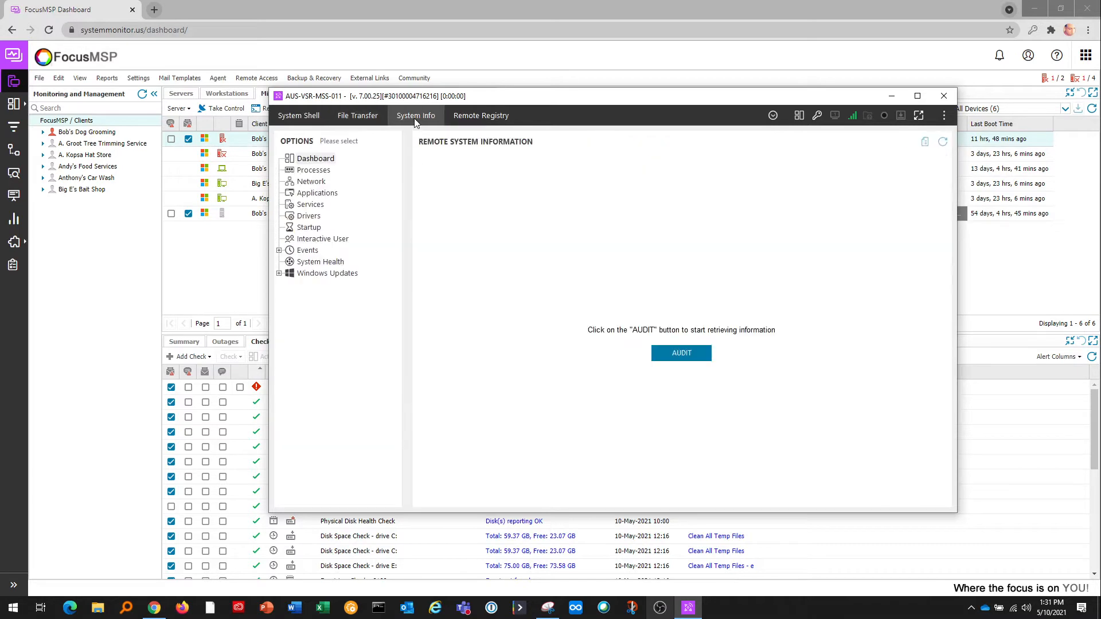
left_click(319, 170)
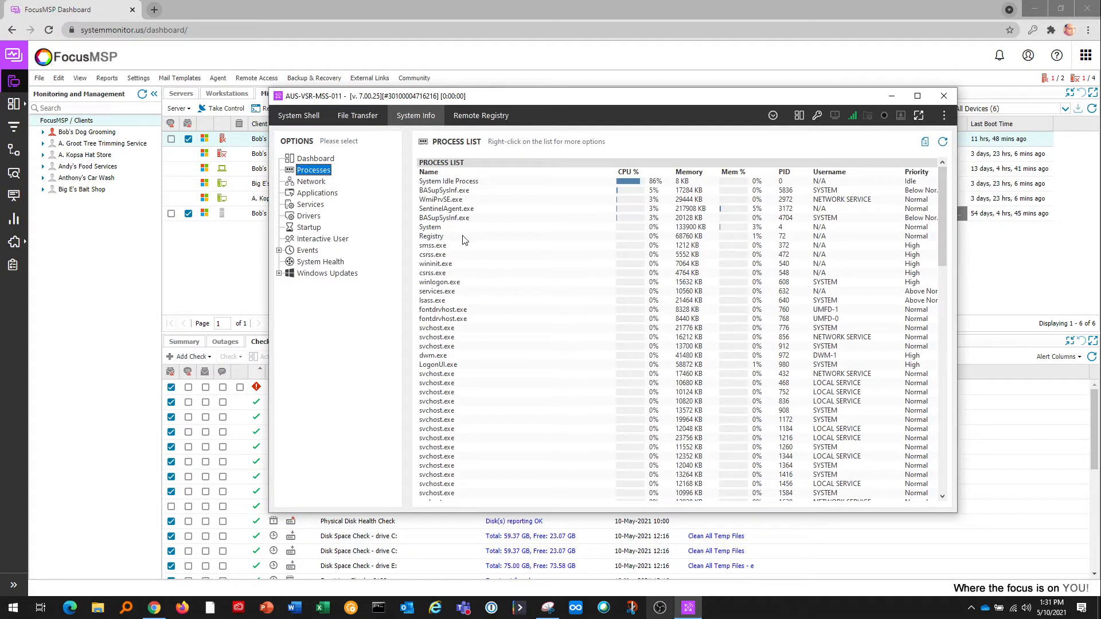
right_click(454, 210)
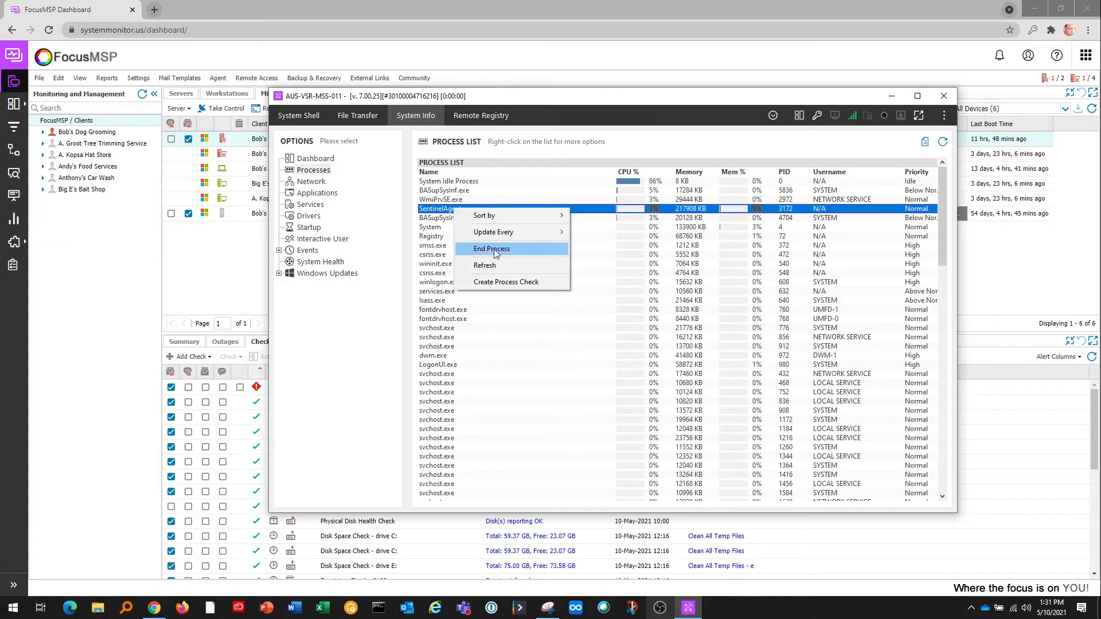
List the server's services, jump to 'pr' and open the Print Spooler service's actions.
left_click(314, 207)
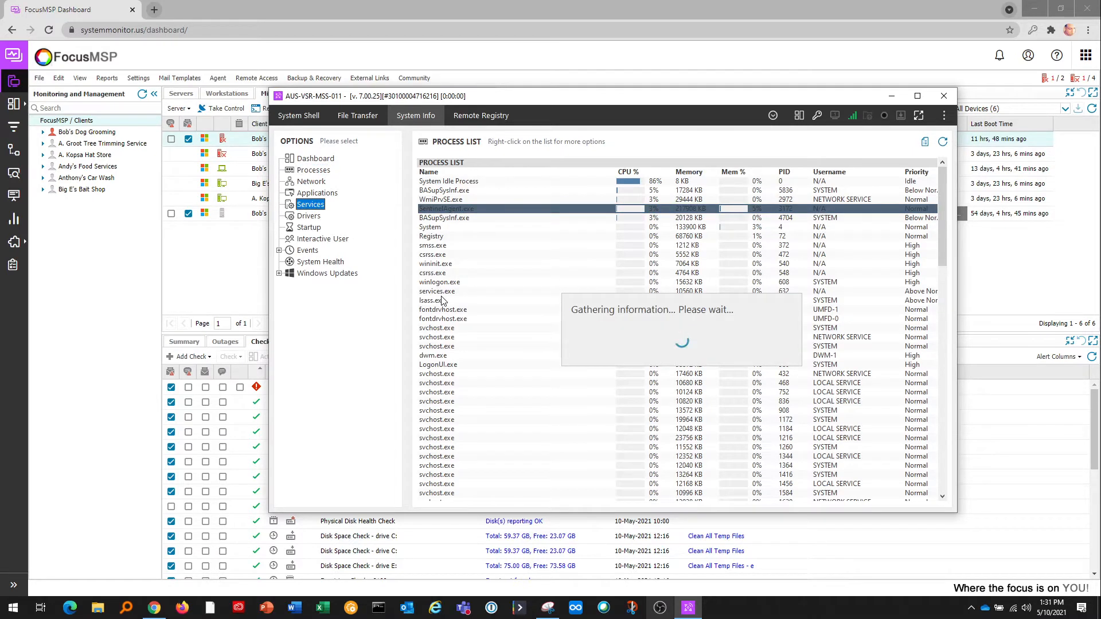
left_click(441, 299)
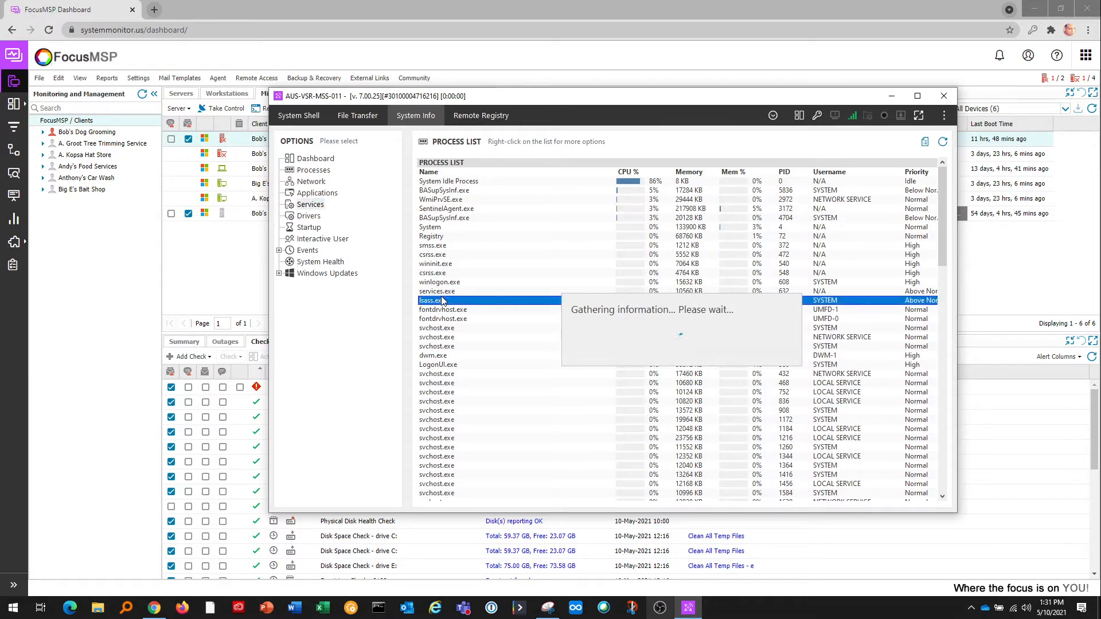
left_click(443, 310)
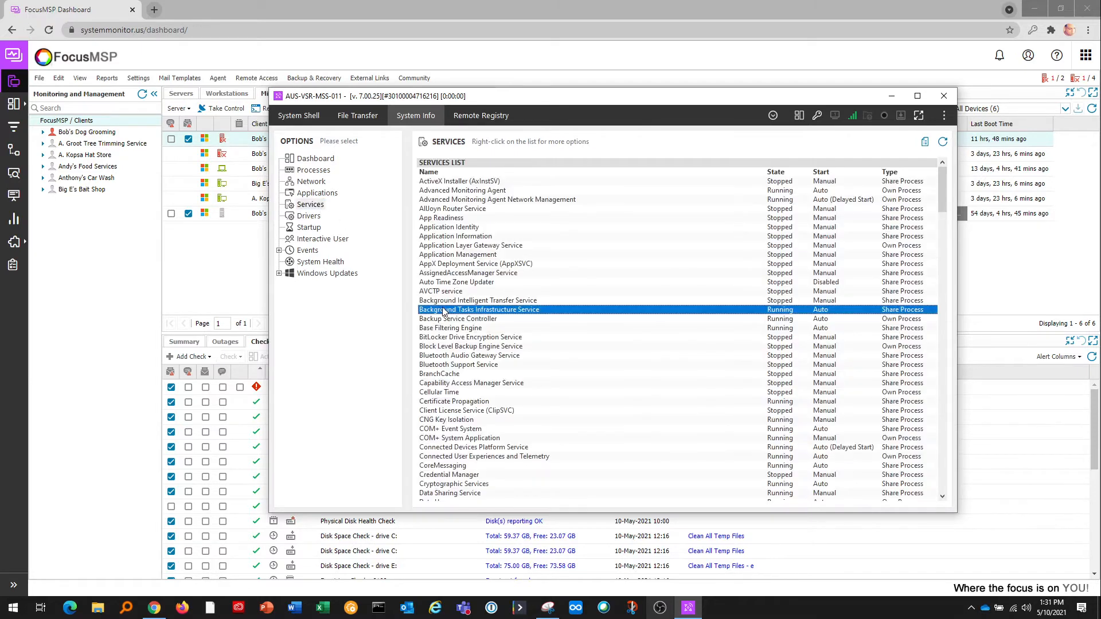
type("pr")
right_click(446, 494)
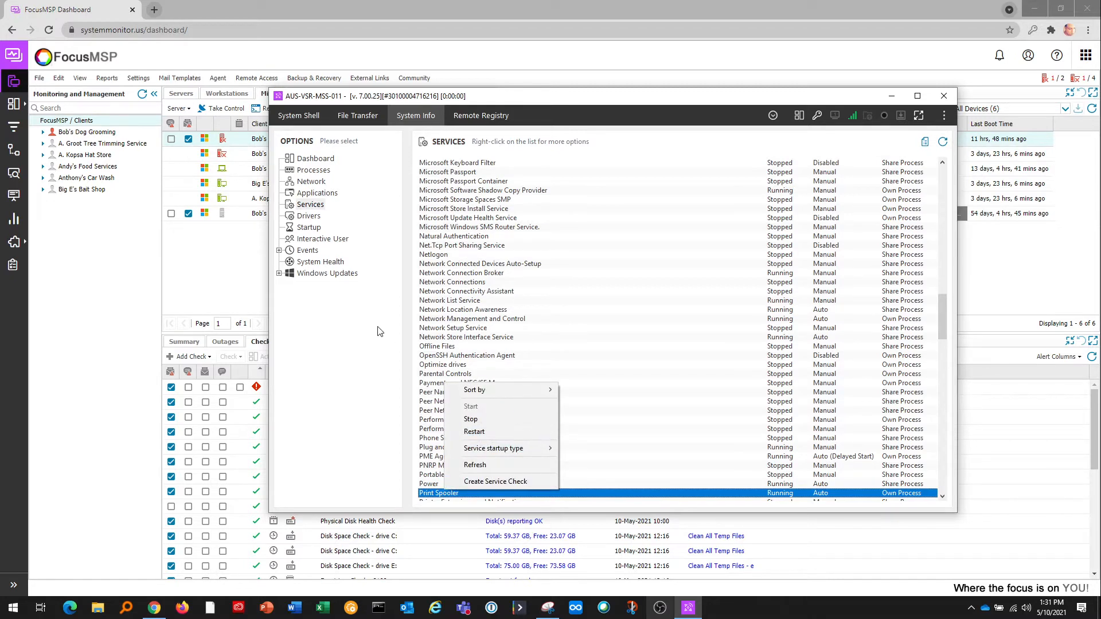
View the Application, Security and System event logs, then open the Remote Registry.
double_click(314, 254)
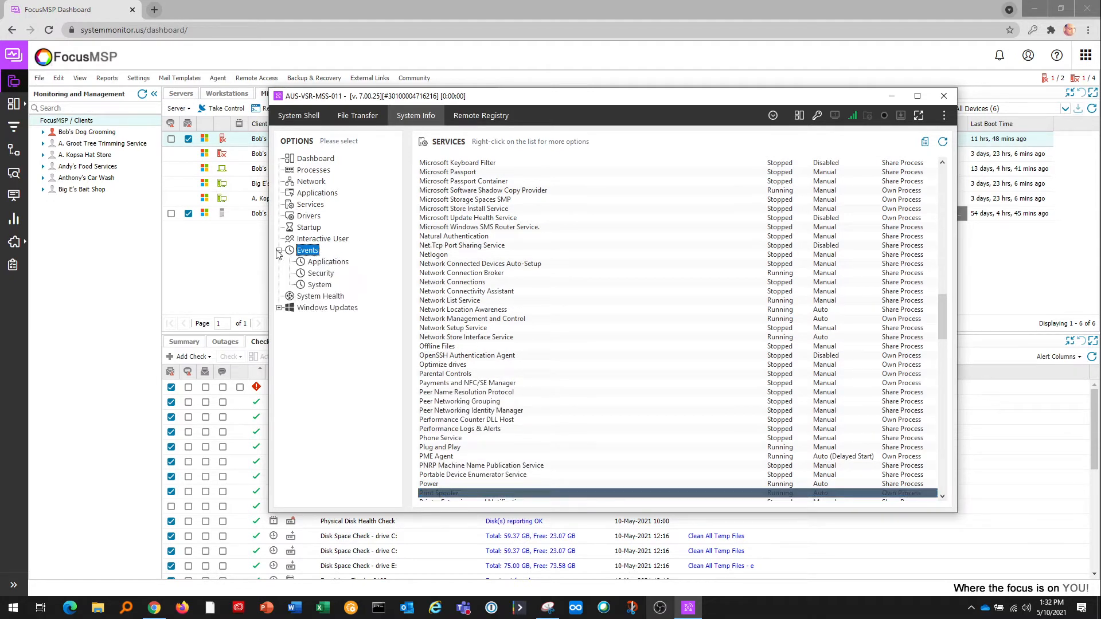
left_click(325, 262)
left_click(320, 274)
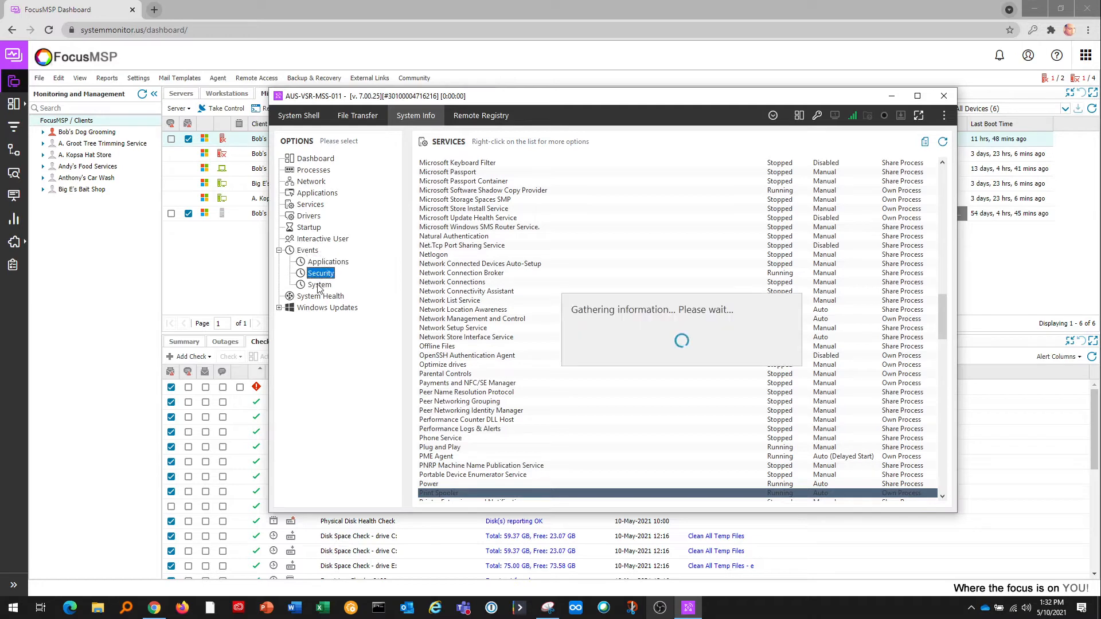
left_click(320, 285)
left_click(485, 116)
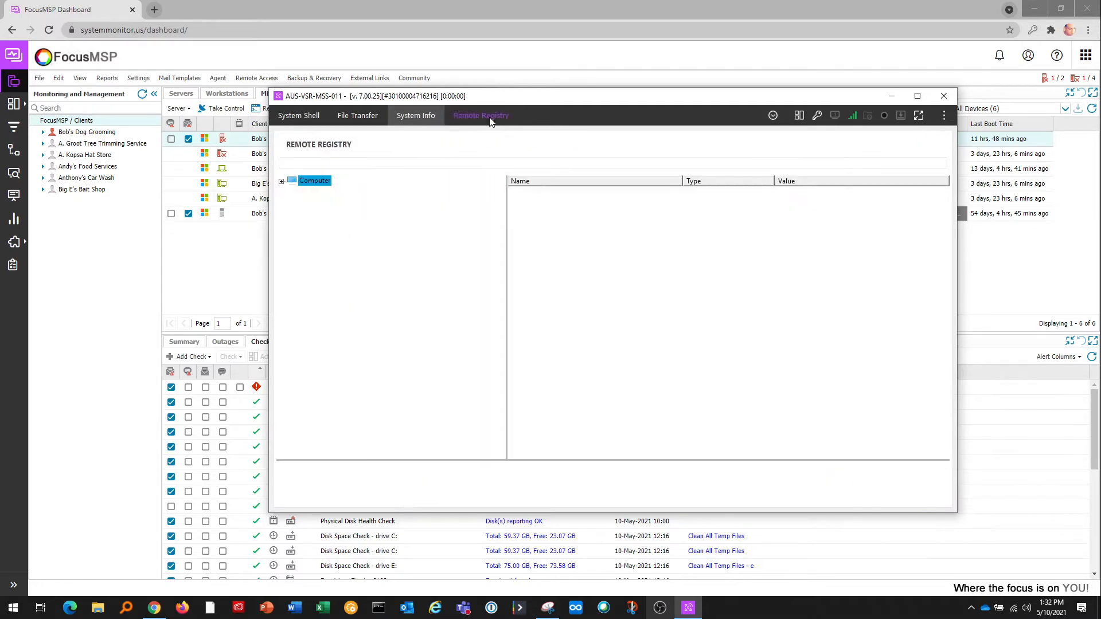
Inspect UniqueUserId under SOFTWARE\Bitdefender without changes, then close the remote registry window.
double_click(351, 243)
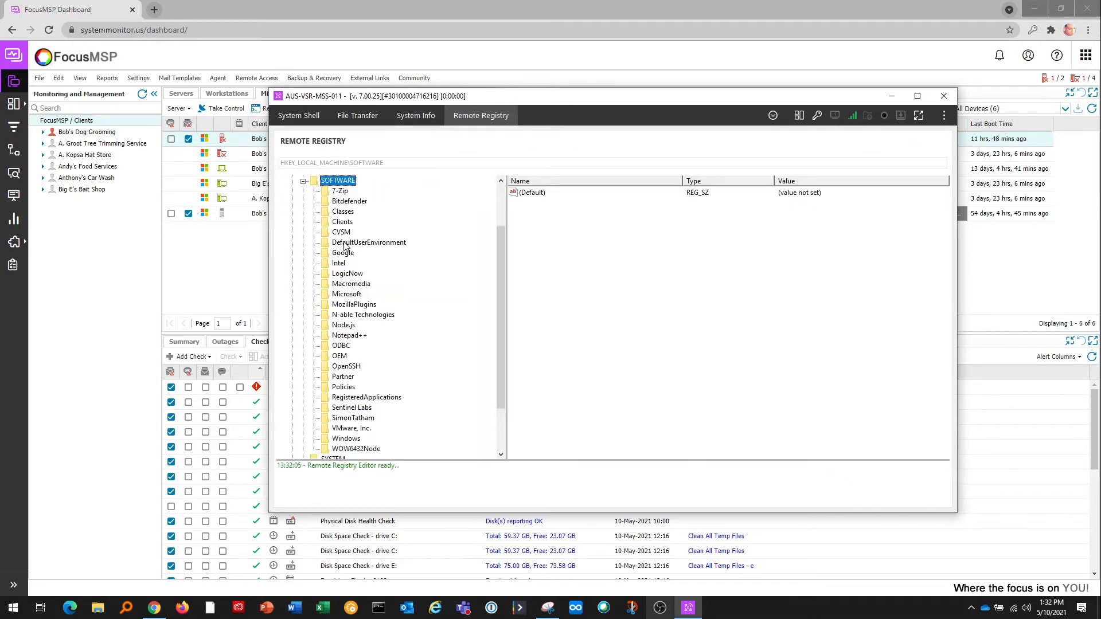
left_click(362, 202)
double_click(546, 212)
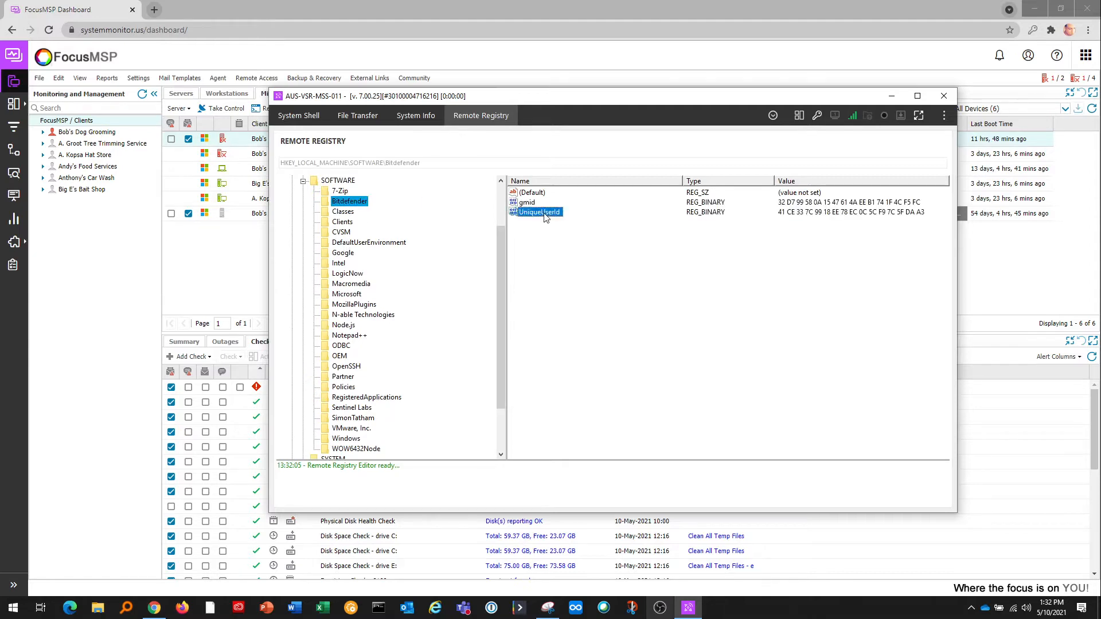
left_click(707, 398)
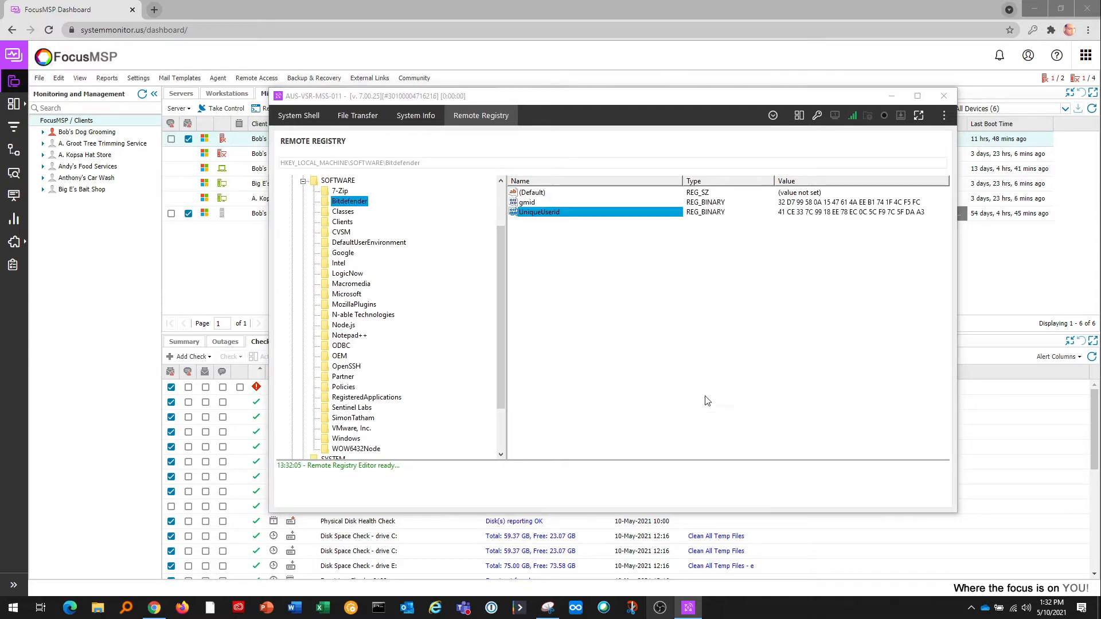
left_click(943, 96)
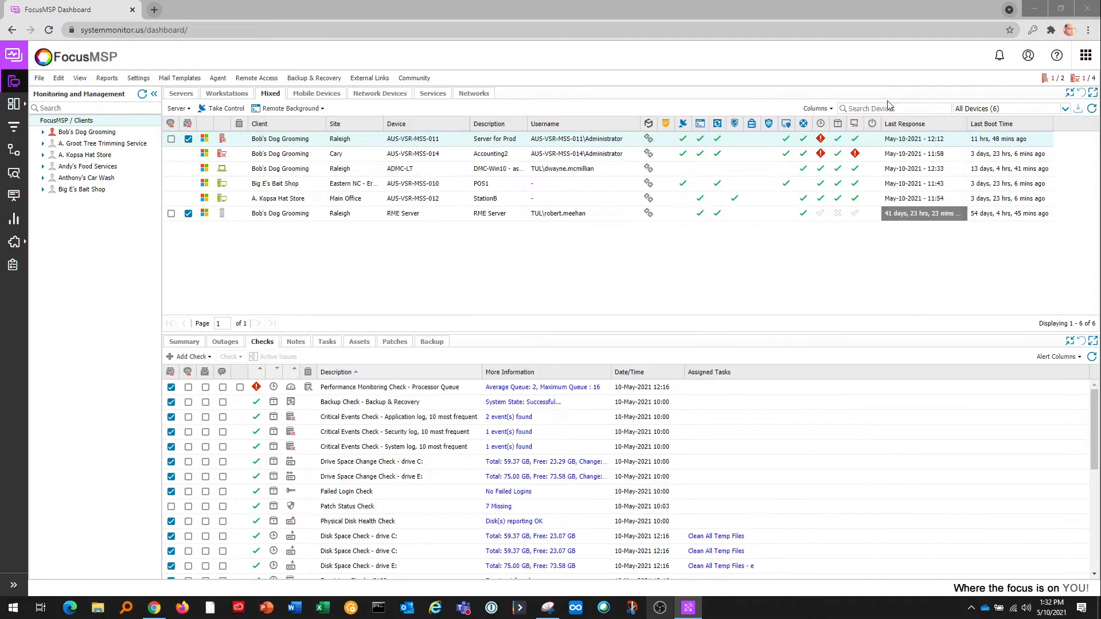
Back out of AUS-VSR-MSS-011's Reboot menu without rebooting and launch Take Control on it.
right_click(341, 149)
mouse_move(364, 246)
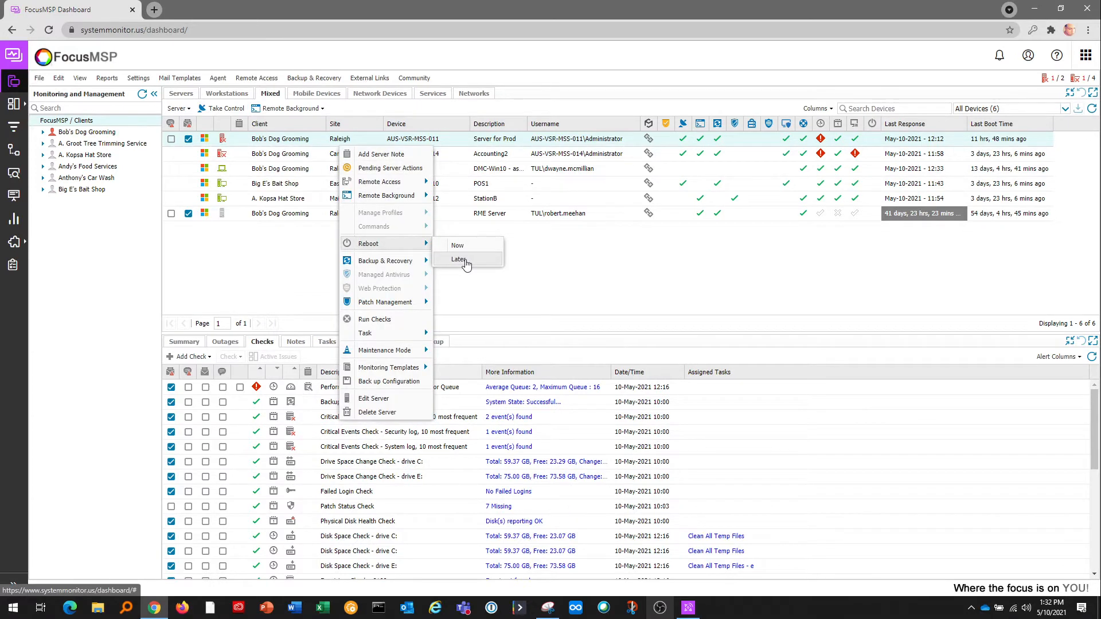
left_click(505, 289)
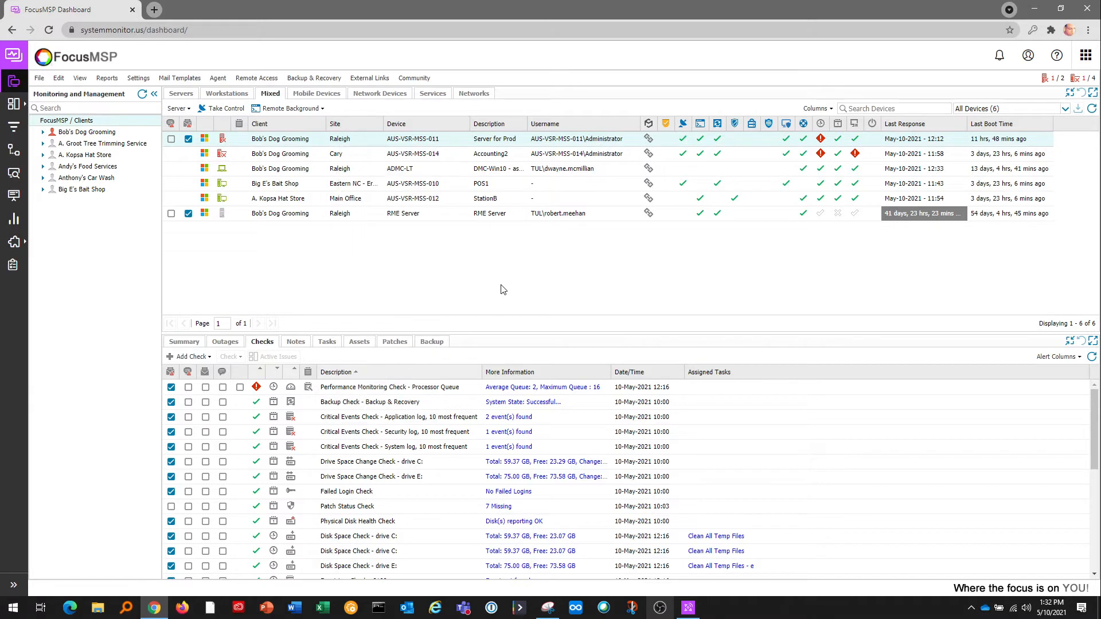
left_click(218, 110)
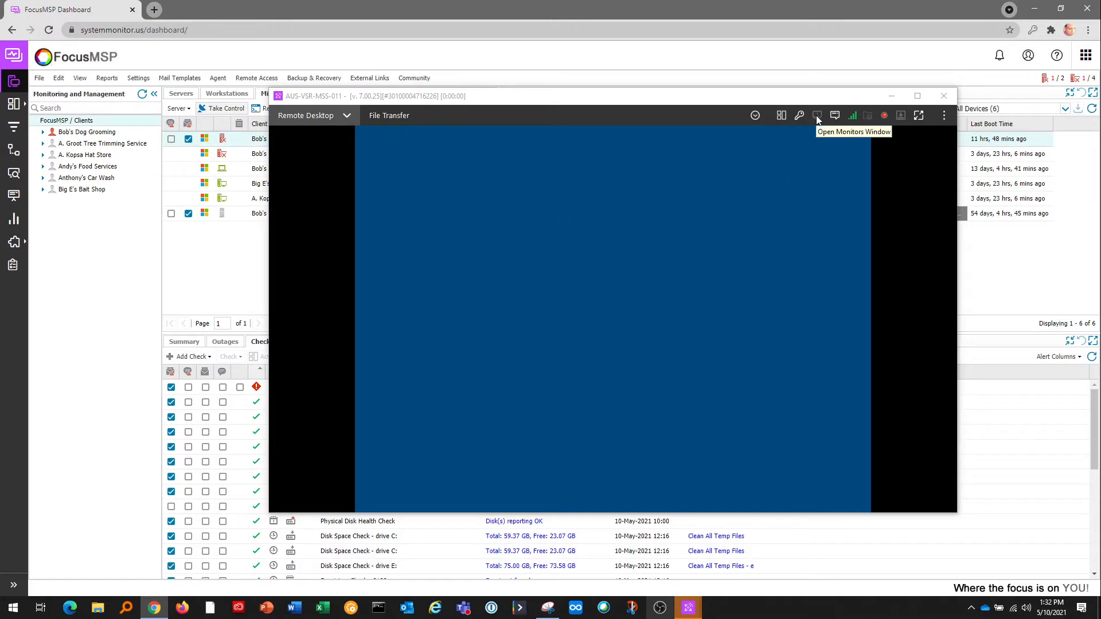
Send 'hello user' in a chat with the remote user, then close the chat.
left_click(835, 115)
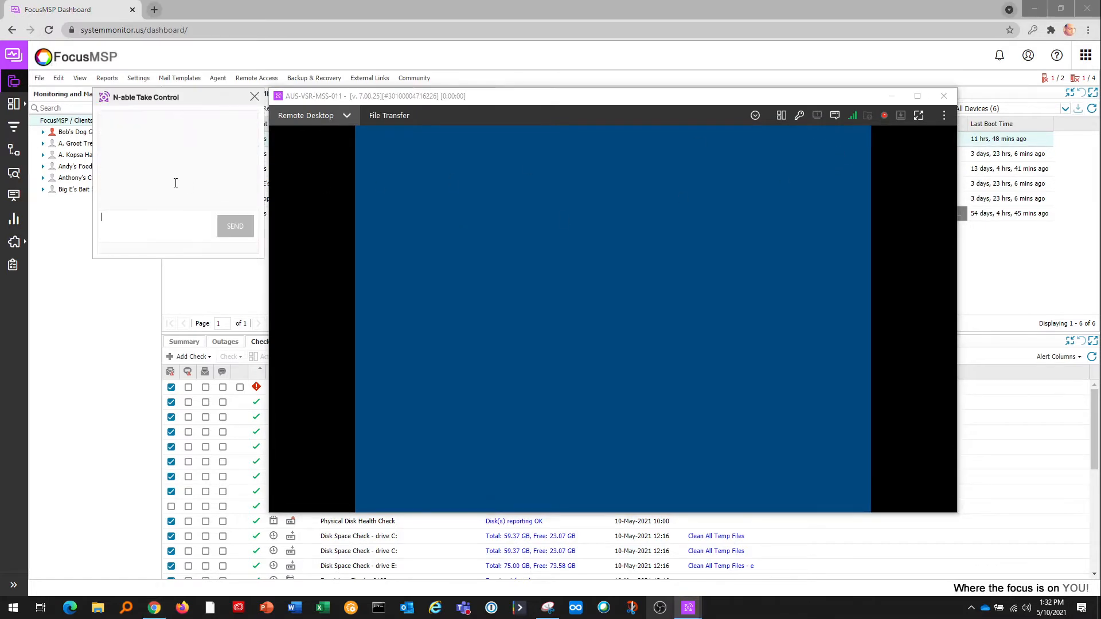
type("hello user")
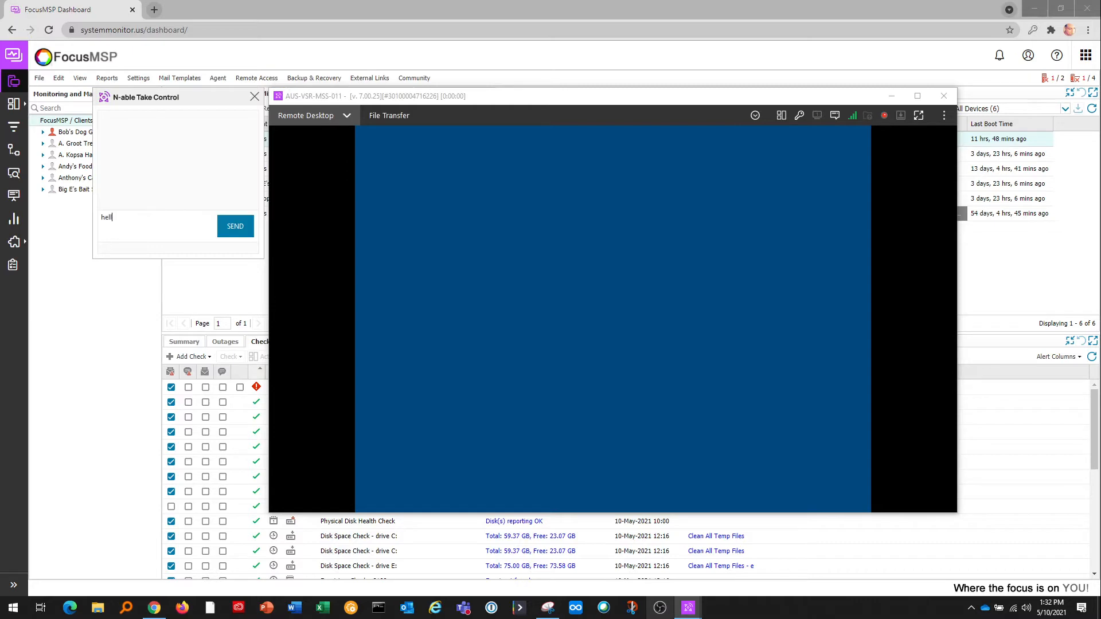
left_click(255, 98)
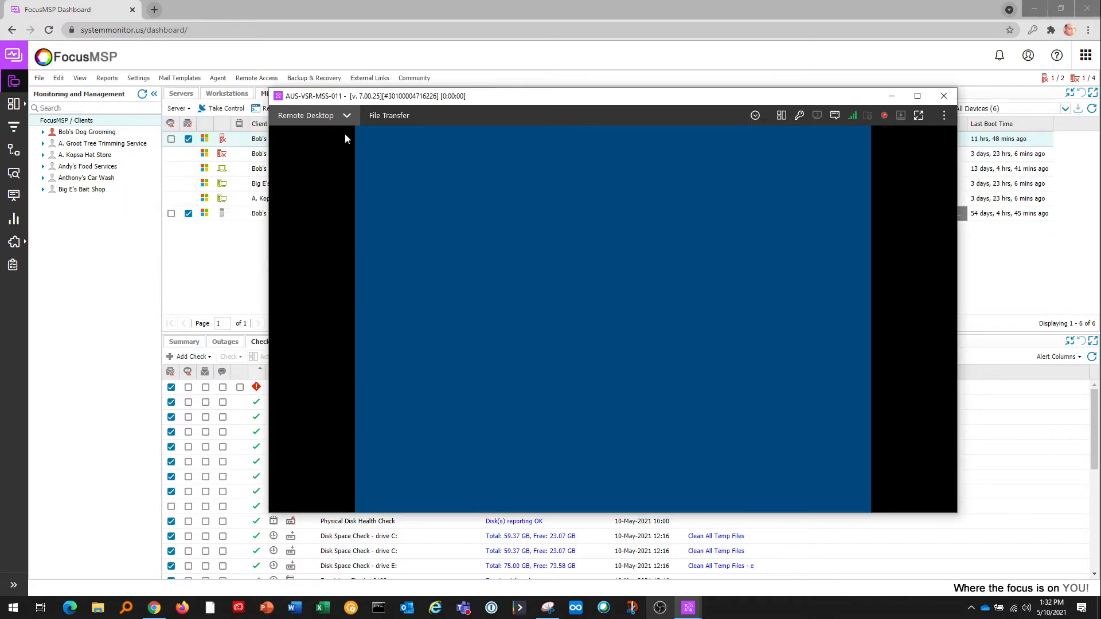
Browse the Remote Desktop View options and show the server's System Details overview.
left_click(346, 115)
mouse_move(399, 137)
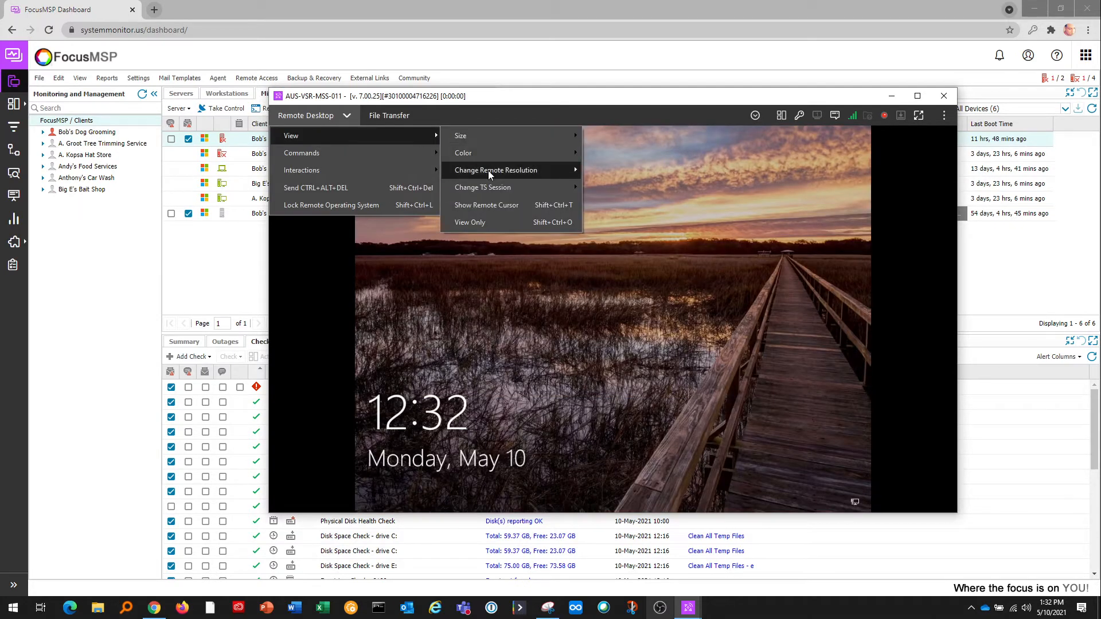
mouse_move(510, 170)
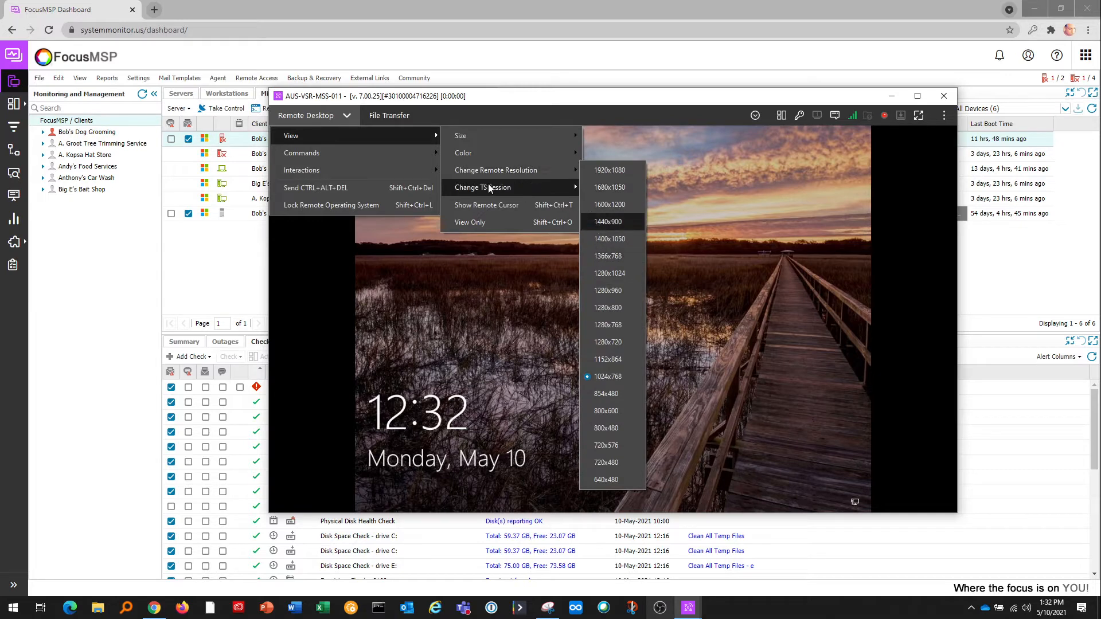
mouse_move(476, 187)
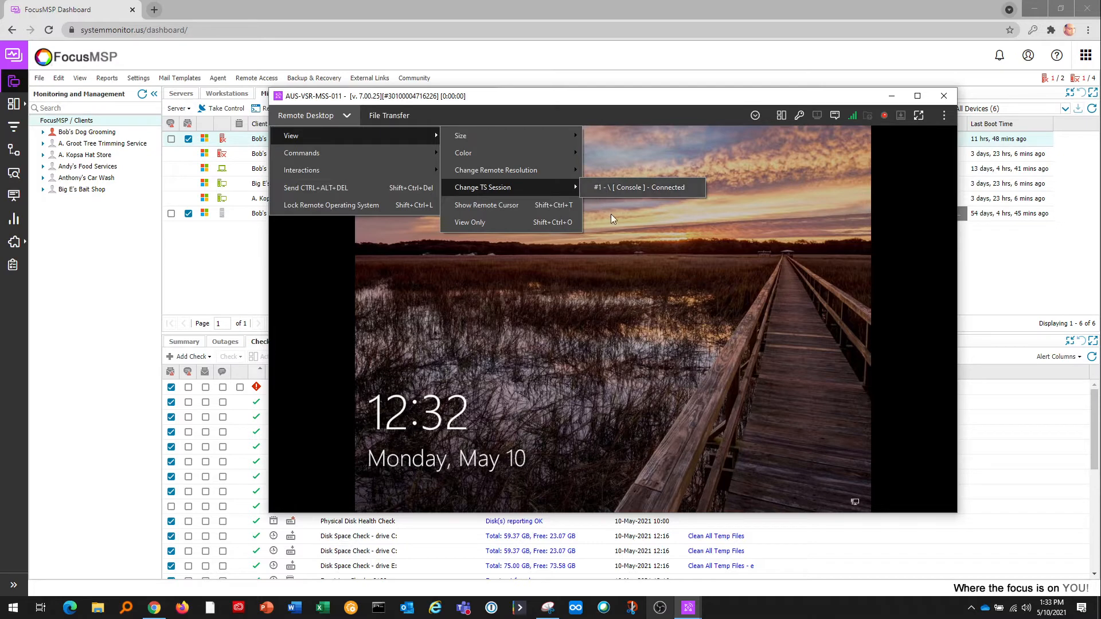
mouse_move(423, 154)
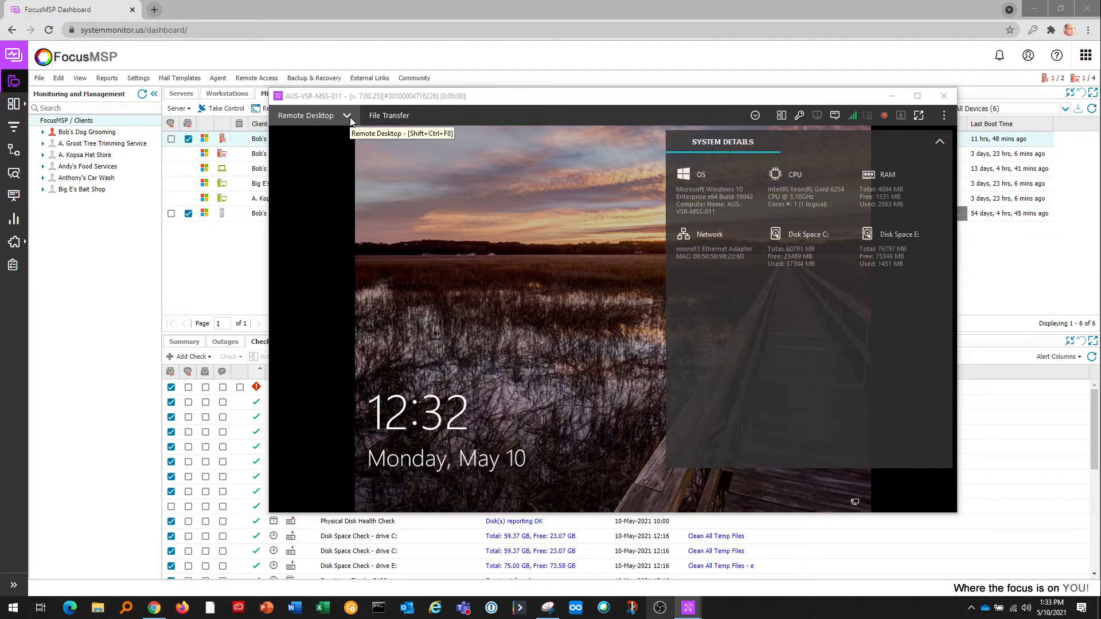
Collapse System Details, start a video call from the extra actions, then close the remote session.
left_click(939, 142)
left_click(755, 116)
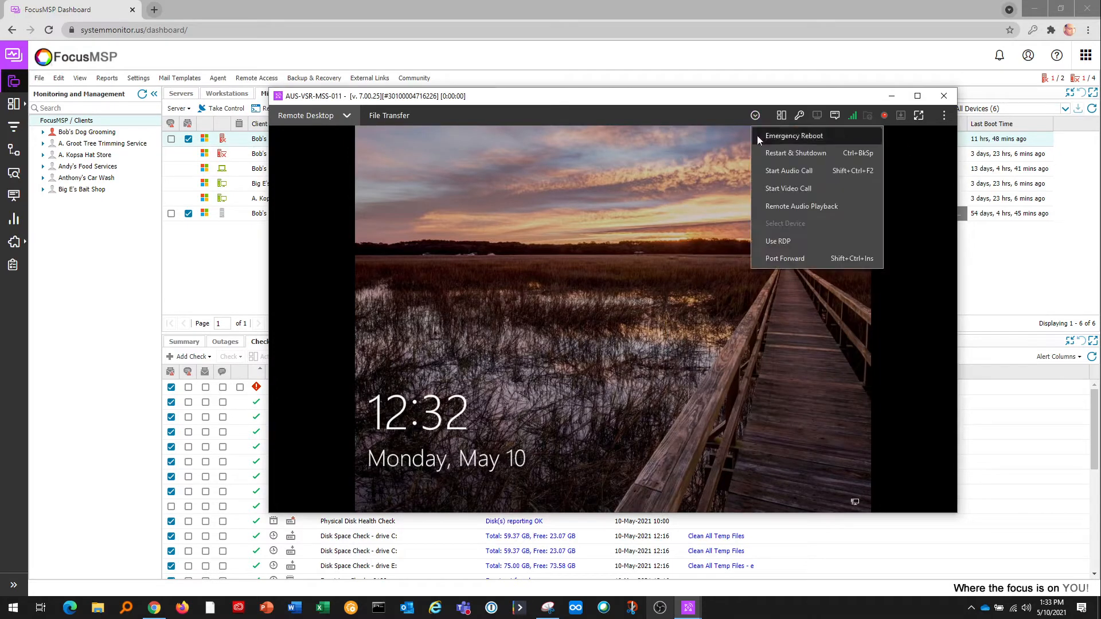
left_click(790, 190)
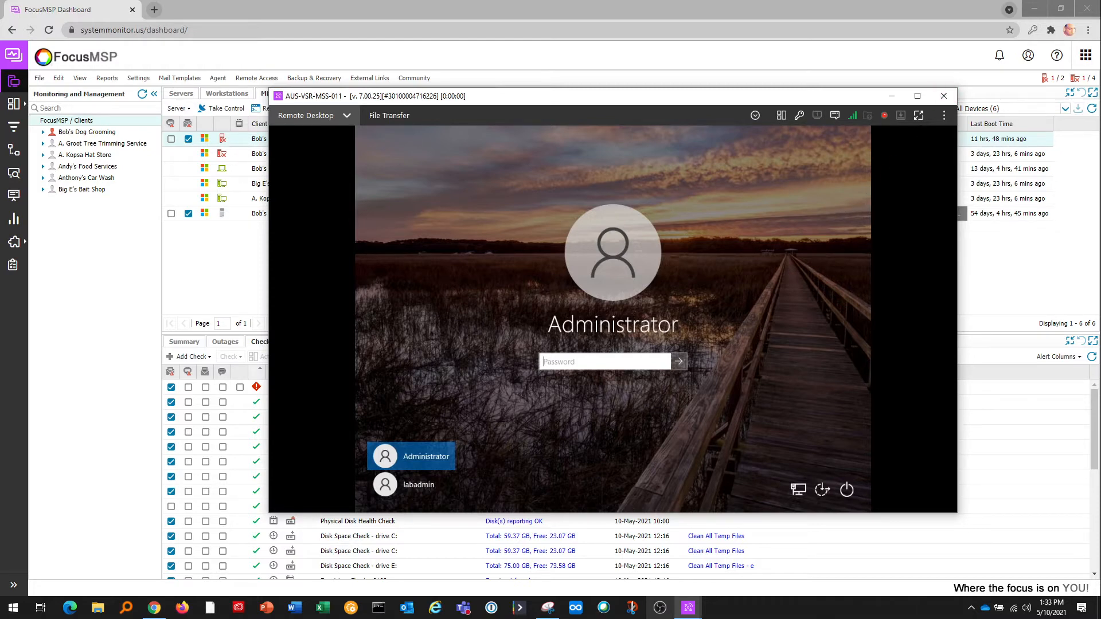
left_click(943, 95)
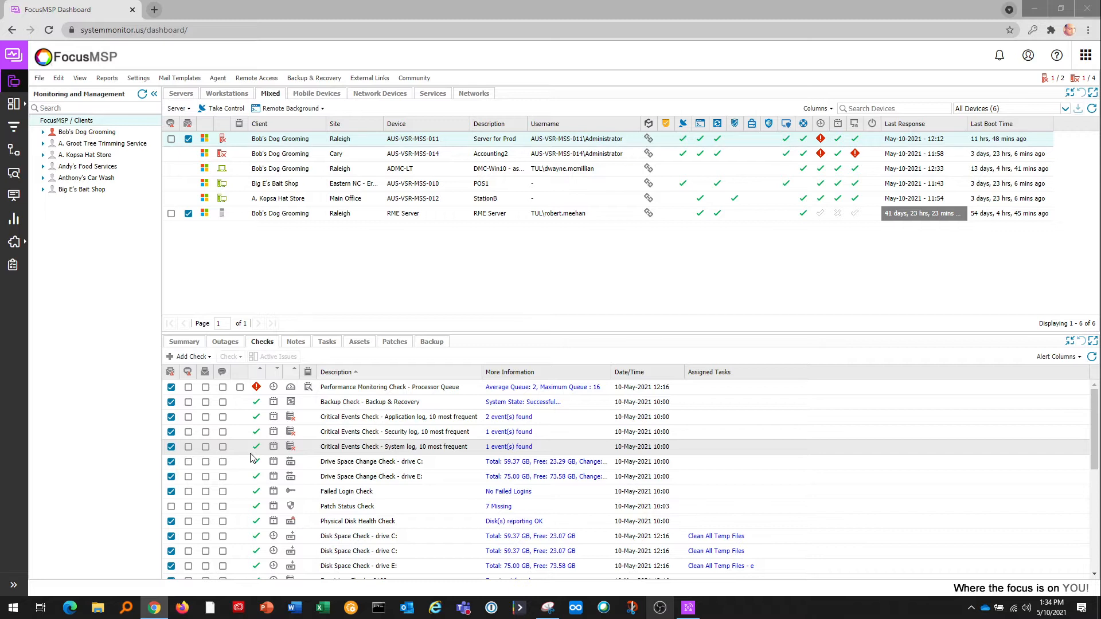
Review the add-check choices without adding one, then show drive C:'s used and free space (59.37 GB total, 23.07 GB free).
scroll(298, 464, "down", 3)
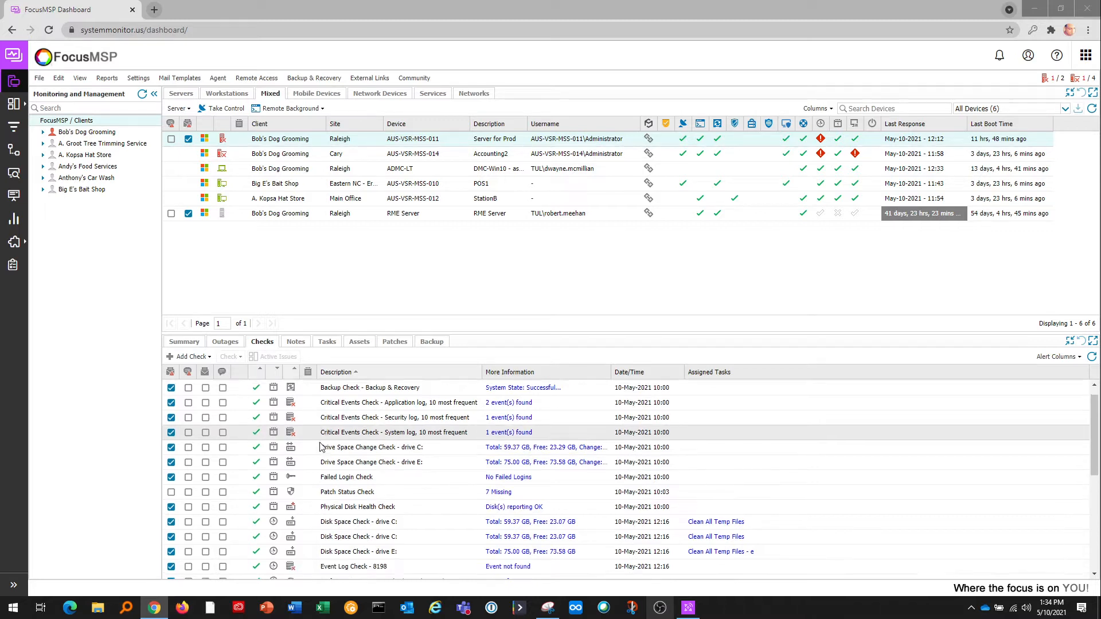
scroll(322, 468, "down", 3)
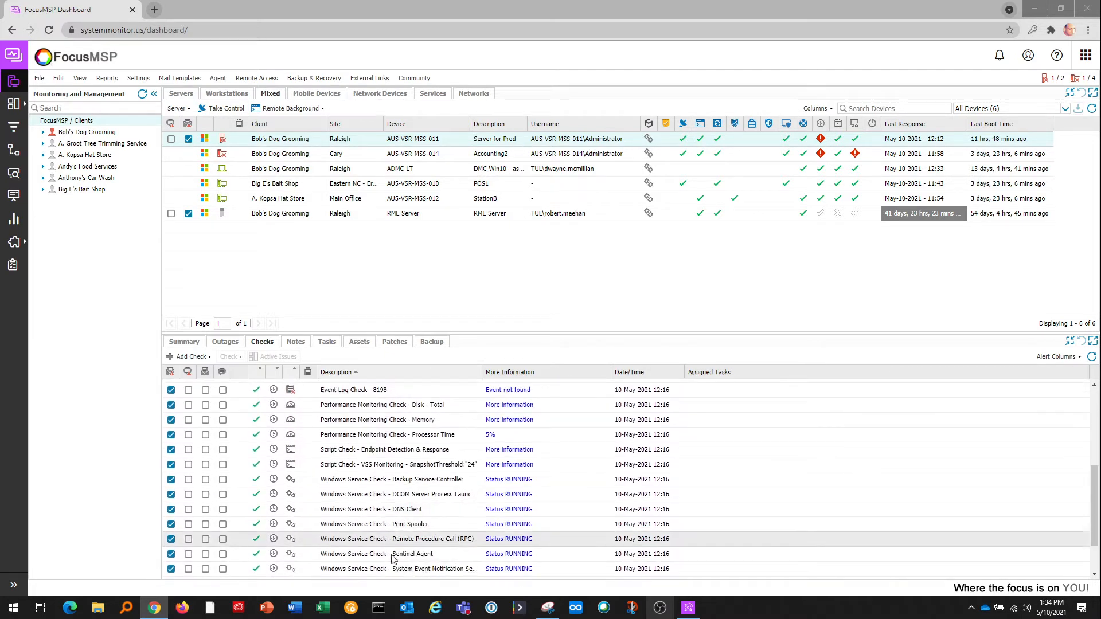
scroll(447, 528, "up", 3)
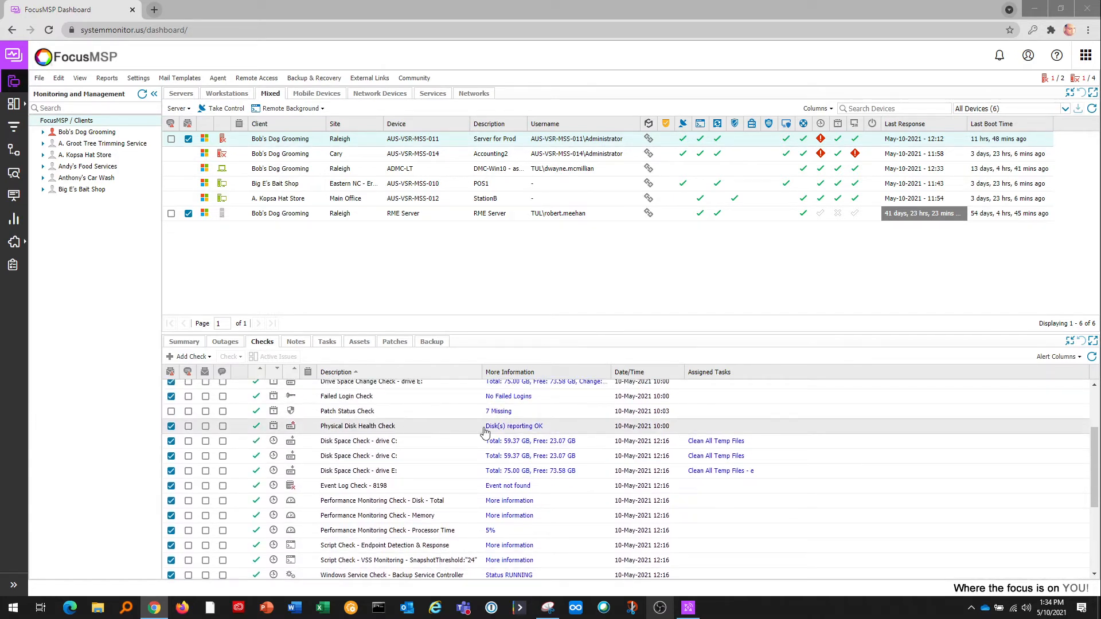
scroll(429, 438, "up", 3)
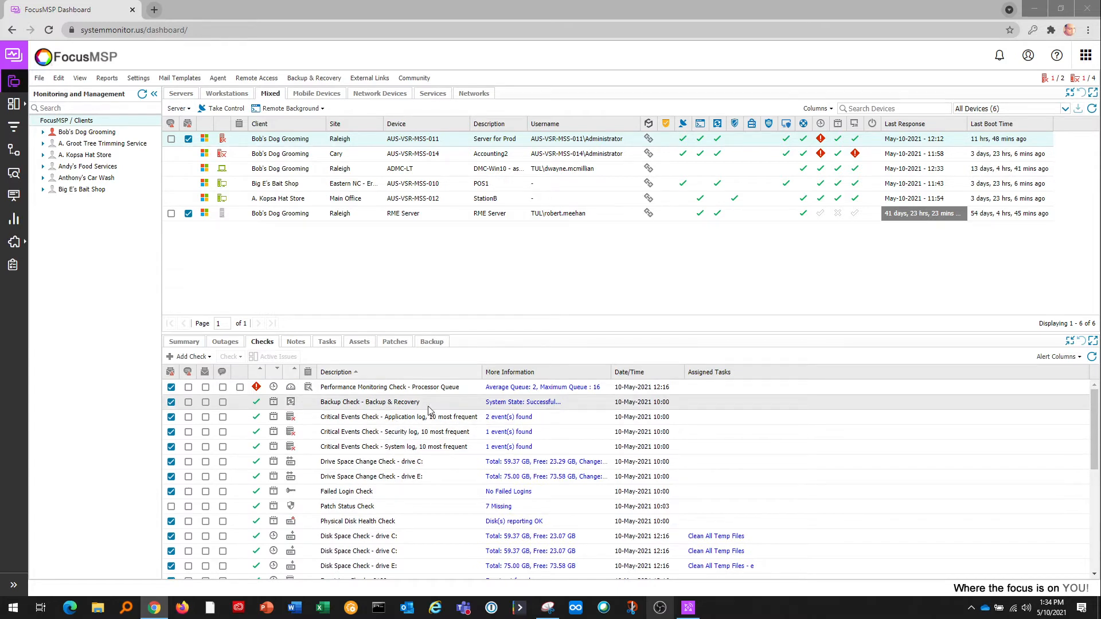
left_click(205, 362)
mouse_move(204, 372)
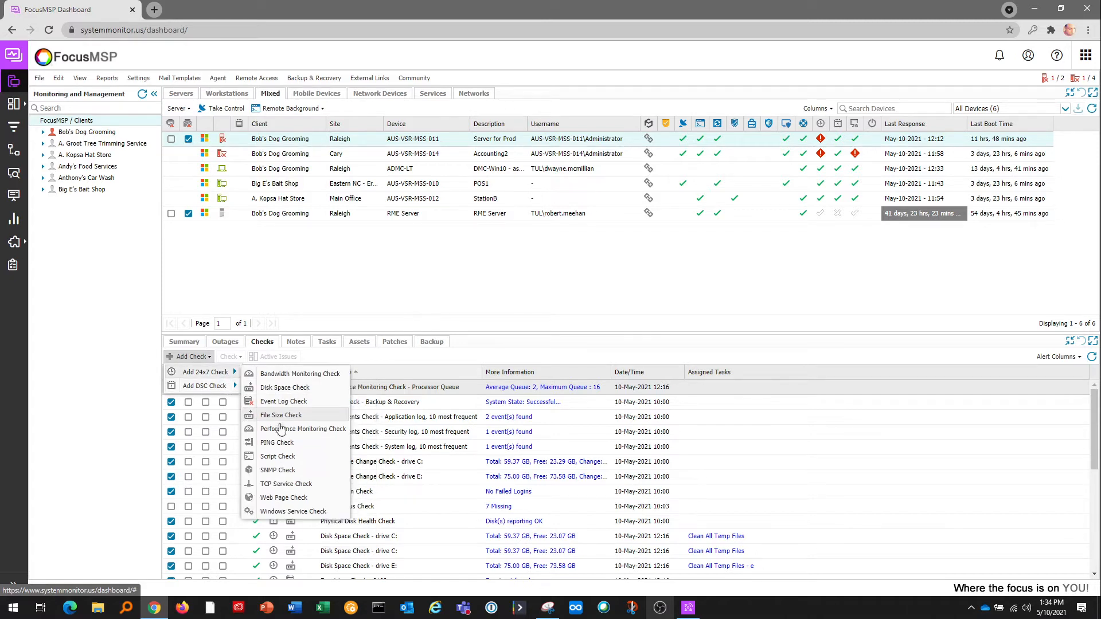
left_click(273, 430)
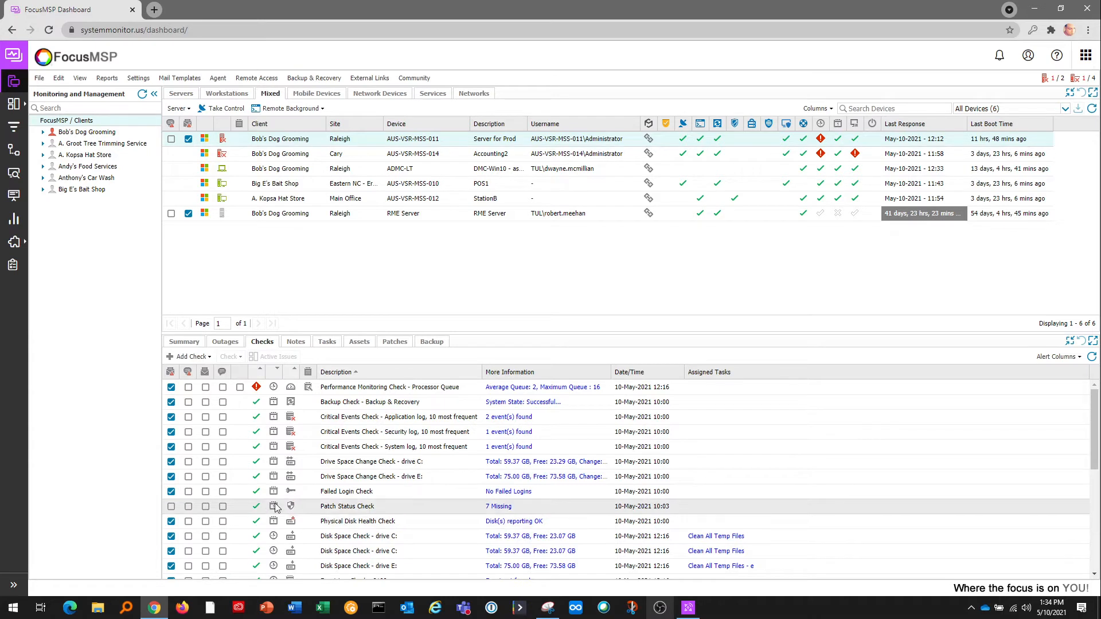
scroll(273, 498, "down", 1)
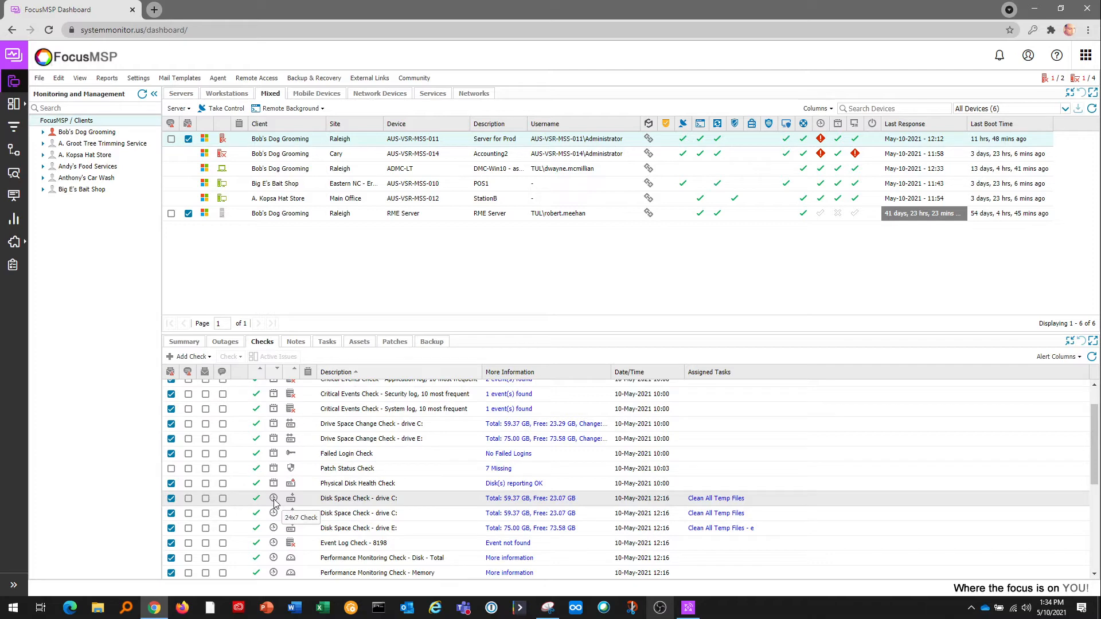
left_click(524, 502)
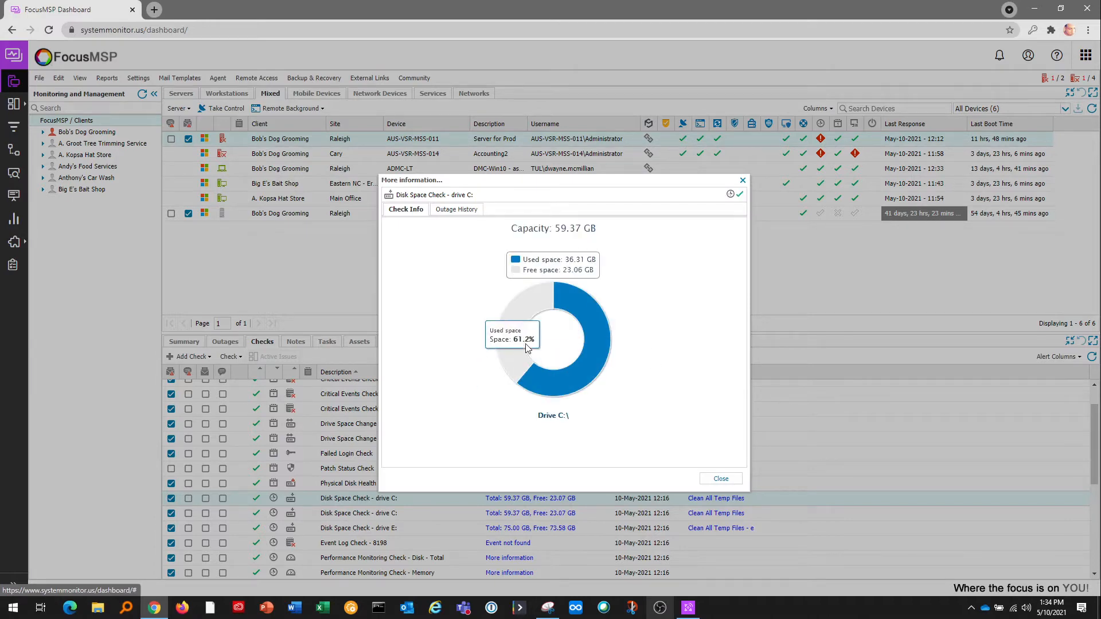
Close the drive C: space breakdown and open its Disk Space Check for editing.
left_click(721, 478)
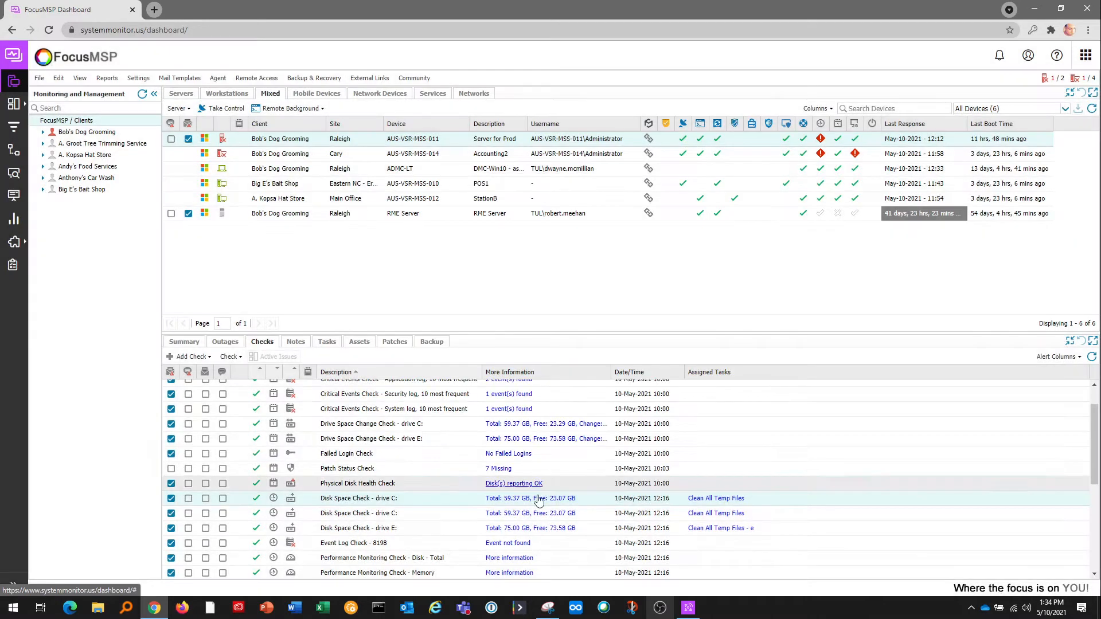
right_click(451, 504)
left_click(486, 538)
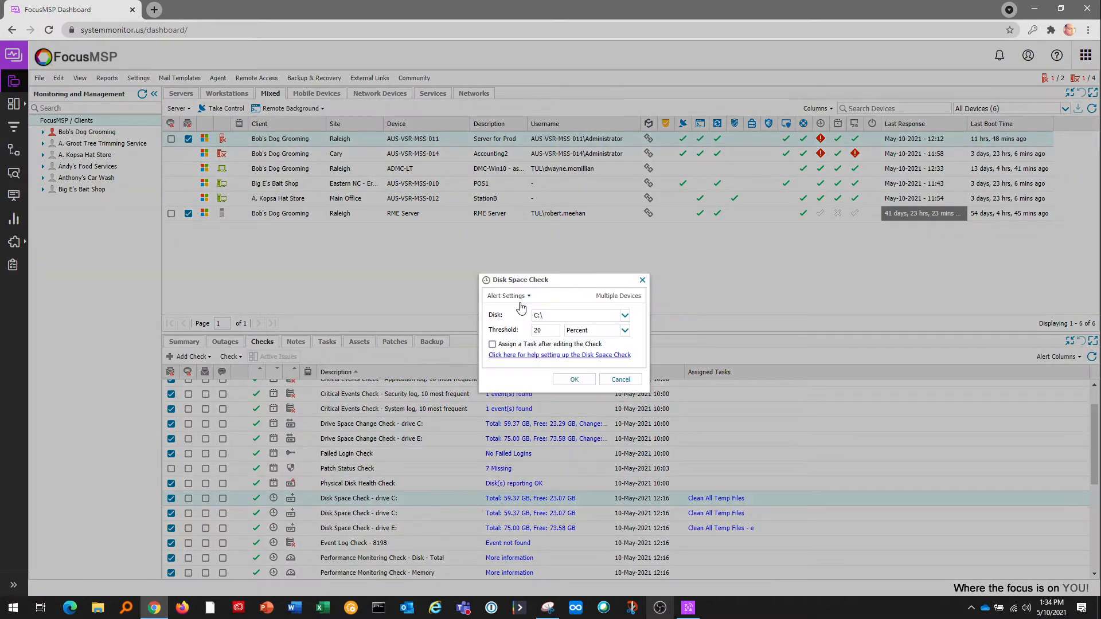
Try a 30 GBytes threshold, then cancel the edit and return to the top of the checks.
left_click(624, 330)
left_click(578, 369)
double_click(538, 330)
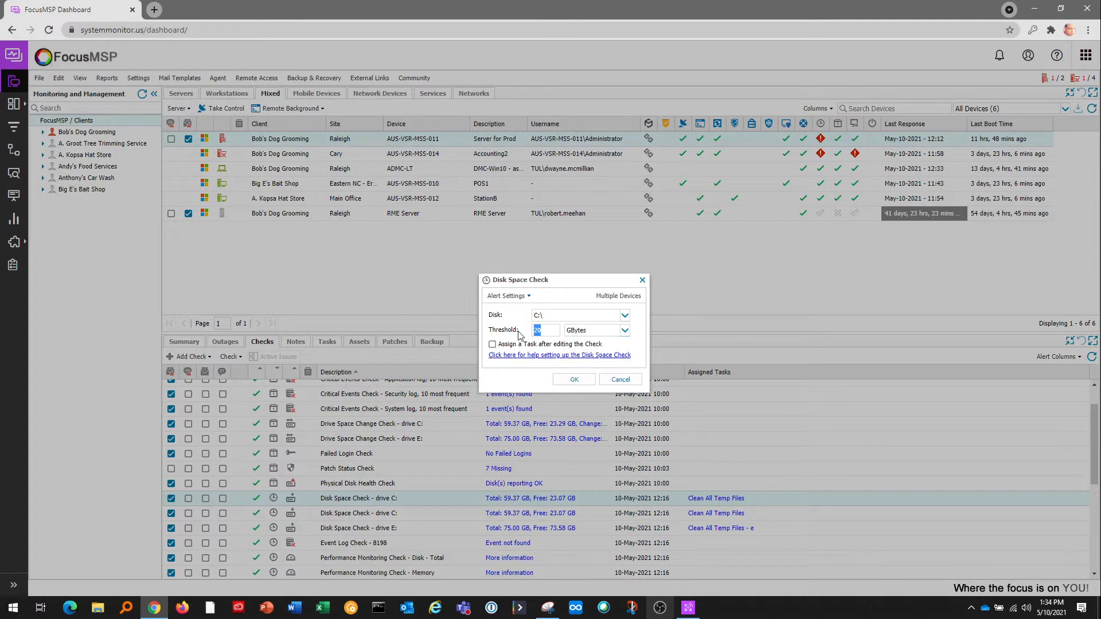
type("30")
left_click(620, 380)
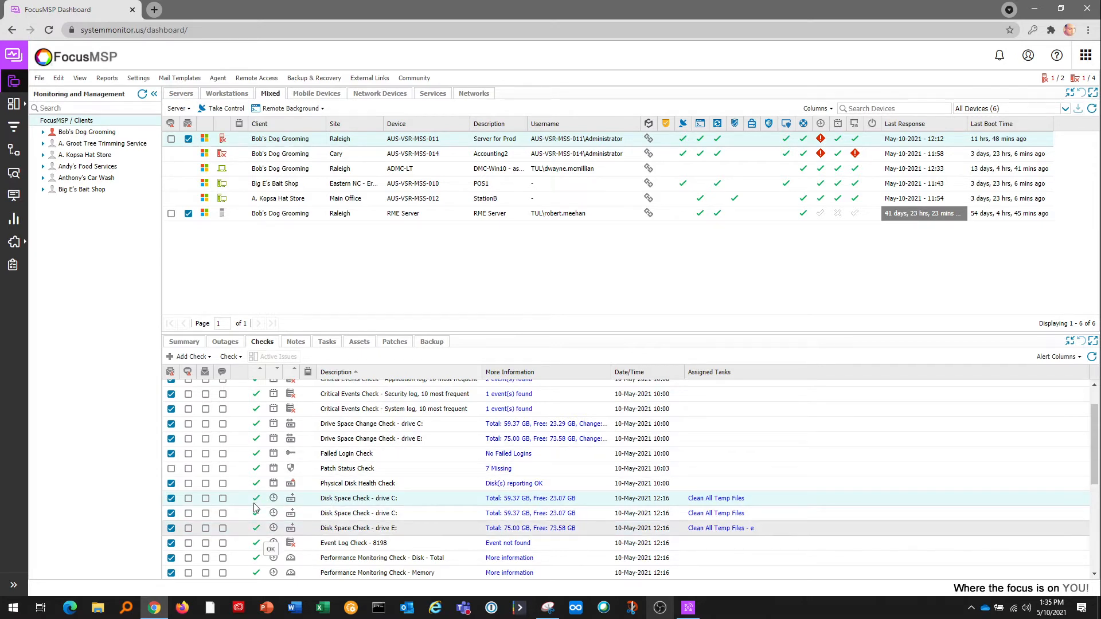
scroll(263, 424, "up", 2)
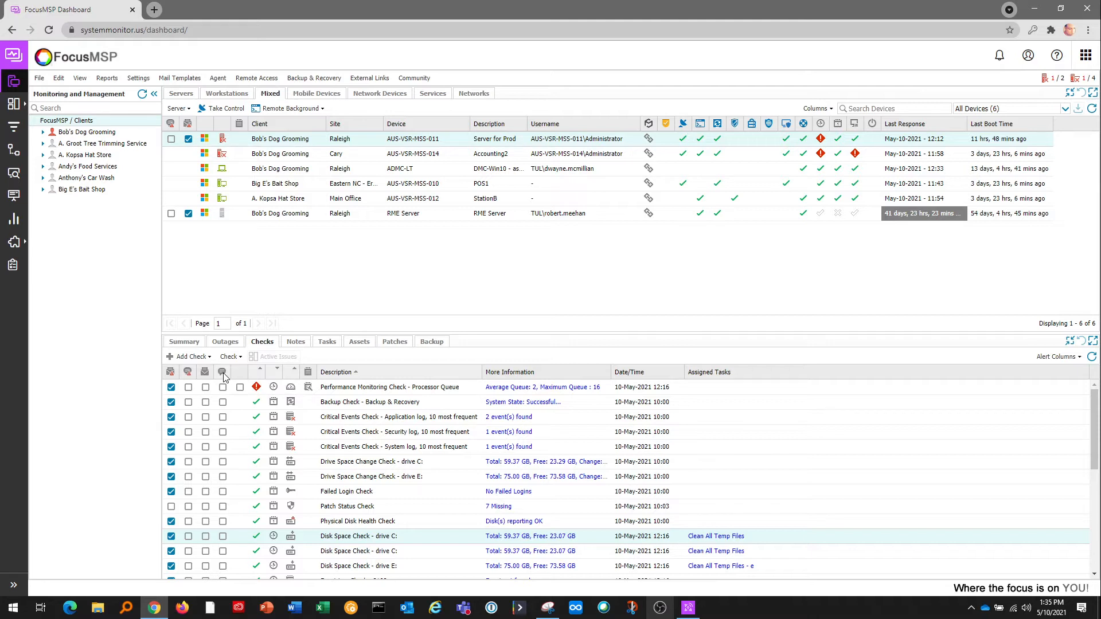
left_click(225, 344)
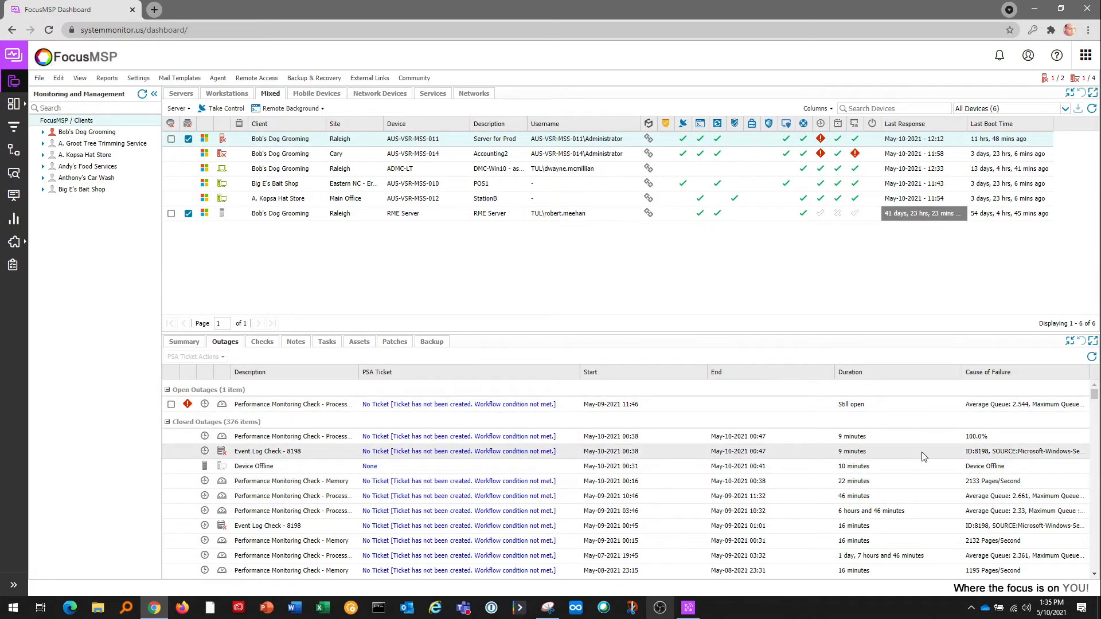
left_click(264, 343)
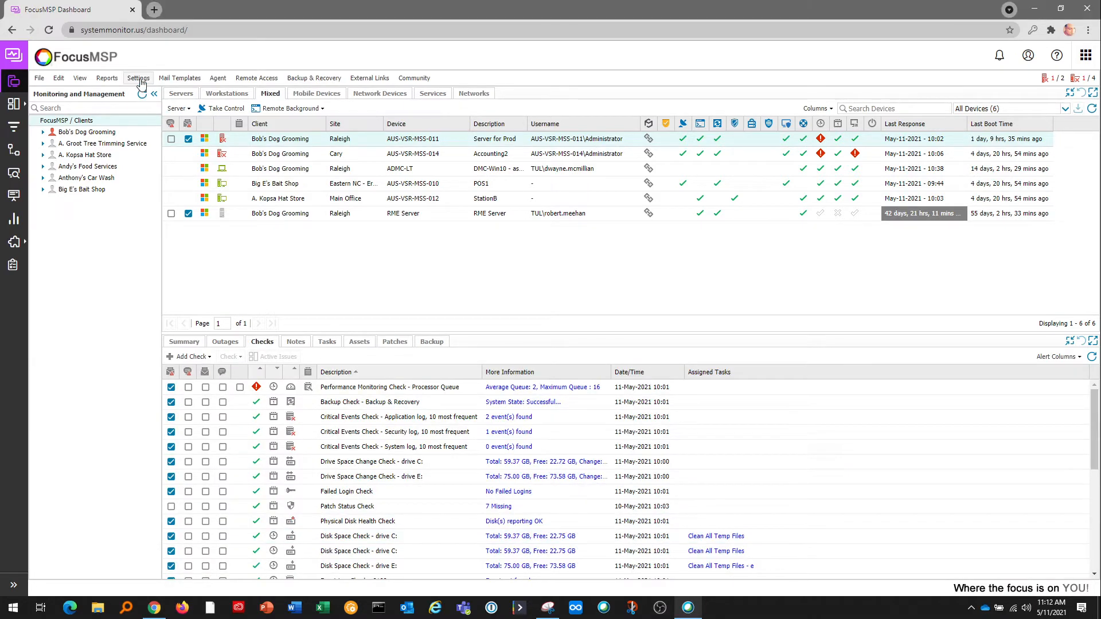
left_click(138, 78)
mouse_move(172, 334)
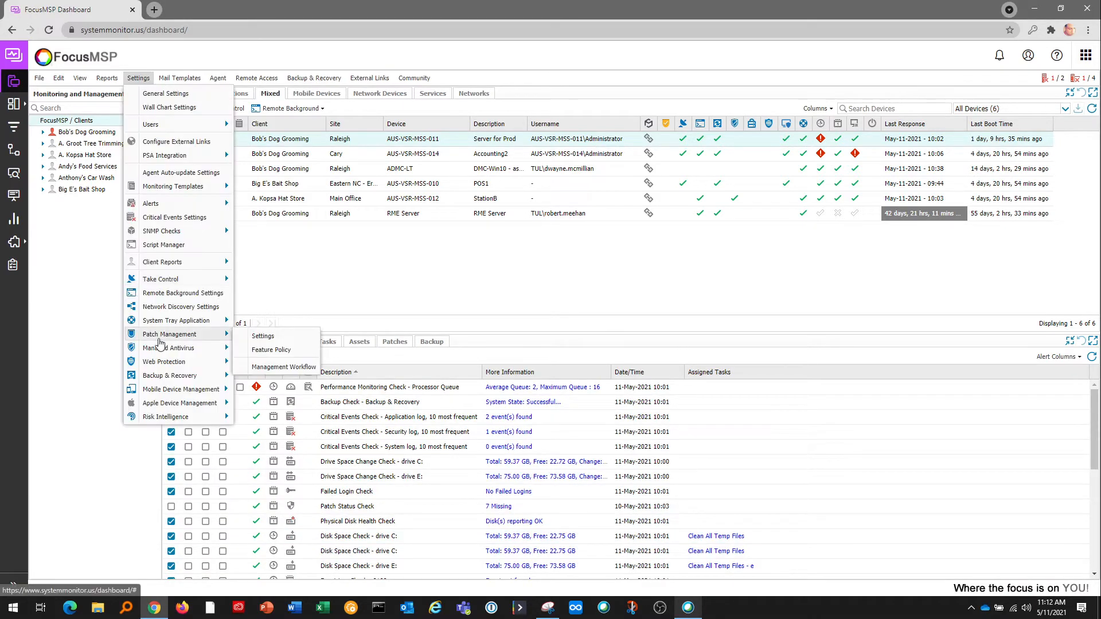
left_click(277, 349)
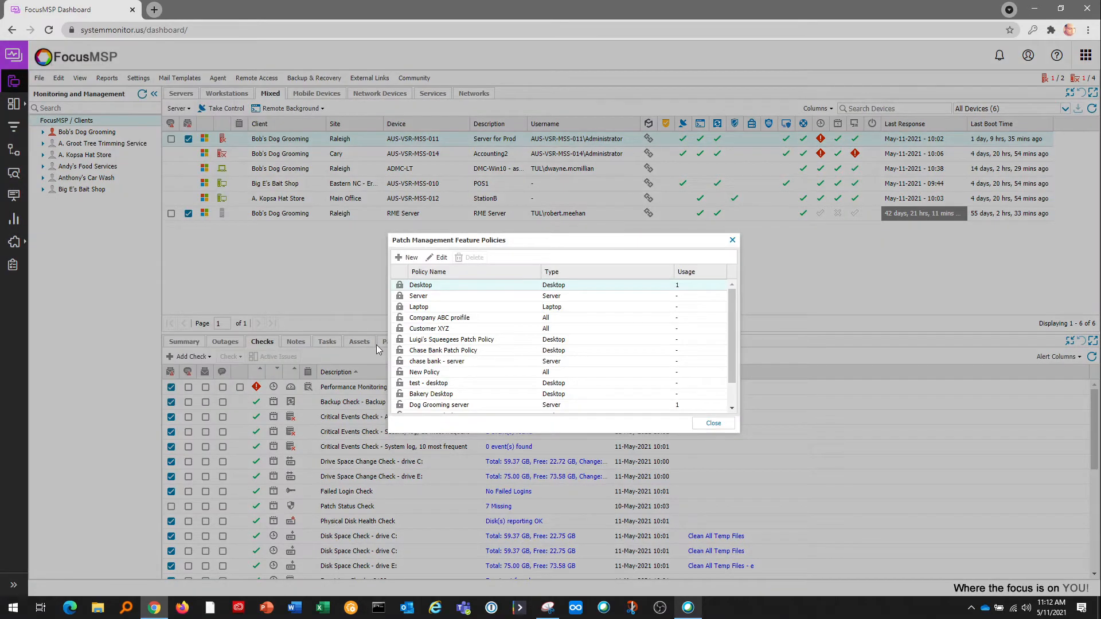
double_click(432, 285)
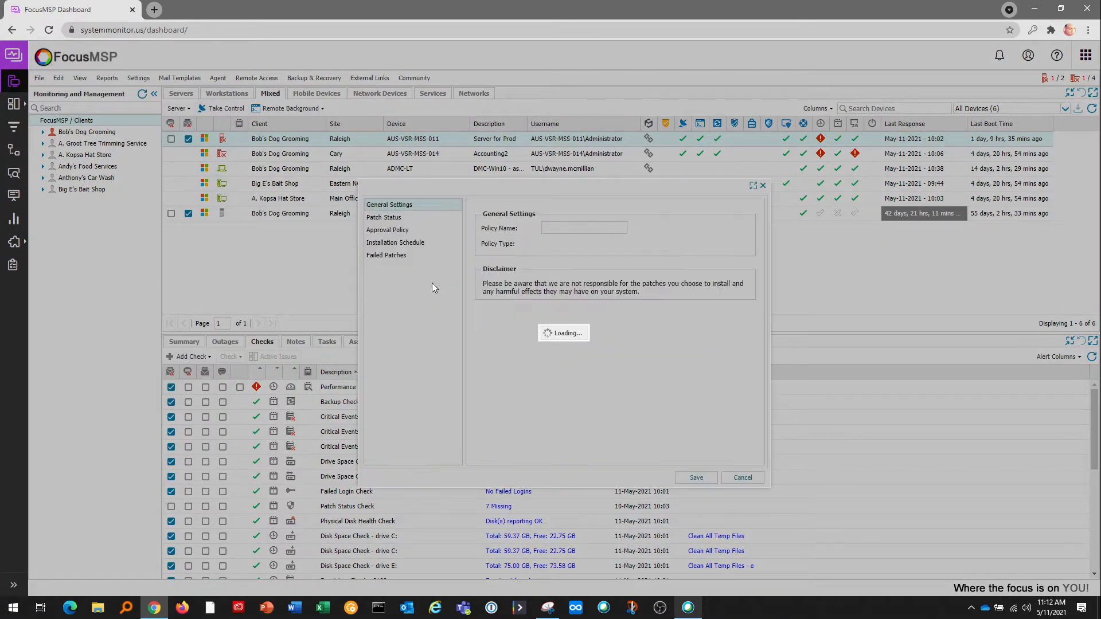
left_click(401, 230)
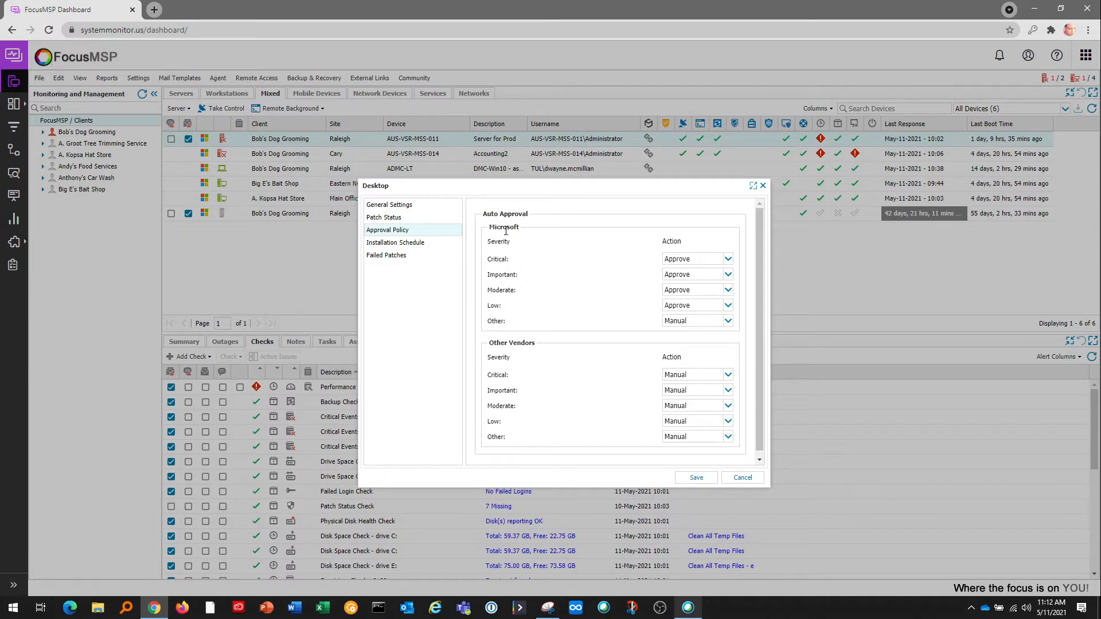
left_click(727, 374)
left_click(679, 399)
left_click(404, 242)
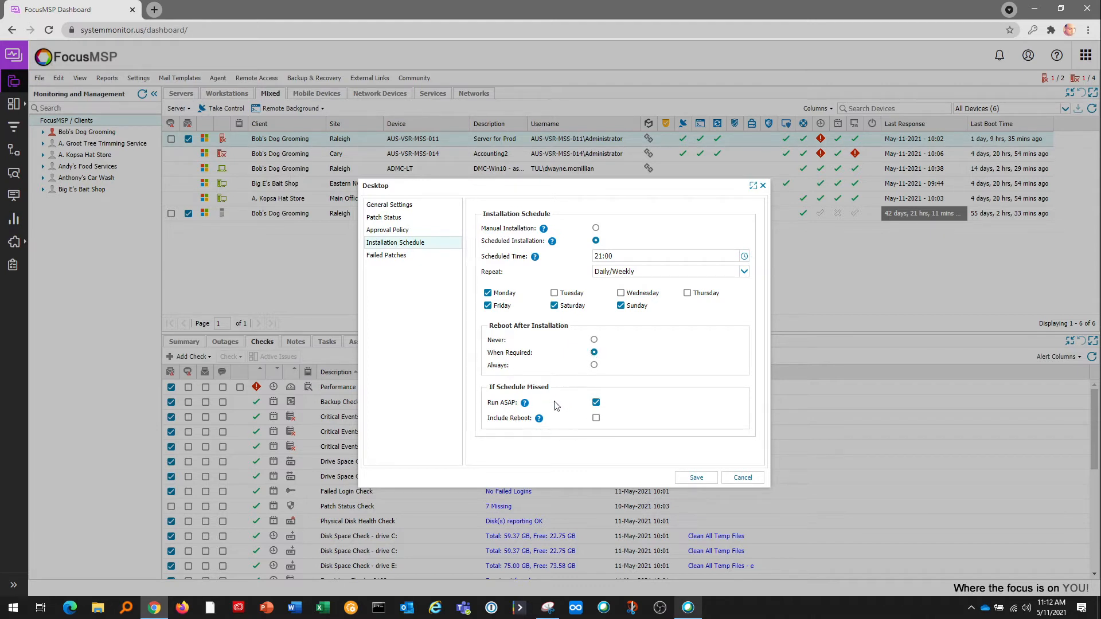
left_click(410, 257)
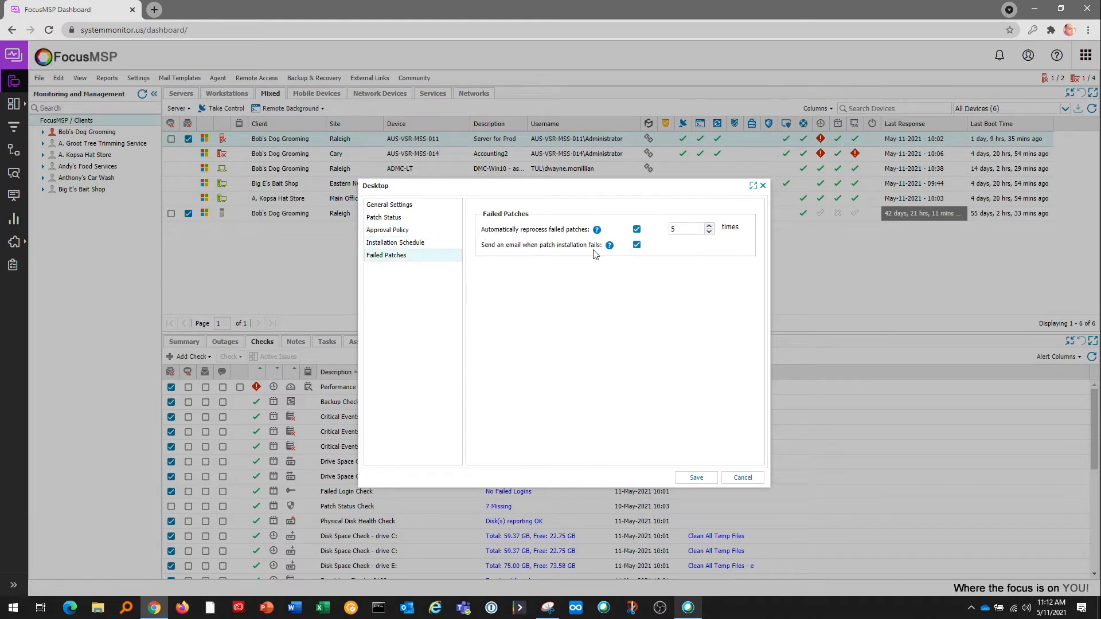
left_click(742, 478)
left_click(564, 359)
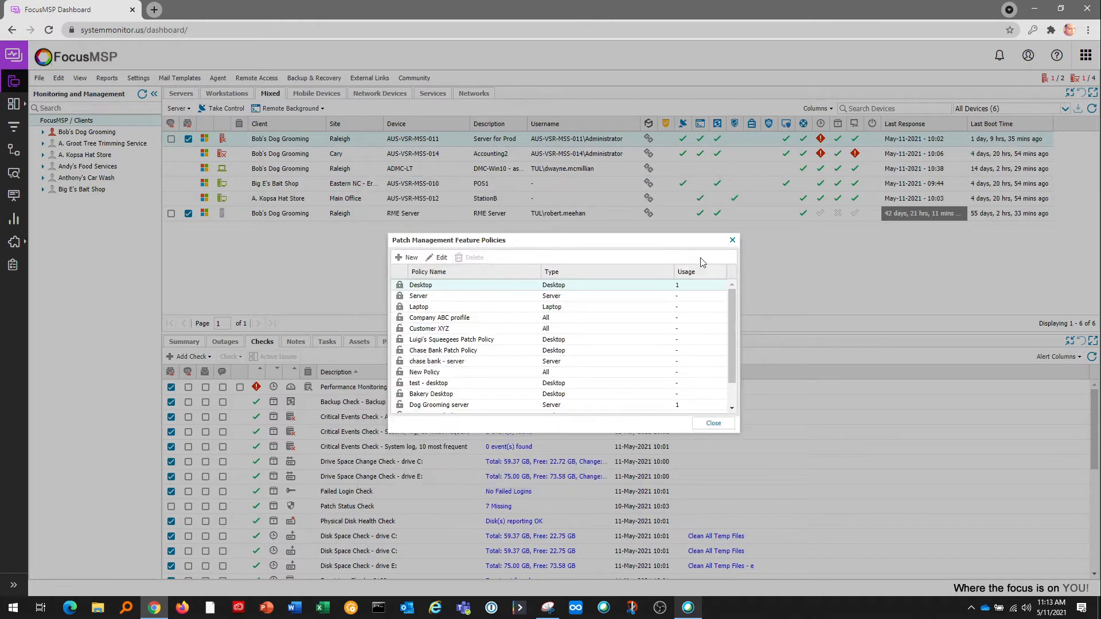
left_click(732, 240)
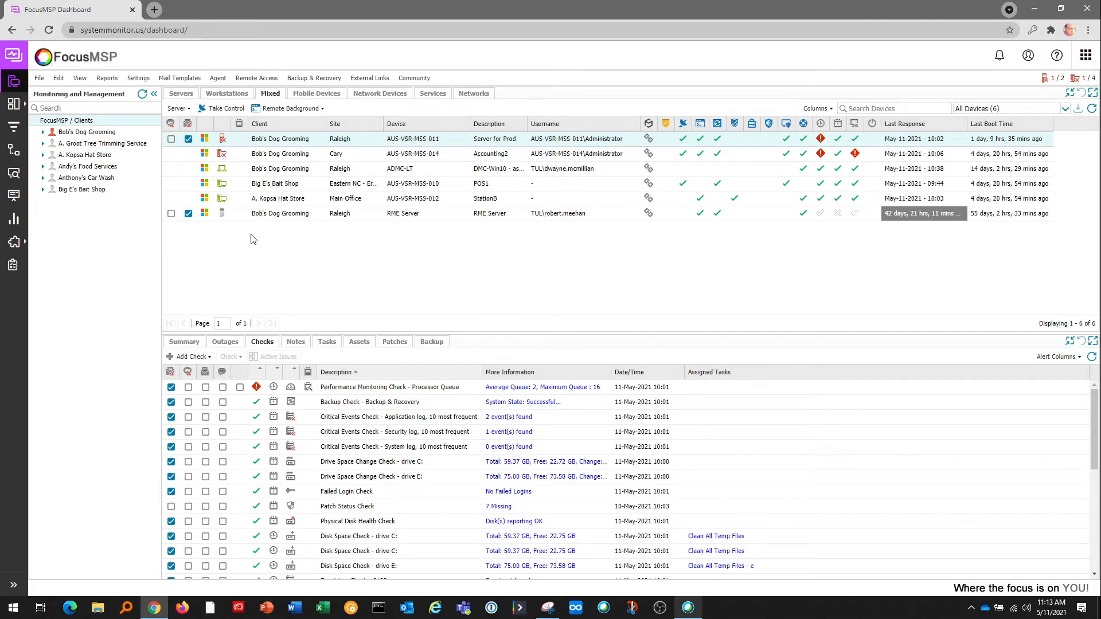
Open Settings > Patch Management > Management Workflow and view the devices missing the removal tool patch.
left_click(138, 78)
mouse_move(143, 337)
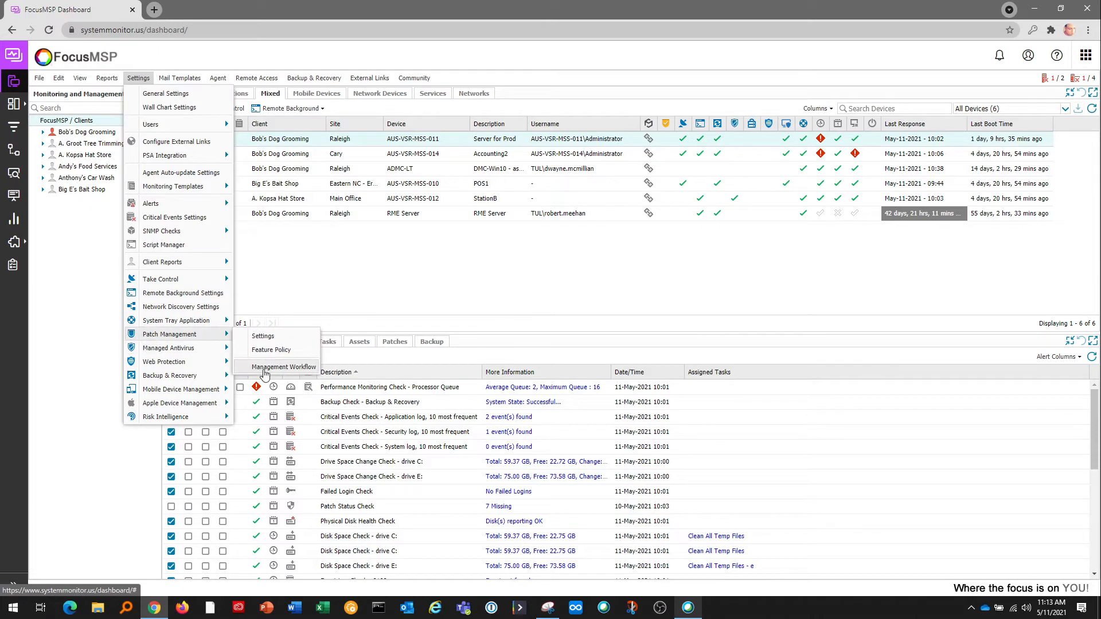
left_click(262, 368)
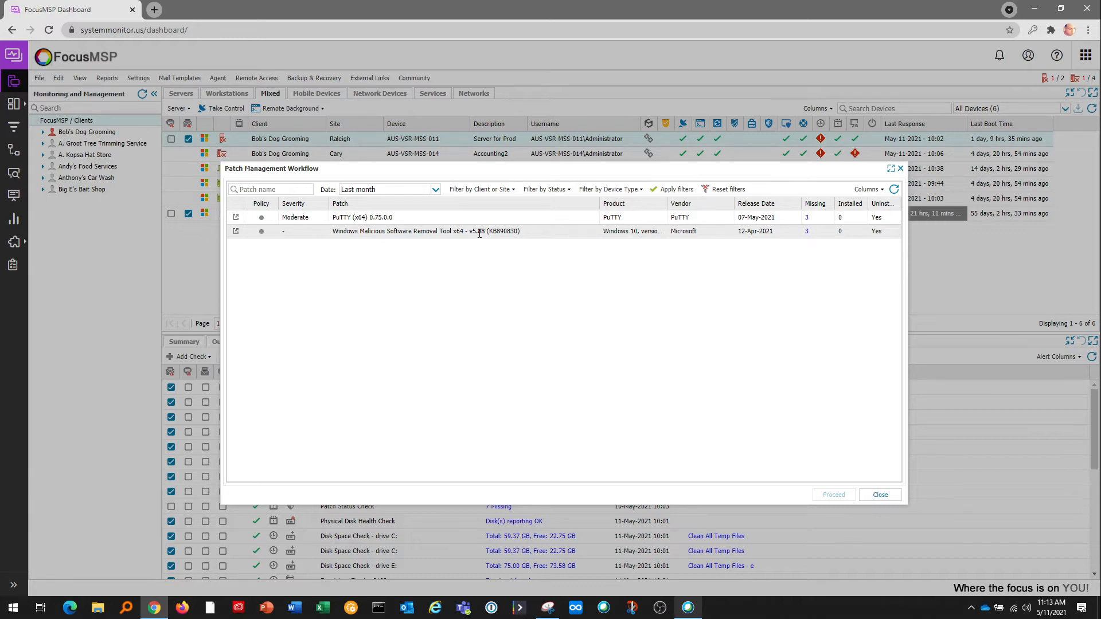
left_click(806, 231)
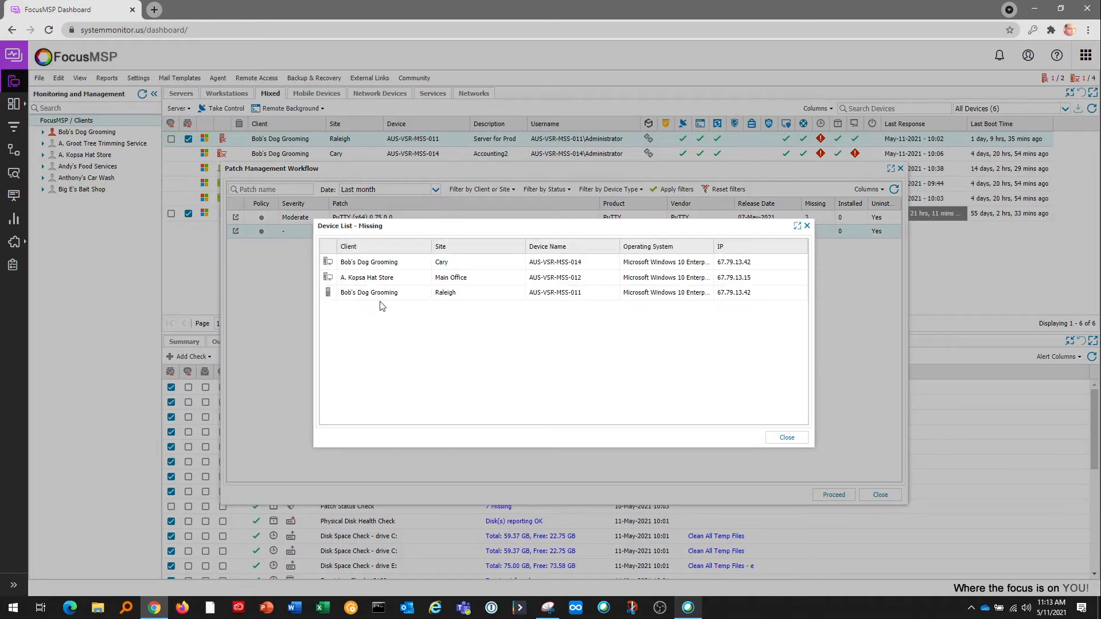
left_click(783, 439)
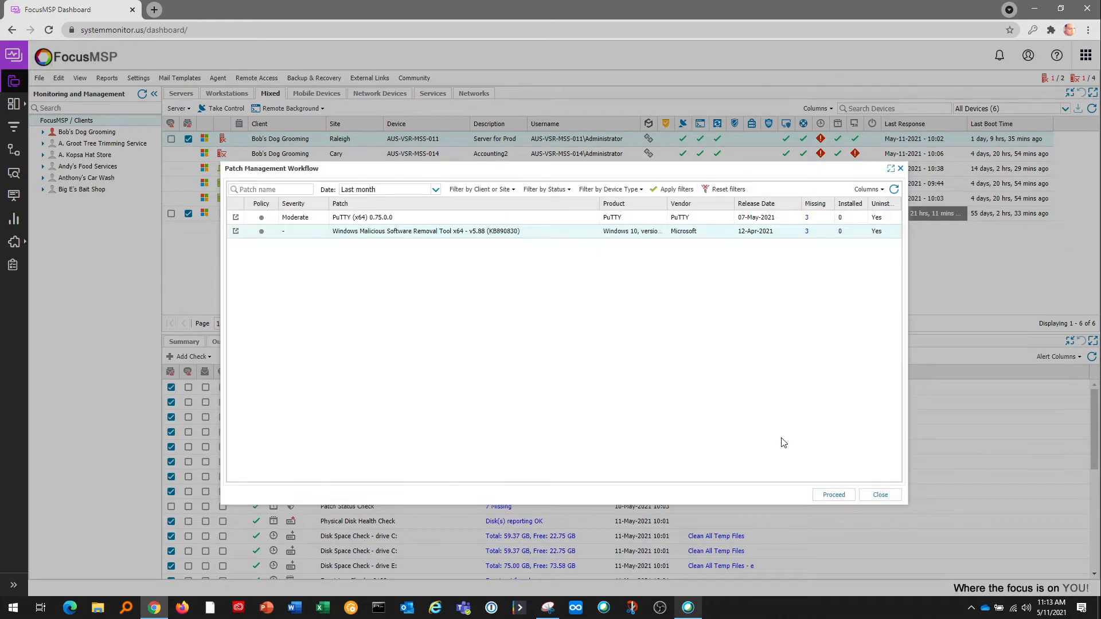
Stage an Approve action for servers and workstations at three clients, then cancel it.
left_click(833, 495)
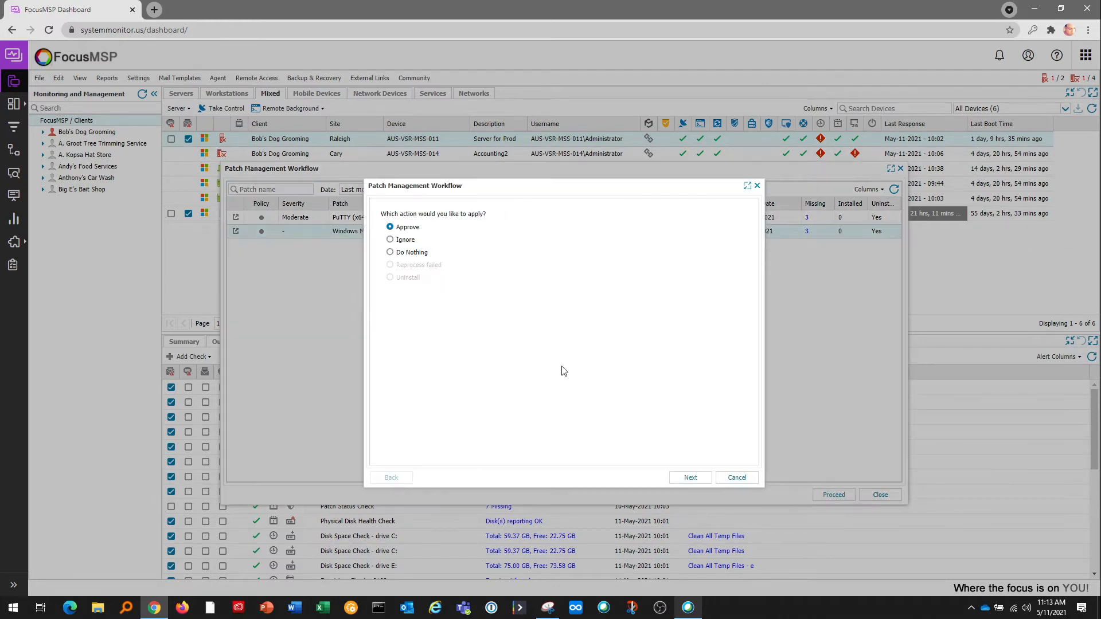
left_click(690, 479)
left_click(388, 244)
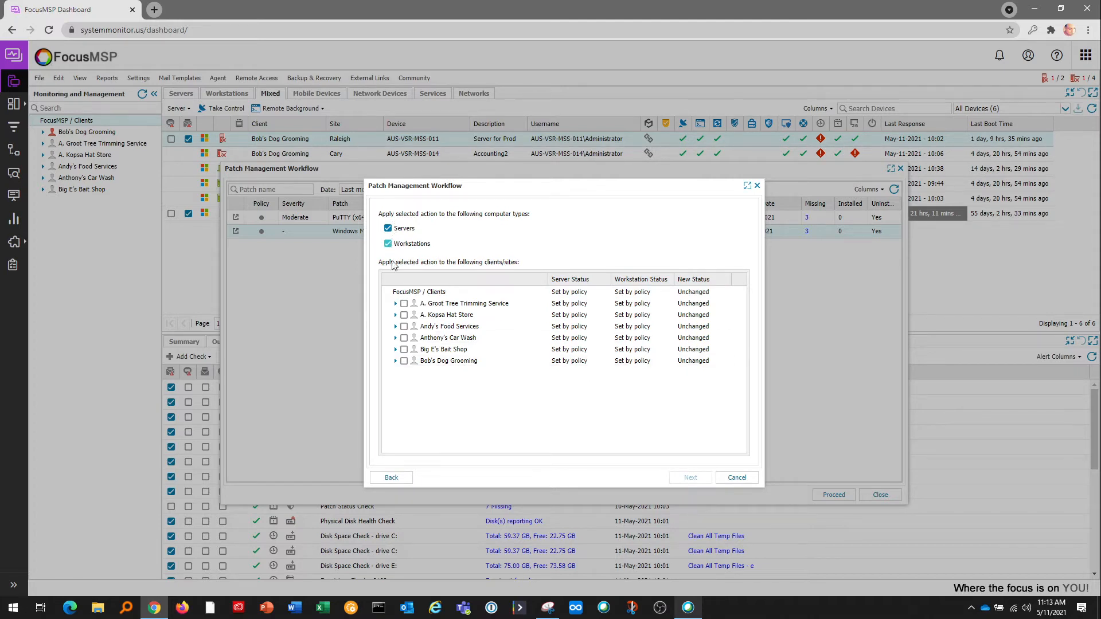
left_click(404, 304)
left_click(404, 316)
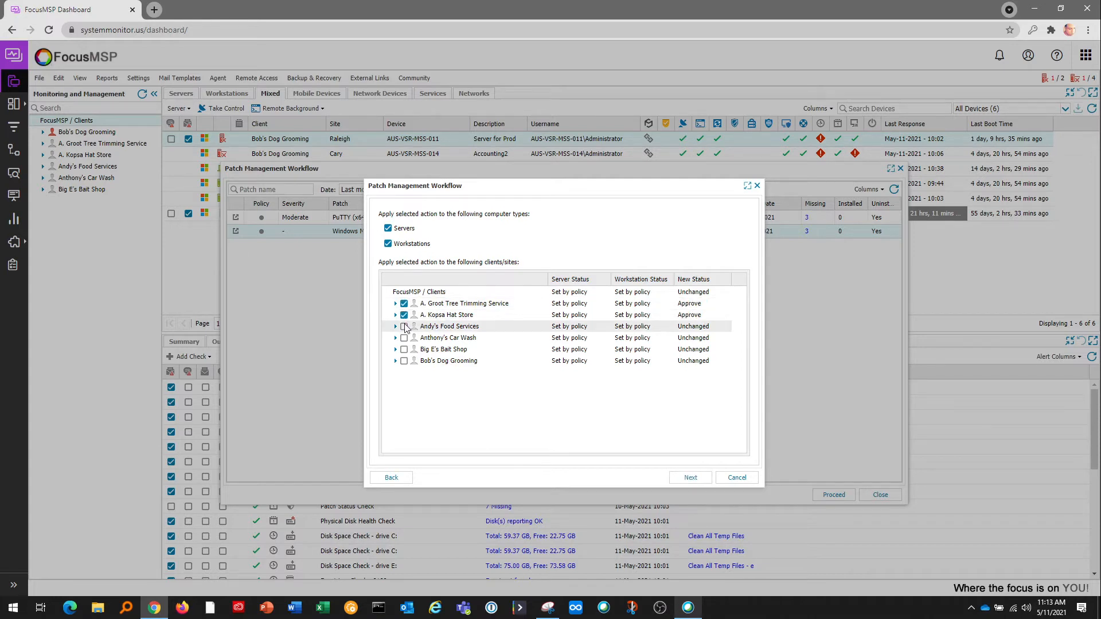
left_click(403, 327)
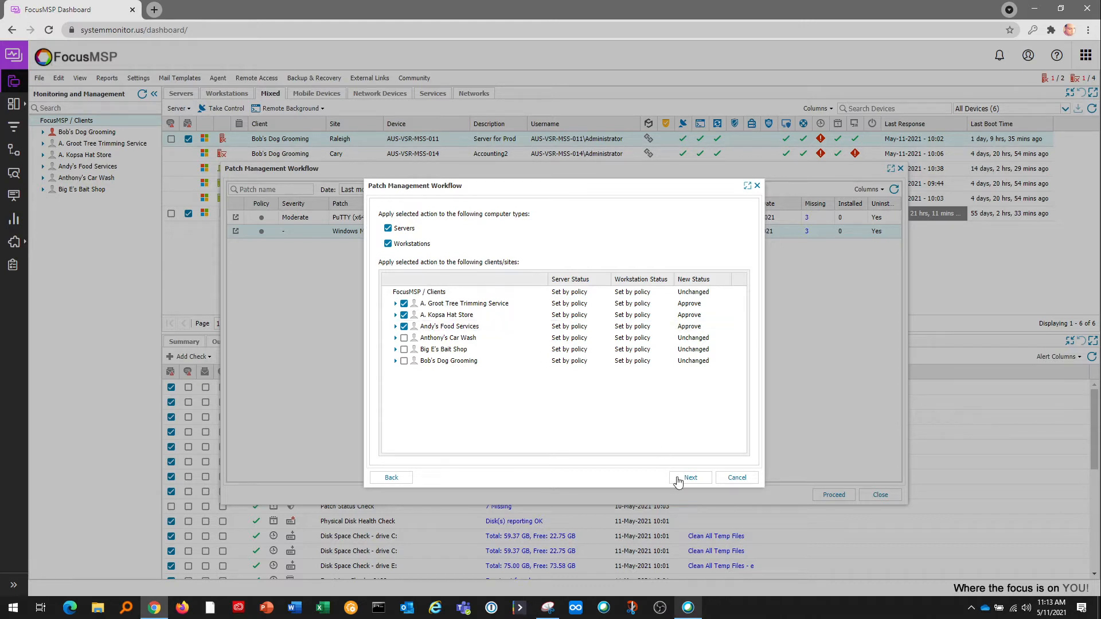
left_click(734, 477)
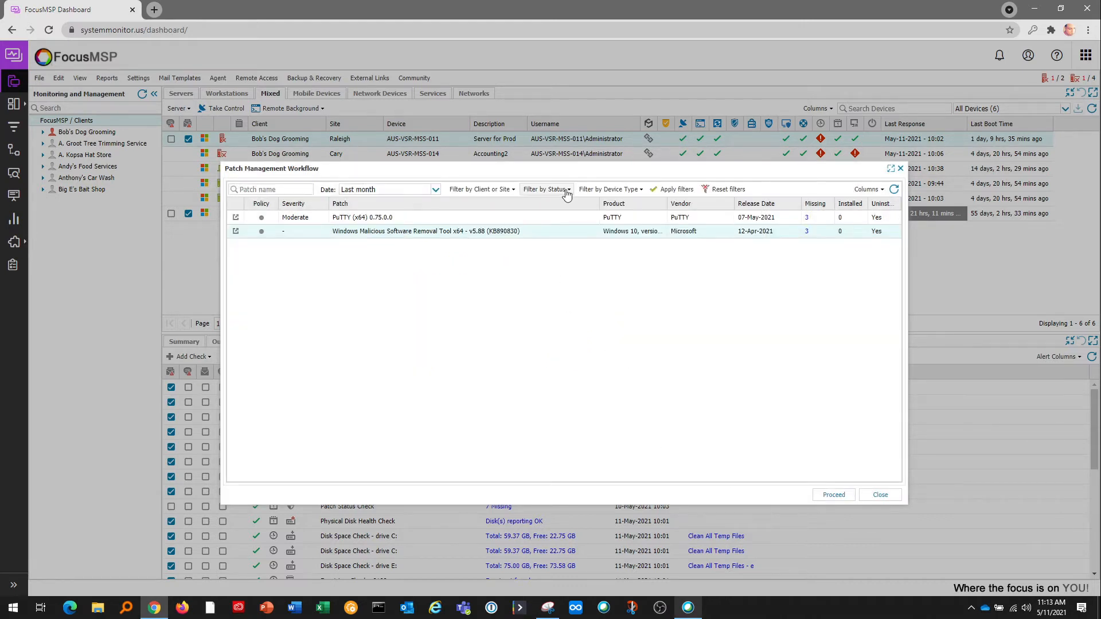
Filter the patch list to Installed patches from the Last 3 months.
left_click(544, 189)
left_click(528, 260)
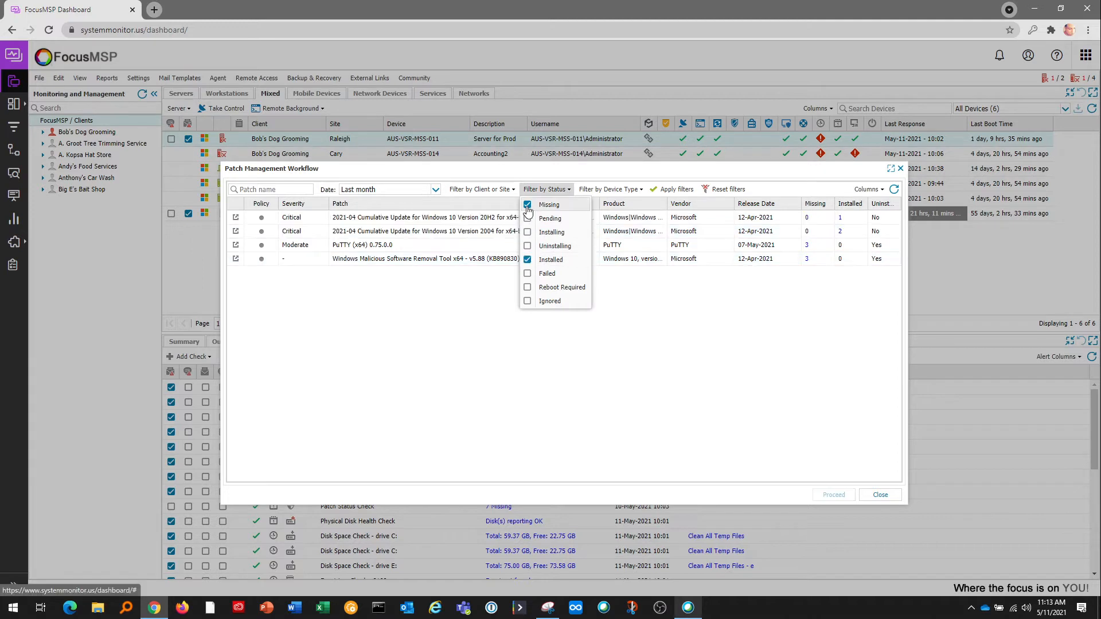
left_click(527, 207)
left_click(650, 270)
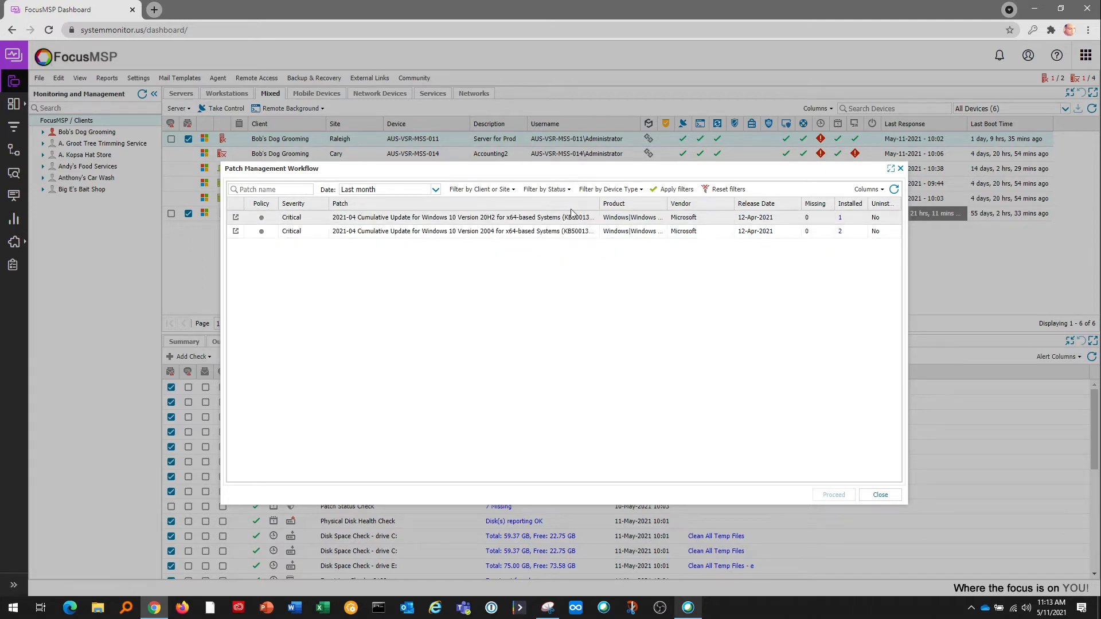
left_click(436, 190)
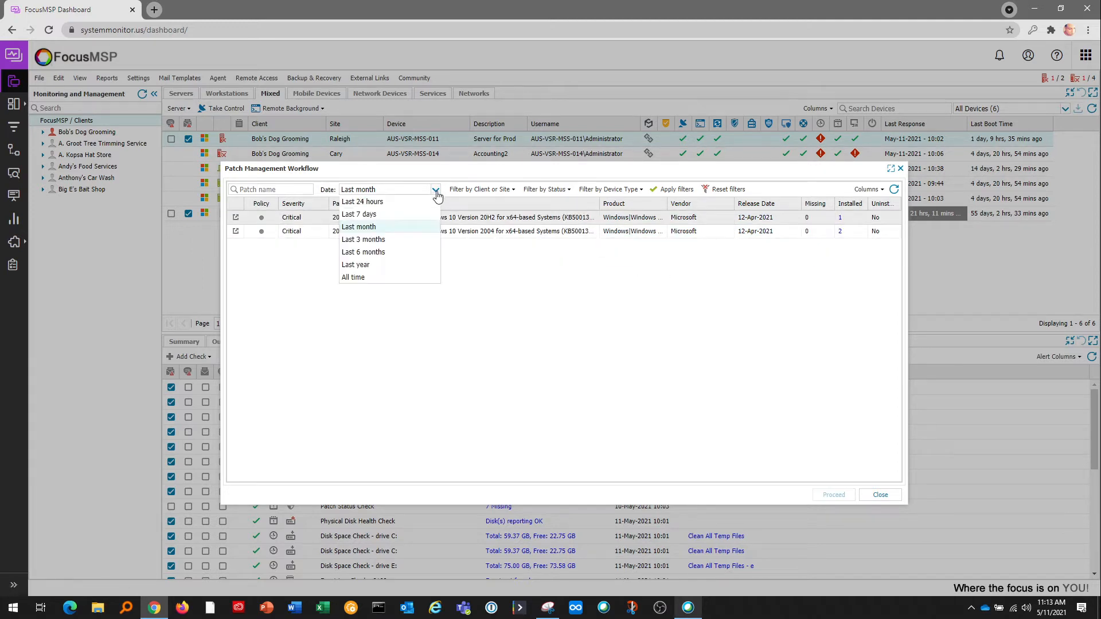
left_click(377, 239)
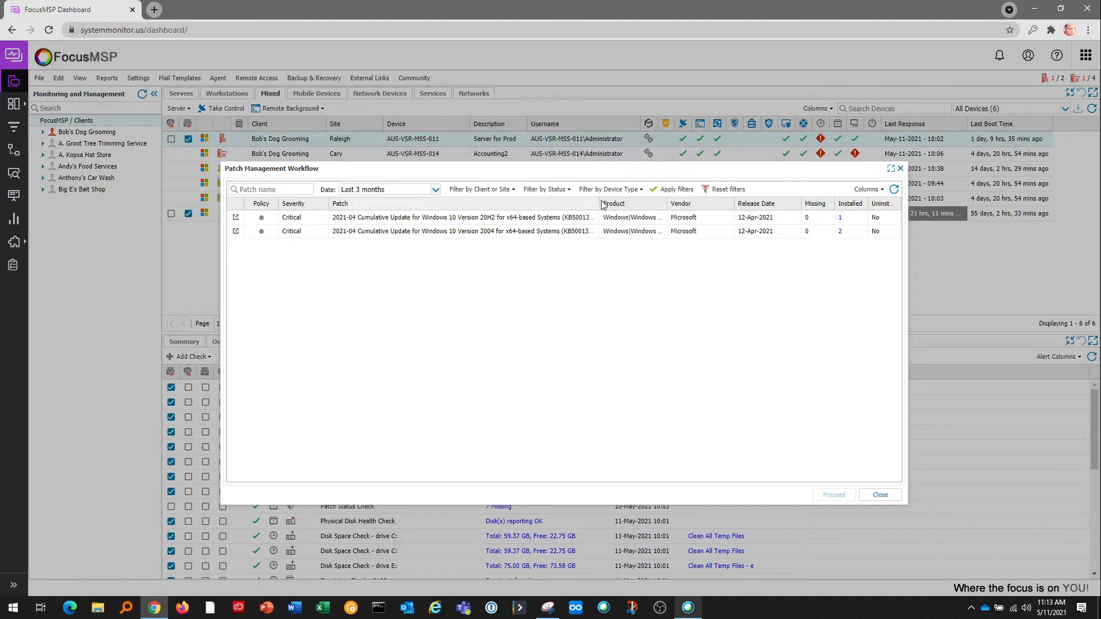
left_click(670, 191)
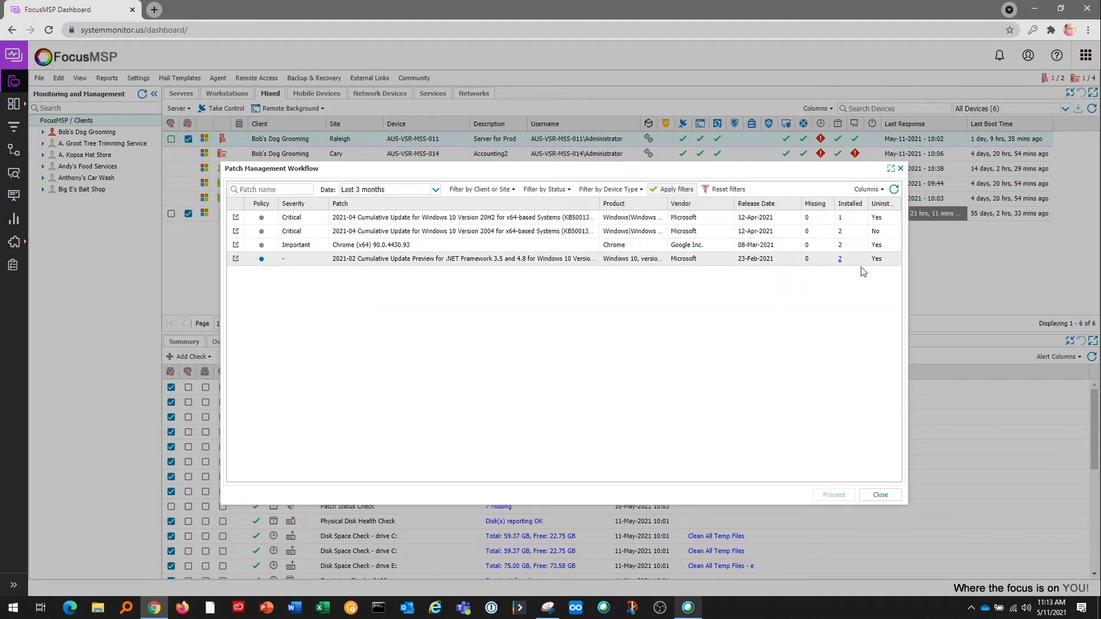
Stage an Uninstall of the first 2021-04 cumulative update for two clients, then cancel and close the workflow.
left_click(452, 219)
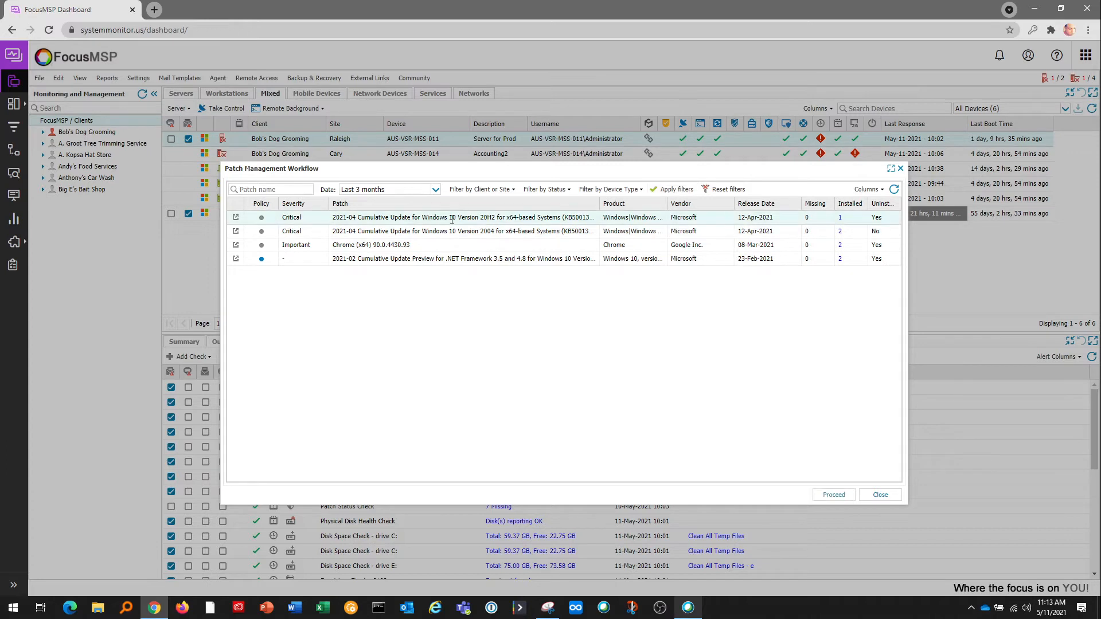
left_click(831, 494)
left_click(407, 278)
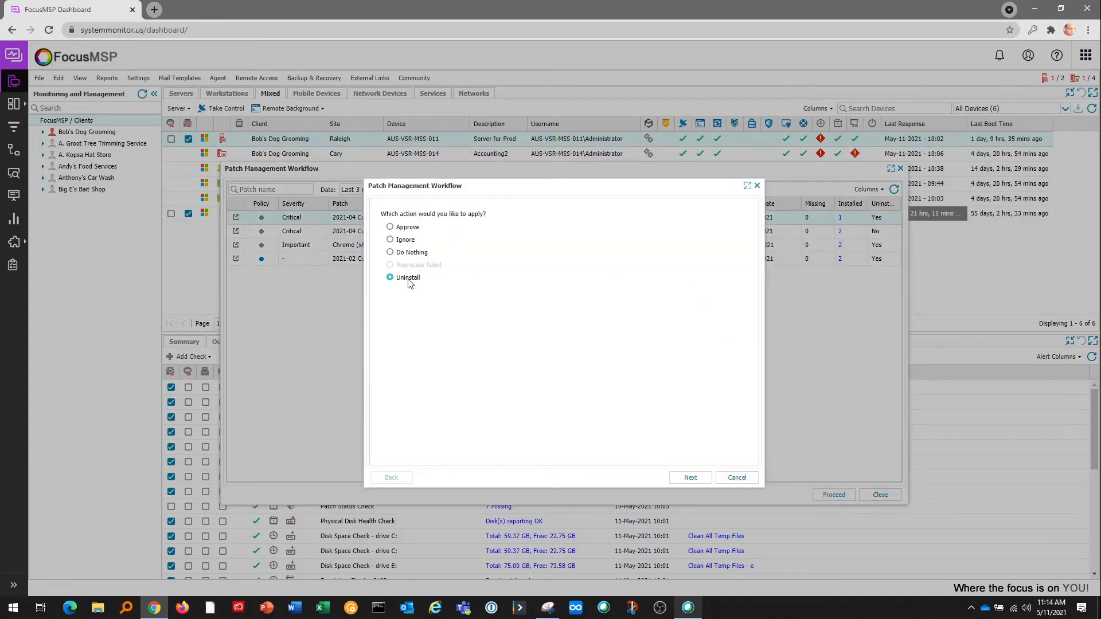
left_click(689, 478)
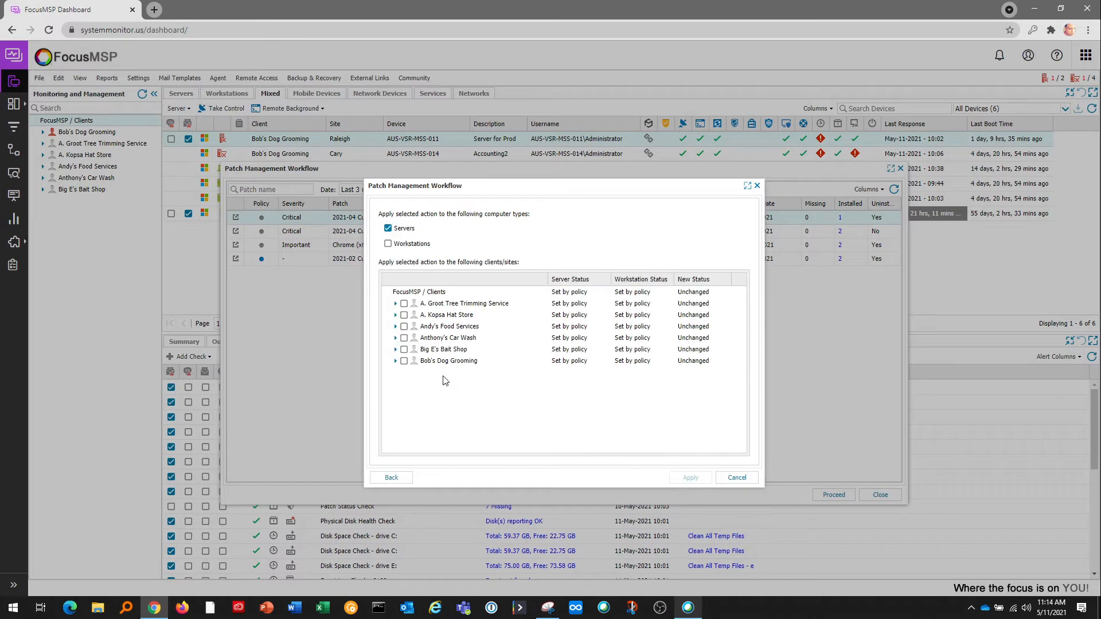
left_click(396, 304)
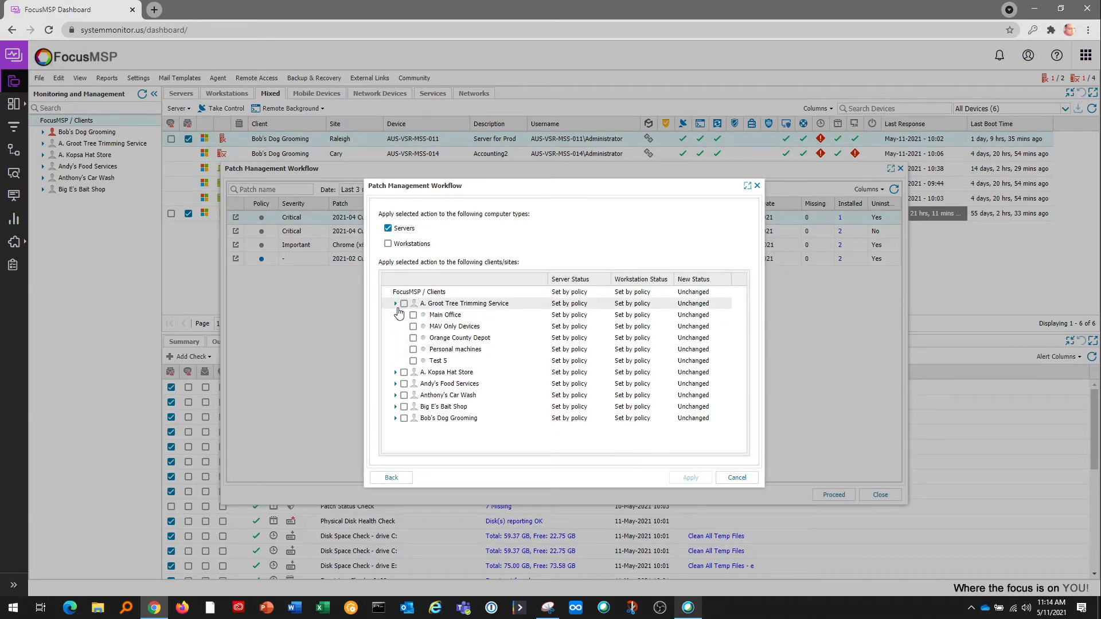
left_click(395, 304)
left_click(404, 303)
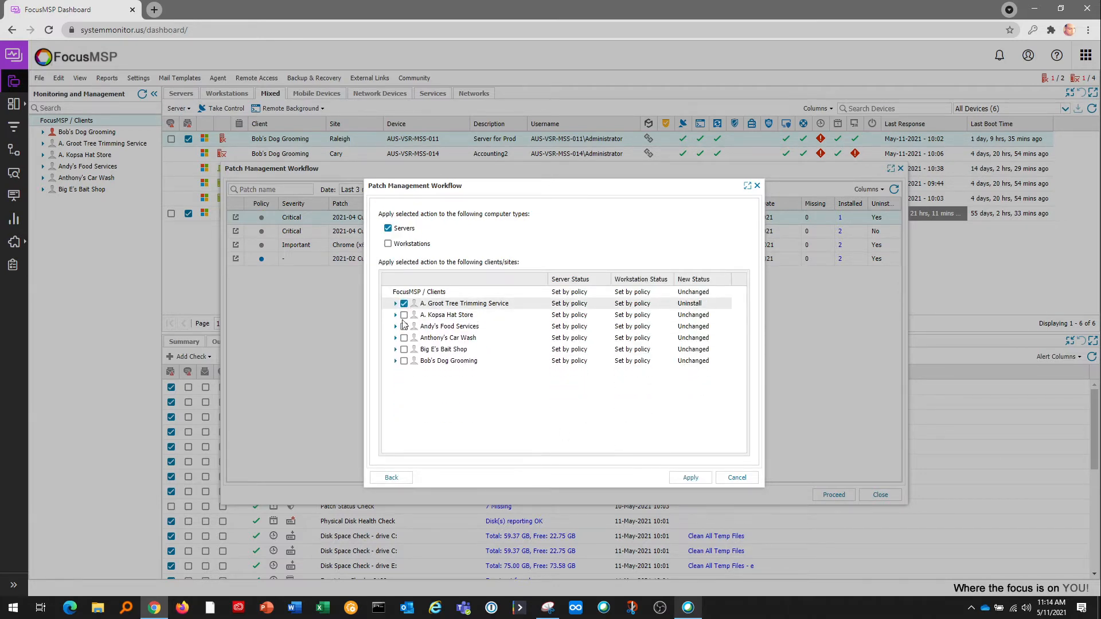
left_click(404, 326)
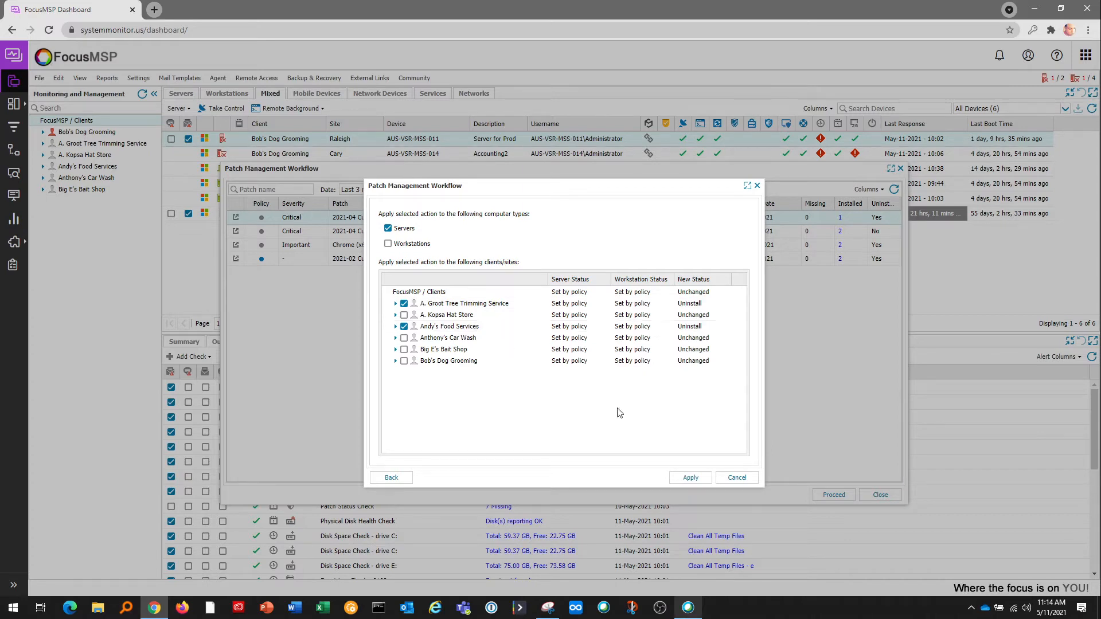
left_click(738, 478)
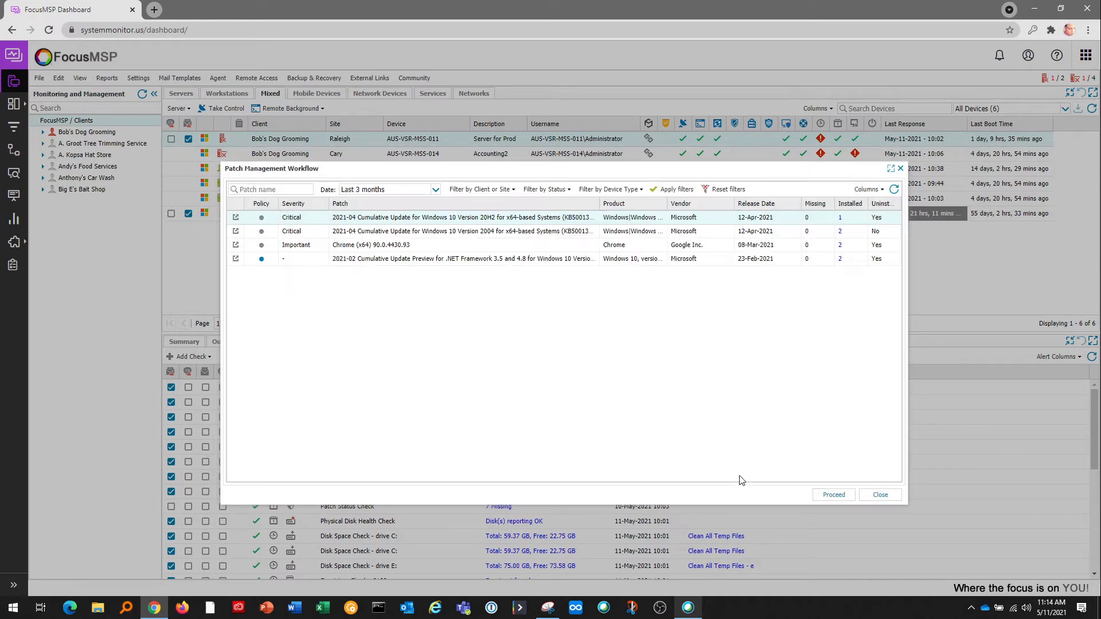
left_click(880, 494)
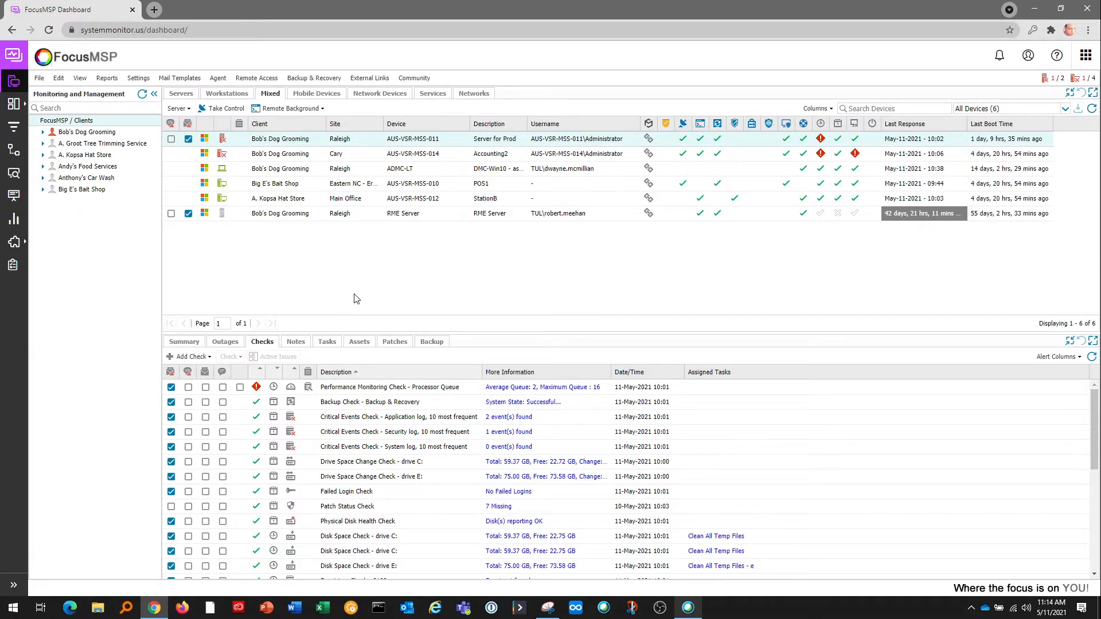
left_click(392, 343)
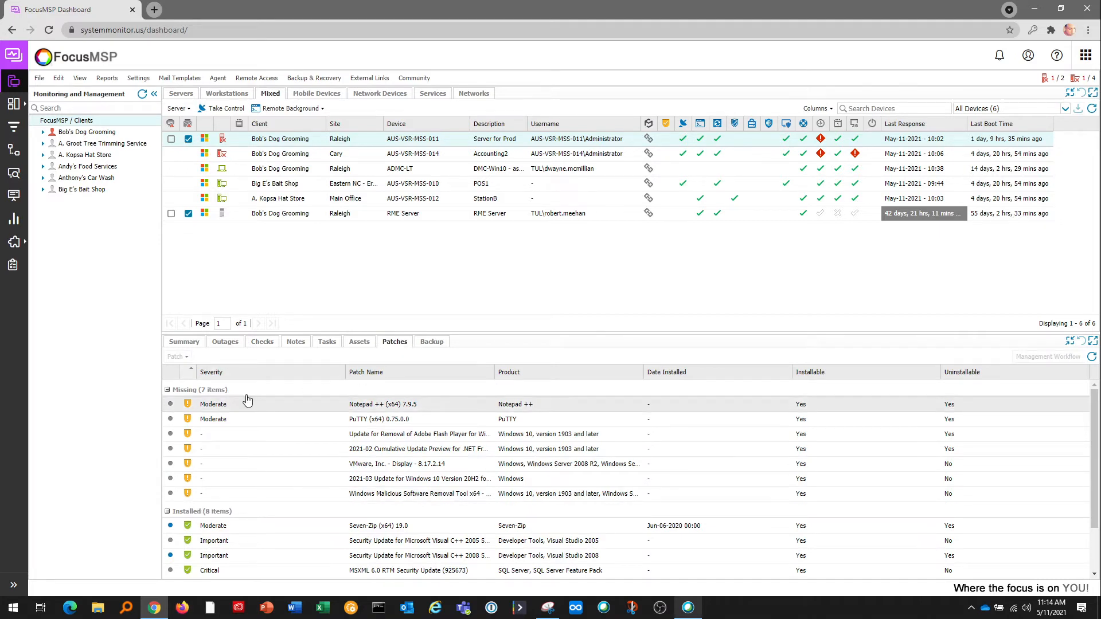
scroll(235, 453, "down", 1)
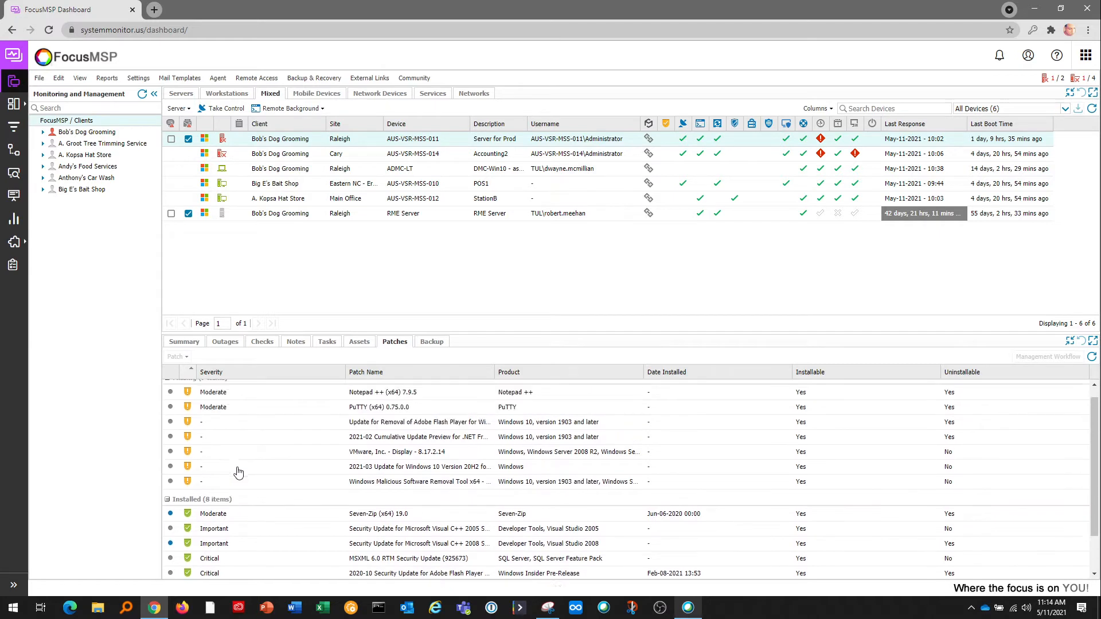
scroll(238, 472, "up", 1)
left_click(310, 406)
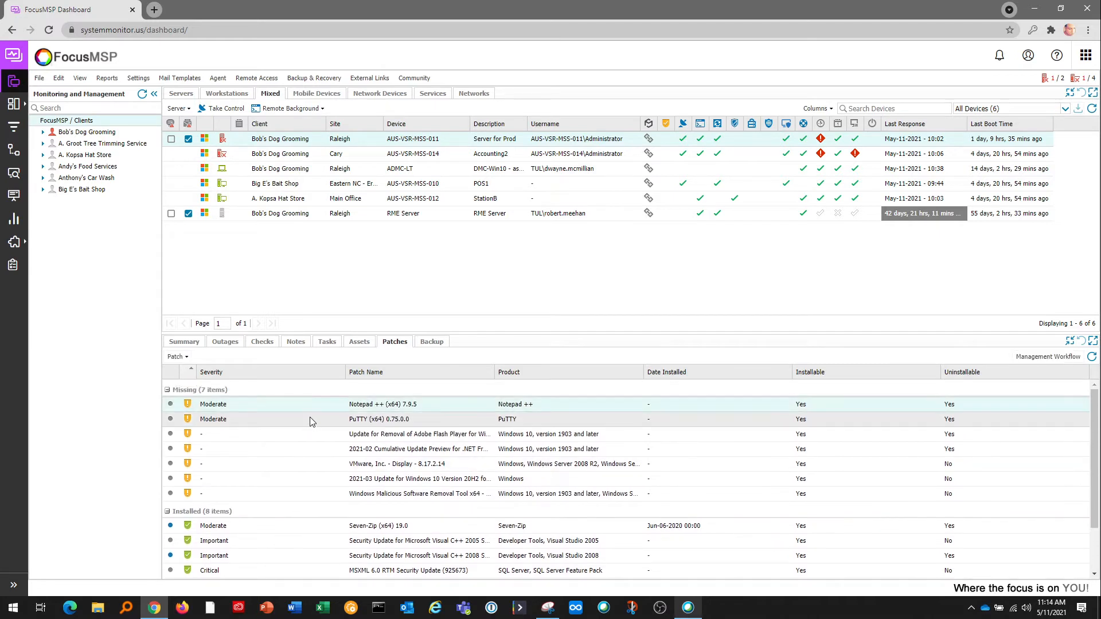
left_click(310, 419, "ctrl")
left_click(288, 431, "ctrl")
right_click(302, 419)
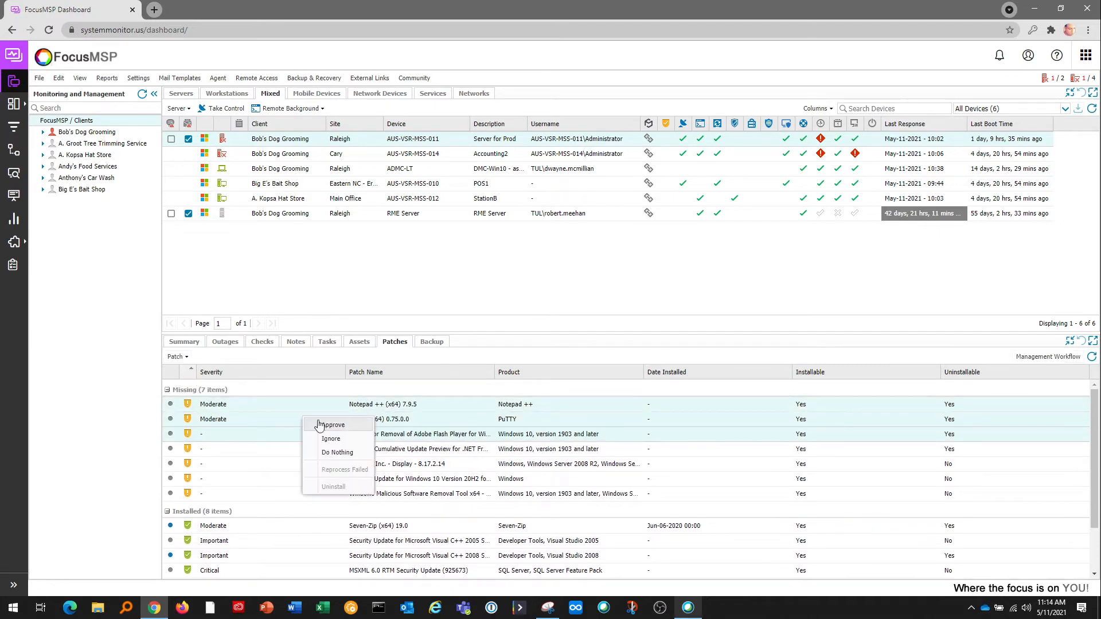
left_click(333, 425)
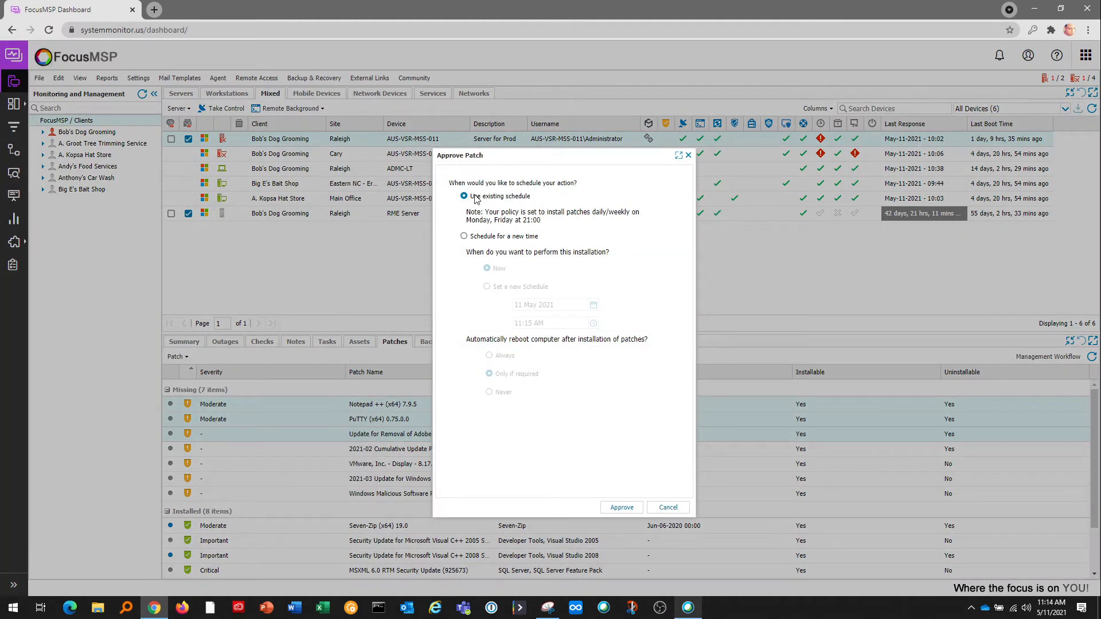
left_click(464, 237)
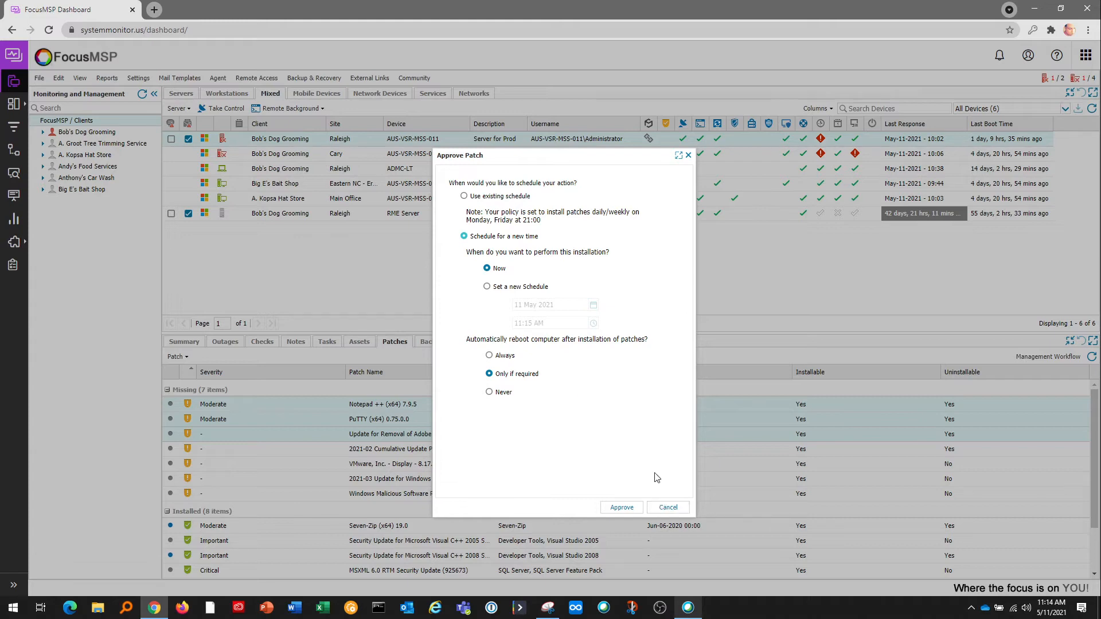
left_click(668, 507)
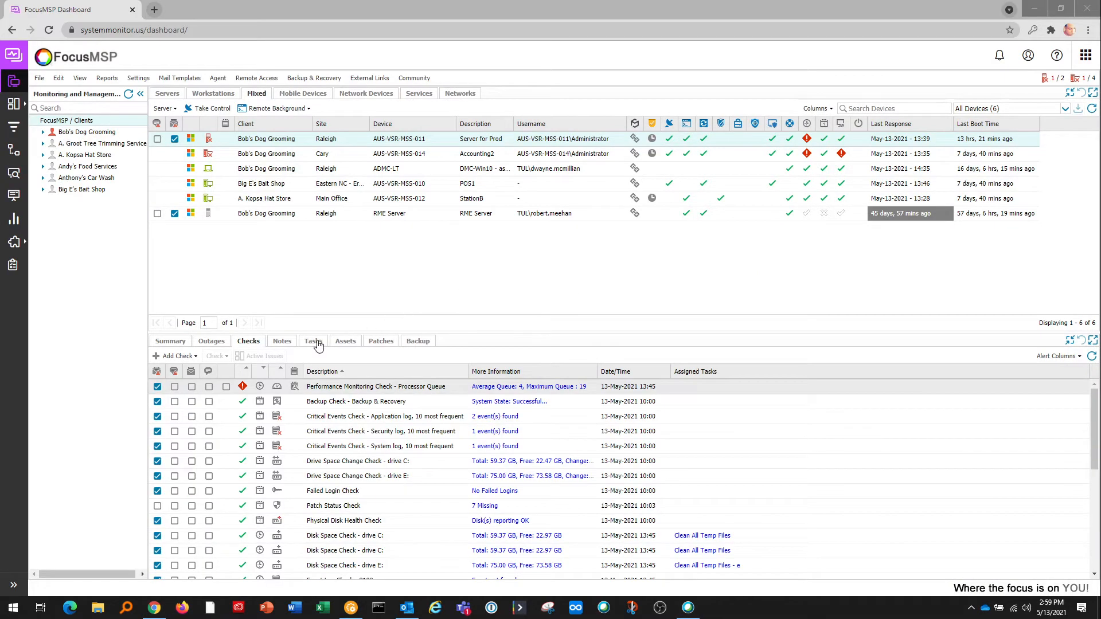
From the device's Tasks tab, add an automated task using the Install Software from a URL script.
left_click(314, 342)
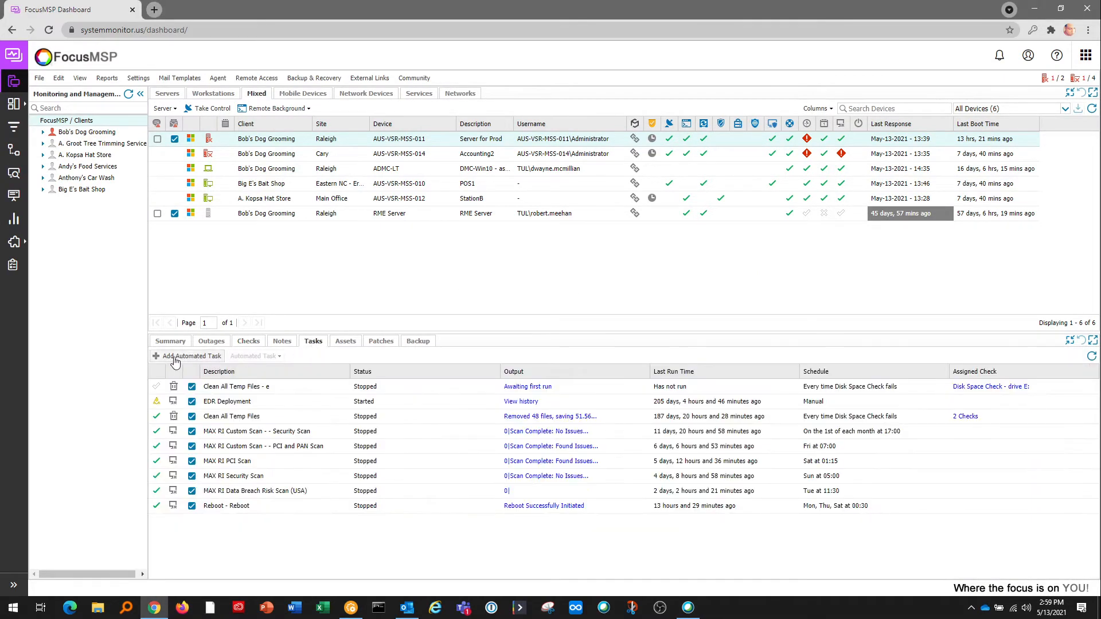
left_click(178, 357)
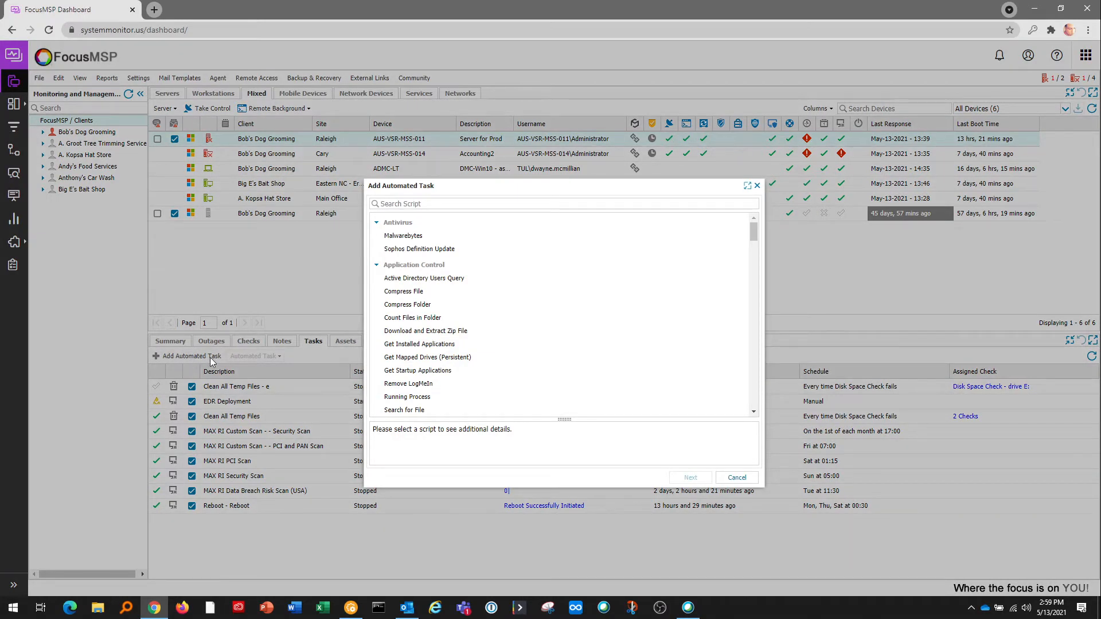
scroll(378, 273, "down", 1)
scroll(452, 299, "down", 5)
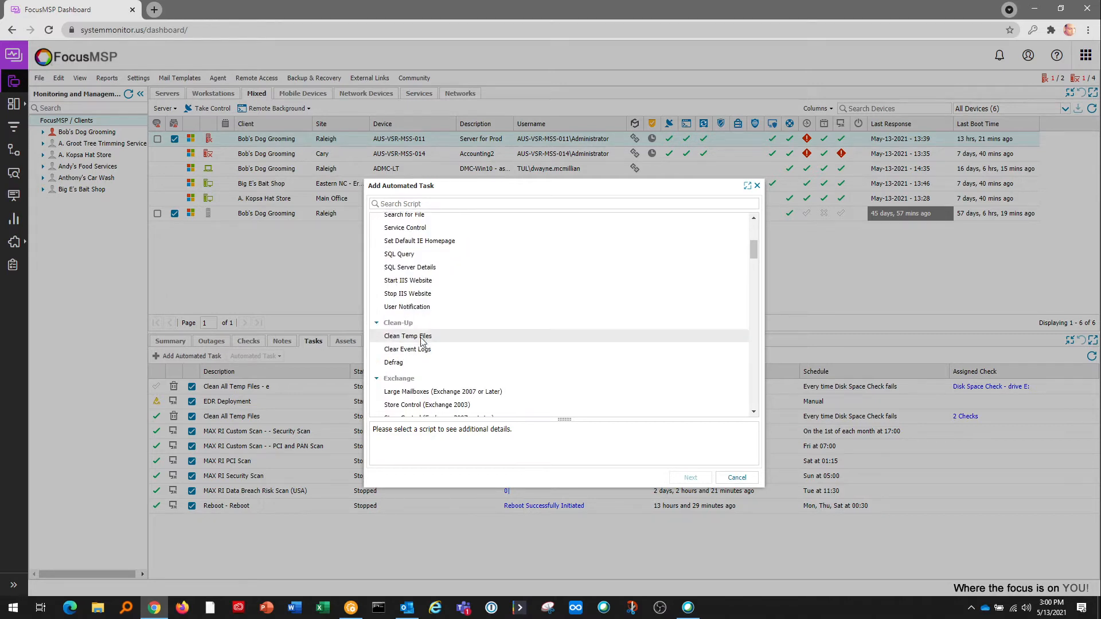
scroll(407, 332, "down", 4)
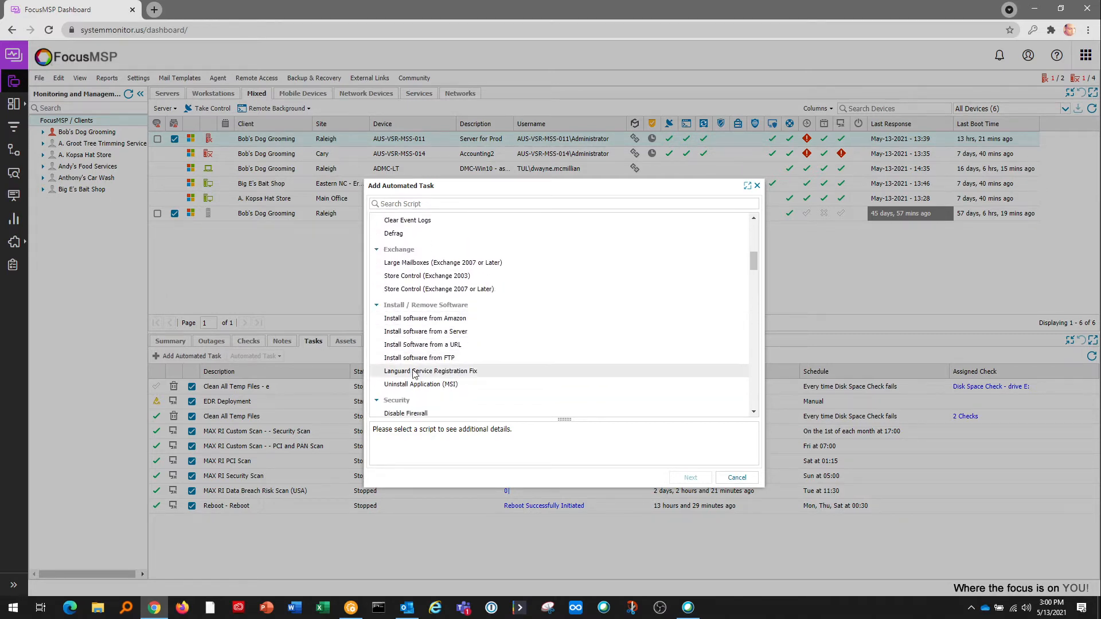
scroll(477, 352, "down", 2)
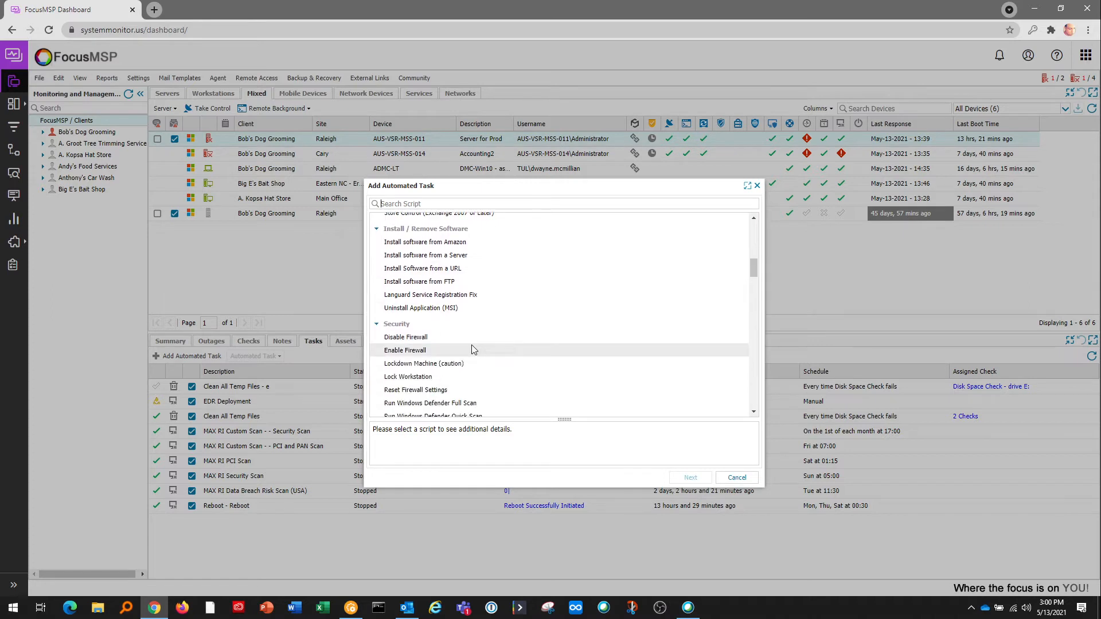
scroll(475, 350, "down", 2)
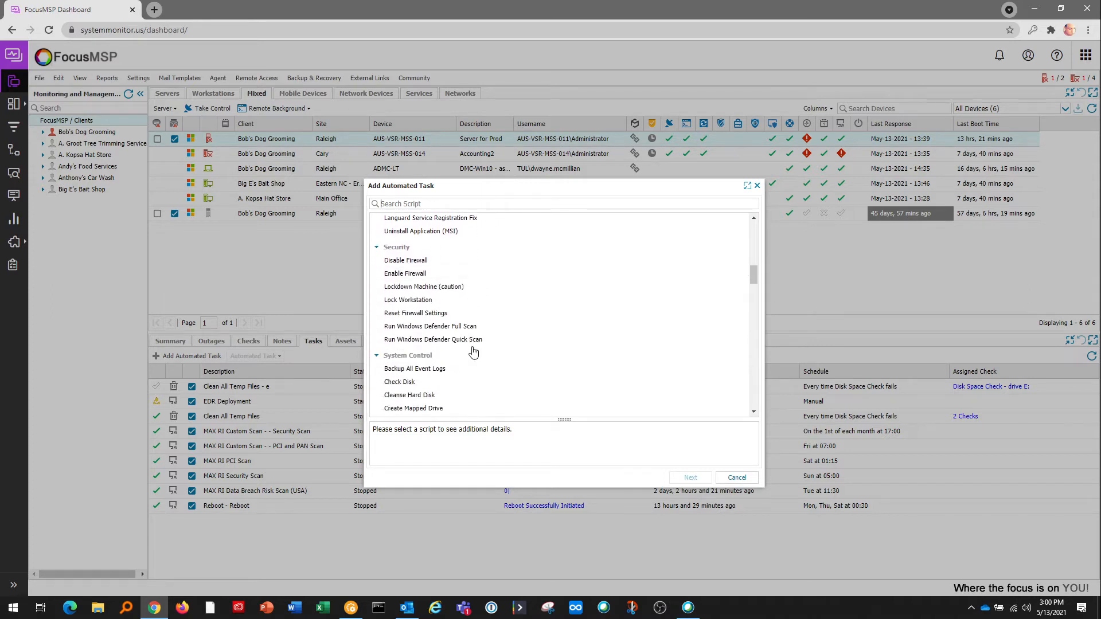
scroll(473, 351, "down", 1)
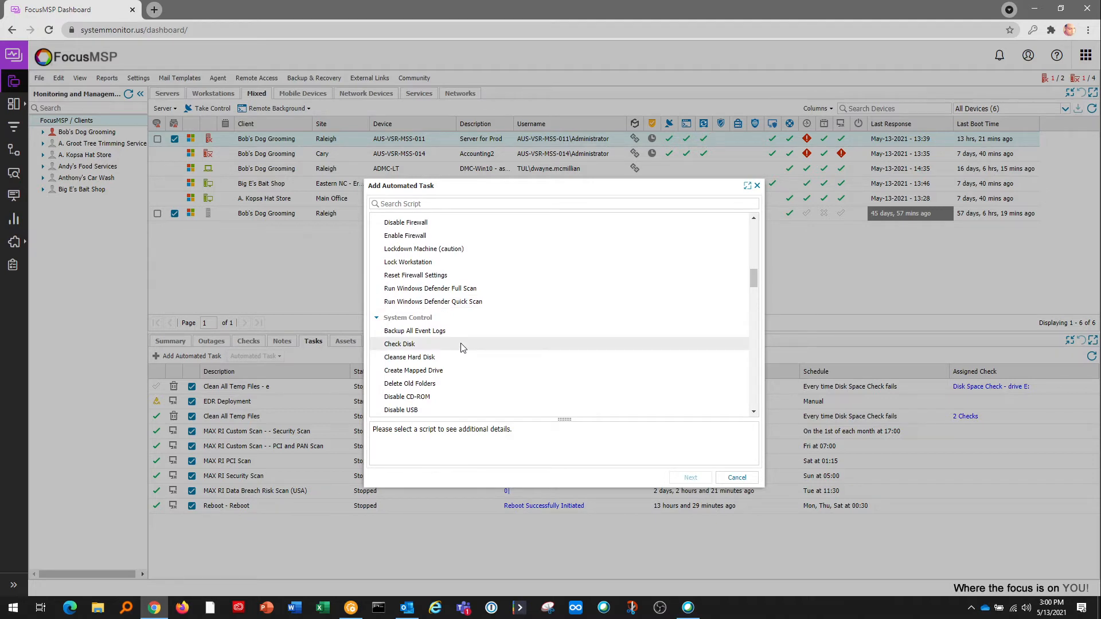
scroll(462, 348, "up", 4)
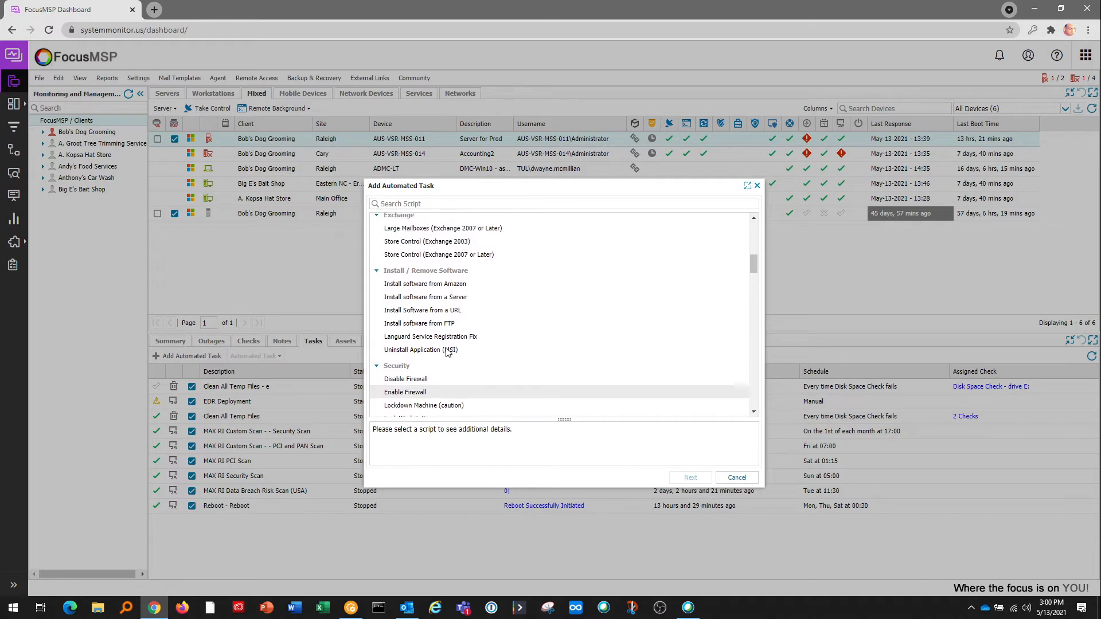
scroll(448, 352, "up", 1)
scroll(447, 352, "up", 1)
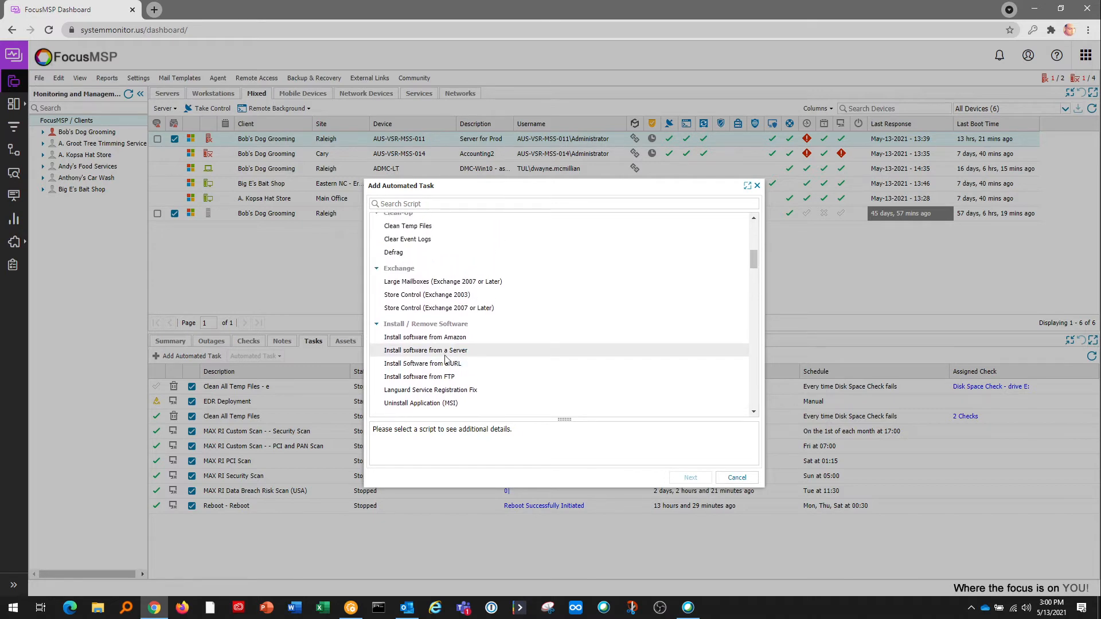
left_click(447, 363)
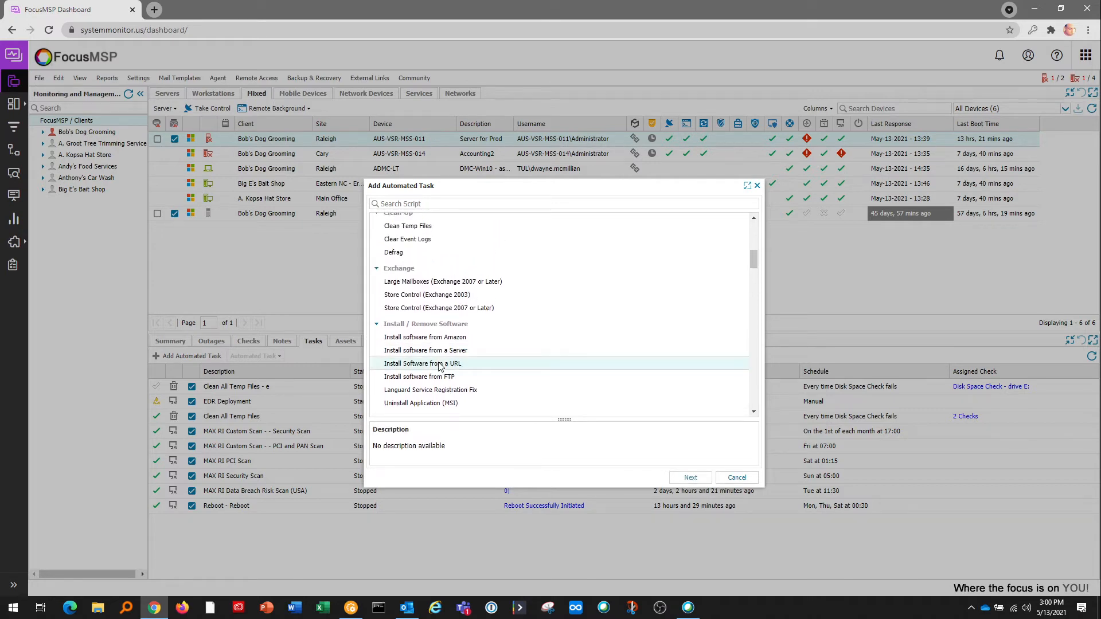
Point the install at a OneDrive source URL, tick Run File with /silent parameters, and continue.
left_click(685, 477)
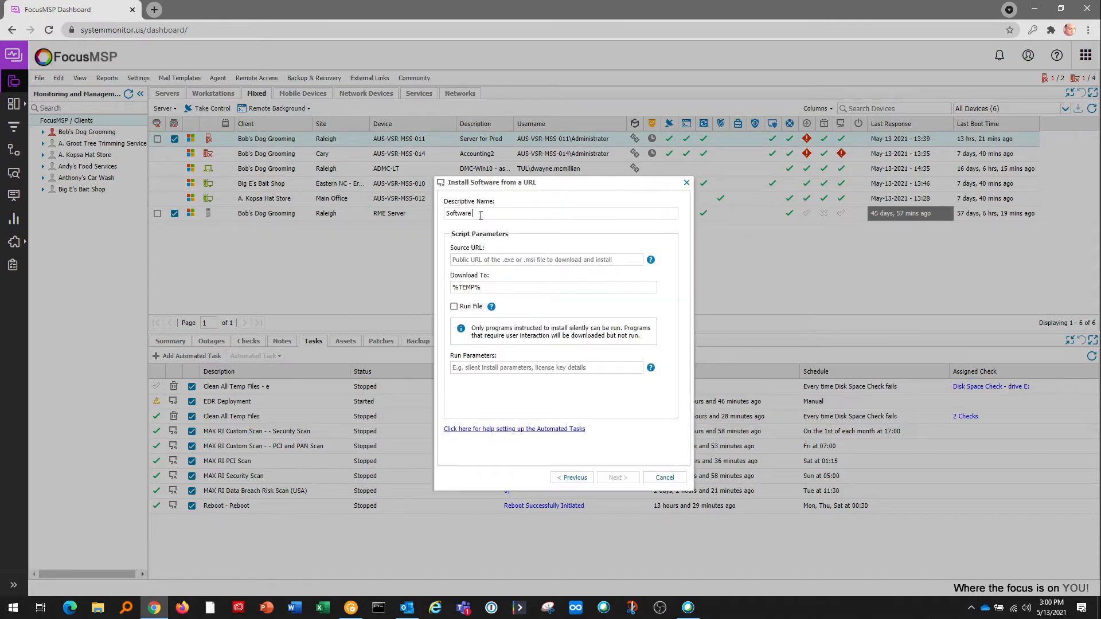
left_click(498, 261)
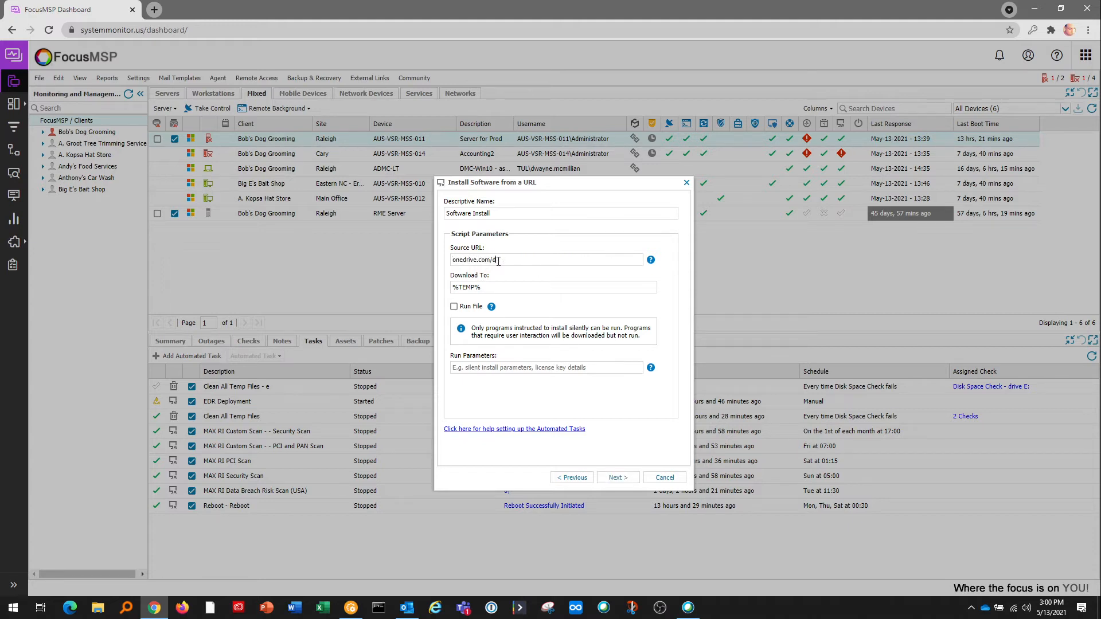
left_click(454, 307)
left_click(478, 367)
type("/silent")
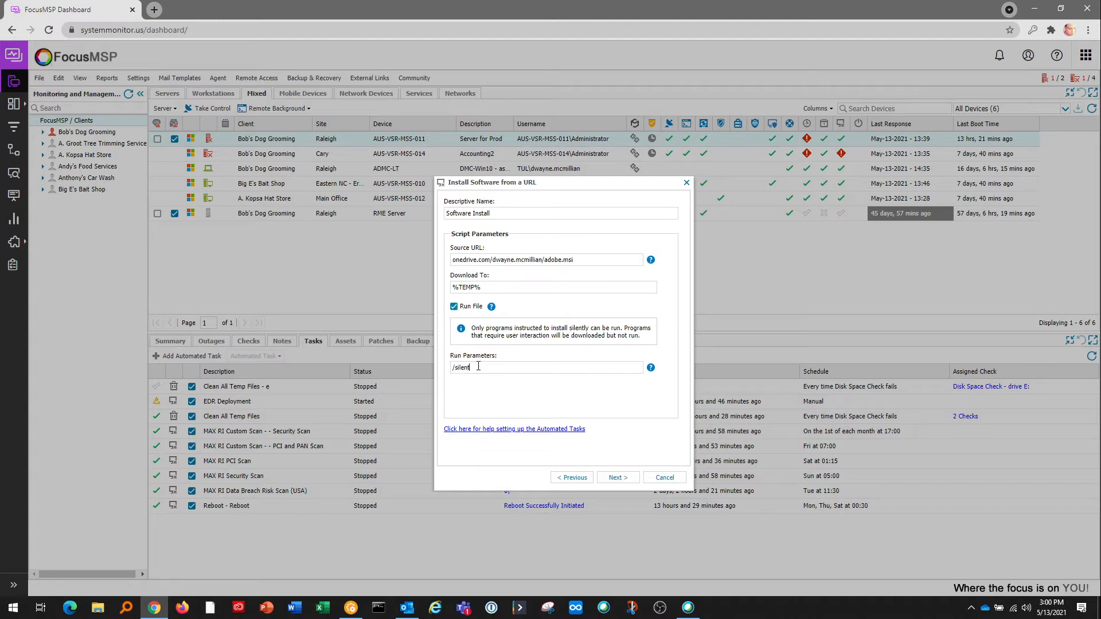
left_click(617, 478)
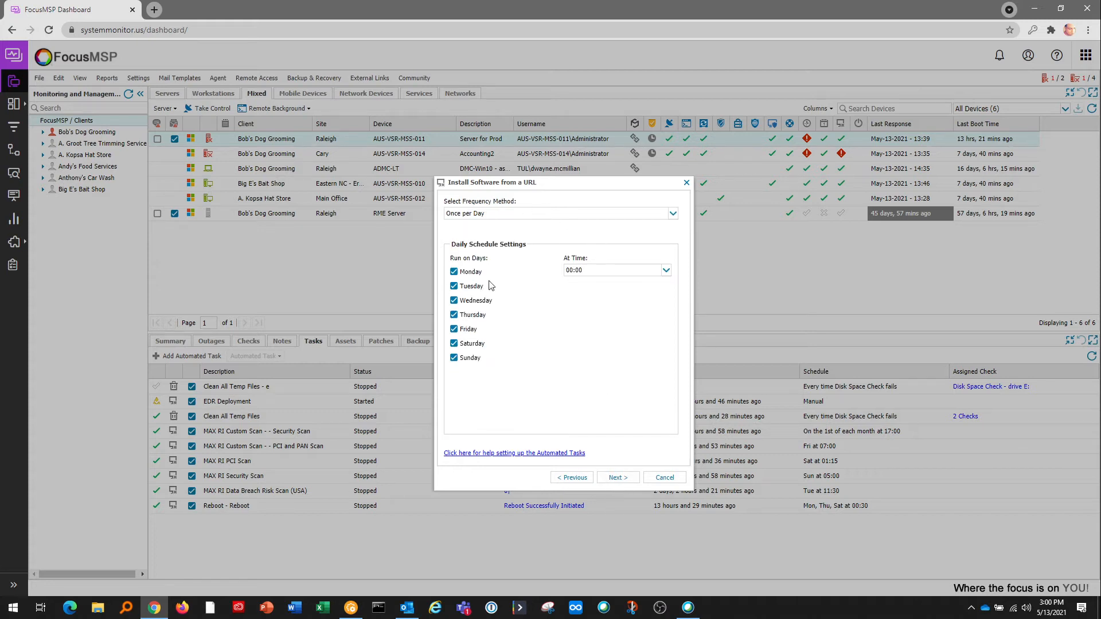
Keep the Once per Day frequency and limit the task to Thursday only.
left_click(519, 222)
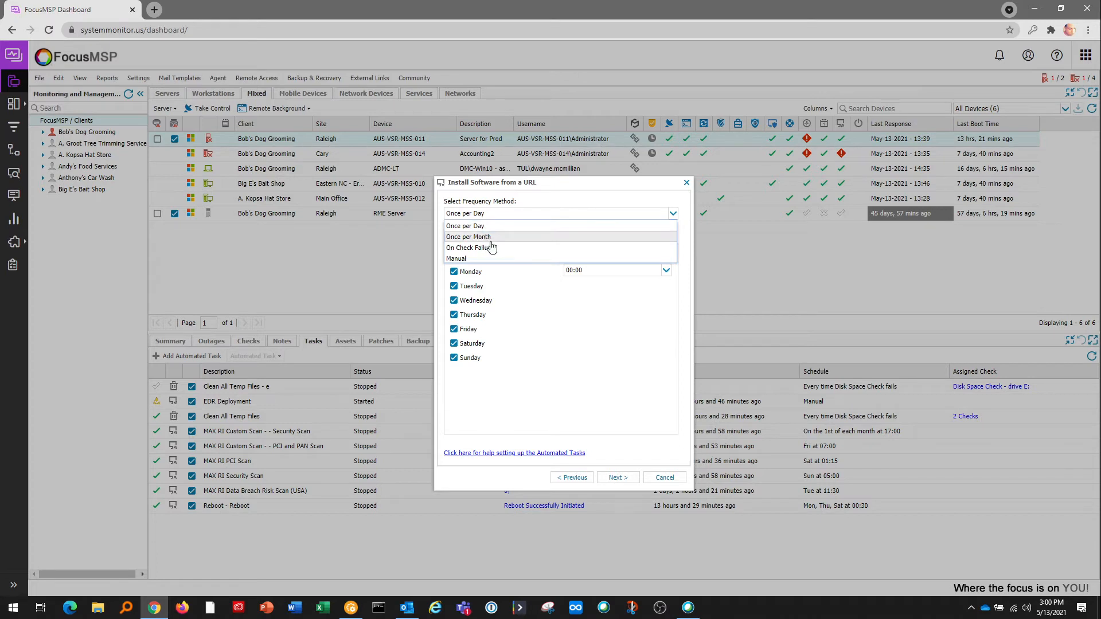
left_click(504, 397)
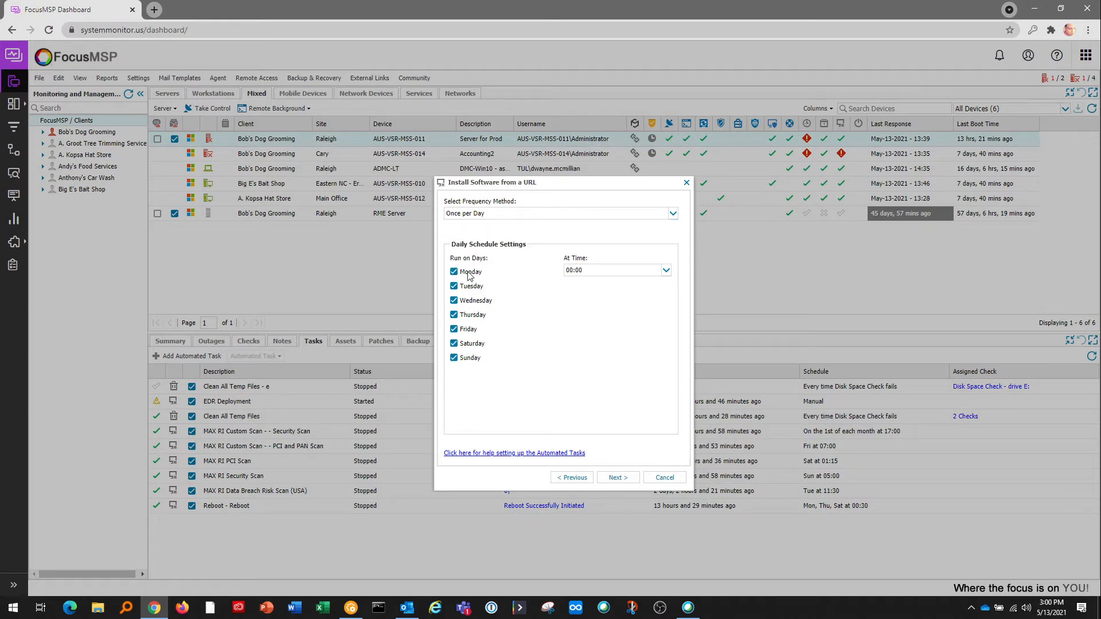
left_click(468, 274)
left_click(469, 287)
left_click(472, 301)
left_click(469, 330)
left_click(467, 344)
left_click(464, 359)
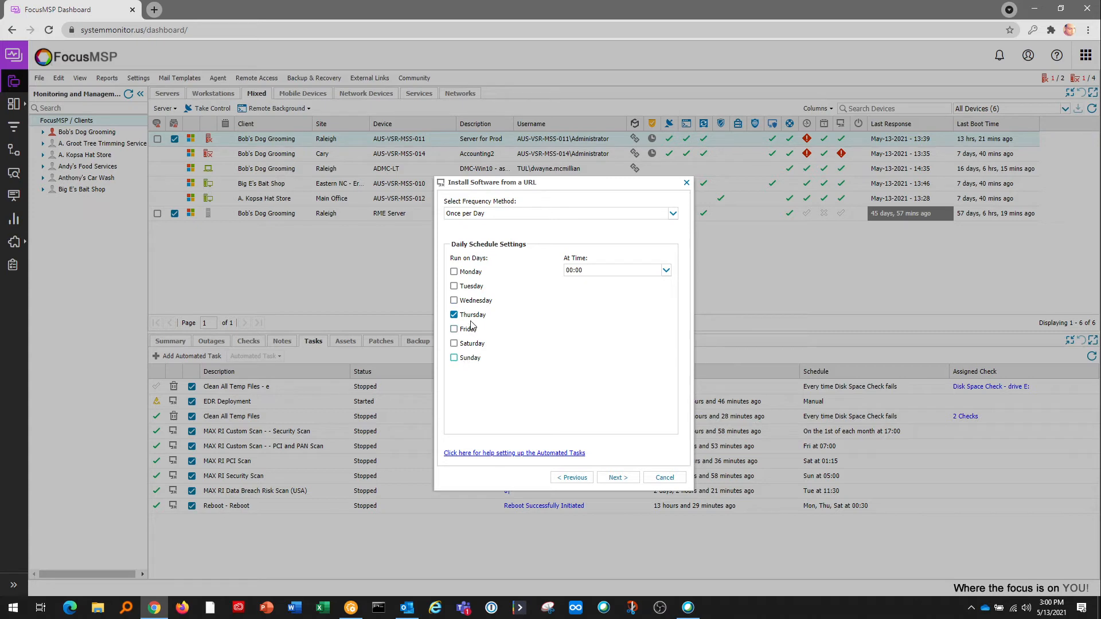
Set the run time to 21:00, then cancel the install task without saving.
left_click(665, 270)
left_click_drag(666, 298, 666, 414)
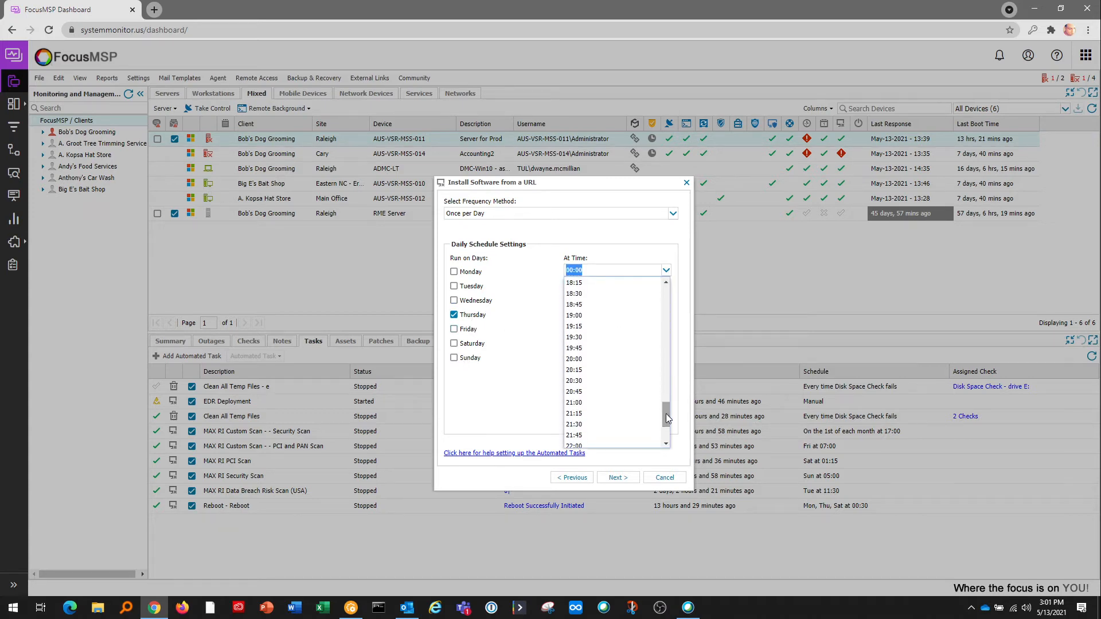
left_click(576, 403)
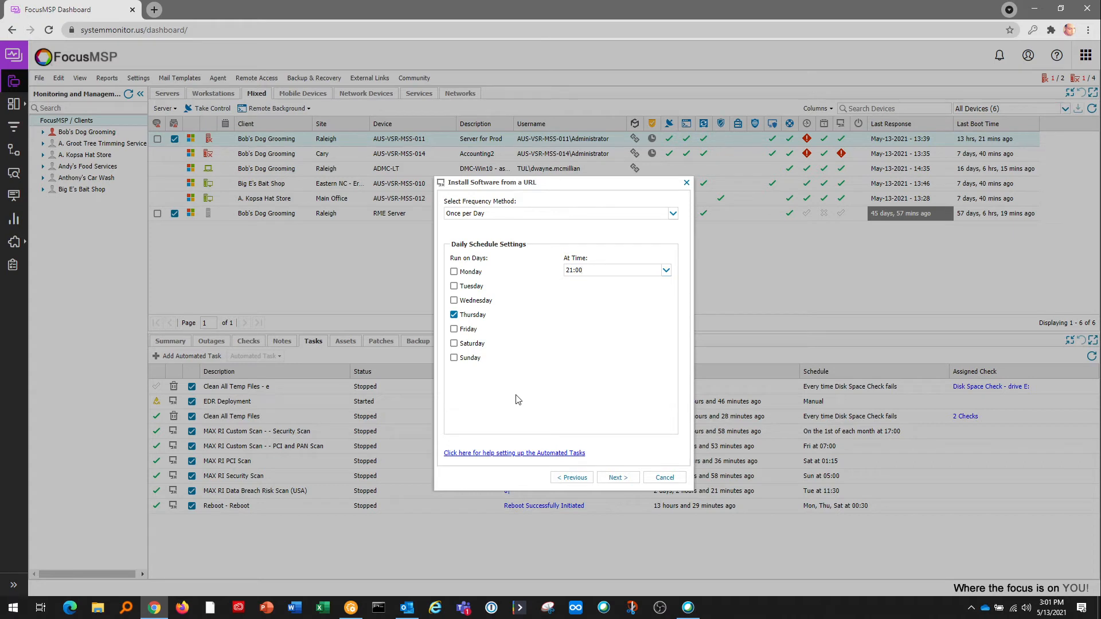
left_click(664, 478)
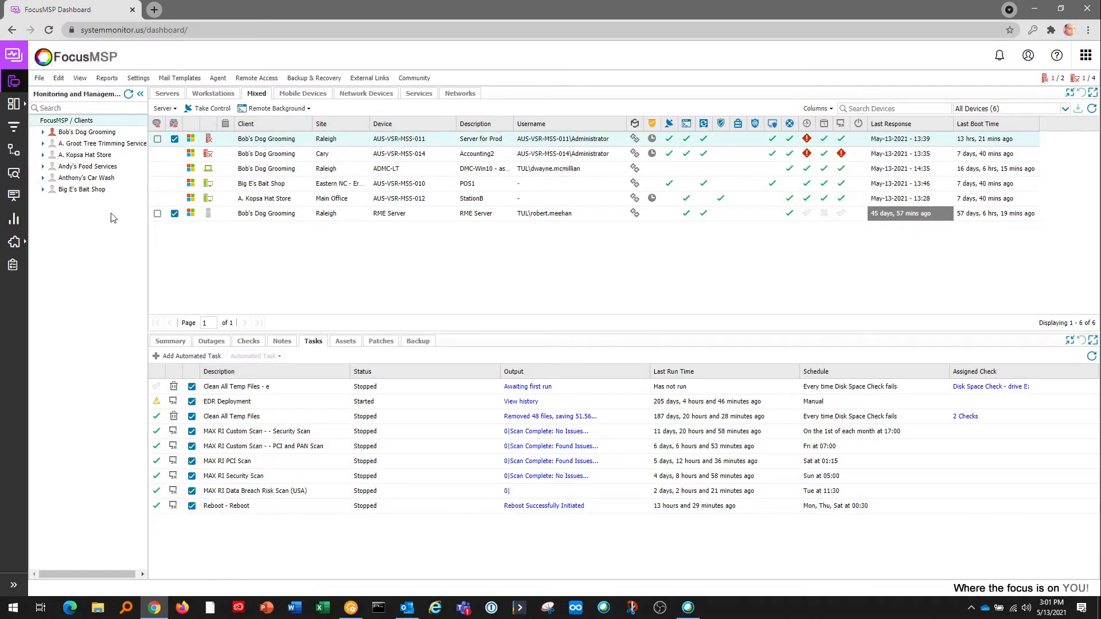
Expand Bob's Dog Grooming, review the Raleigh site and client Task menus, then collapse it.
double_click(71, 133)
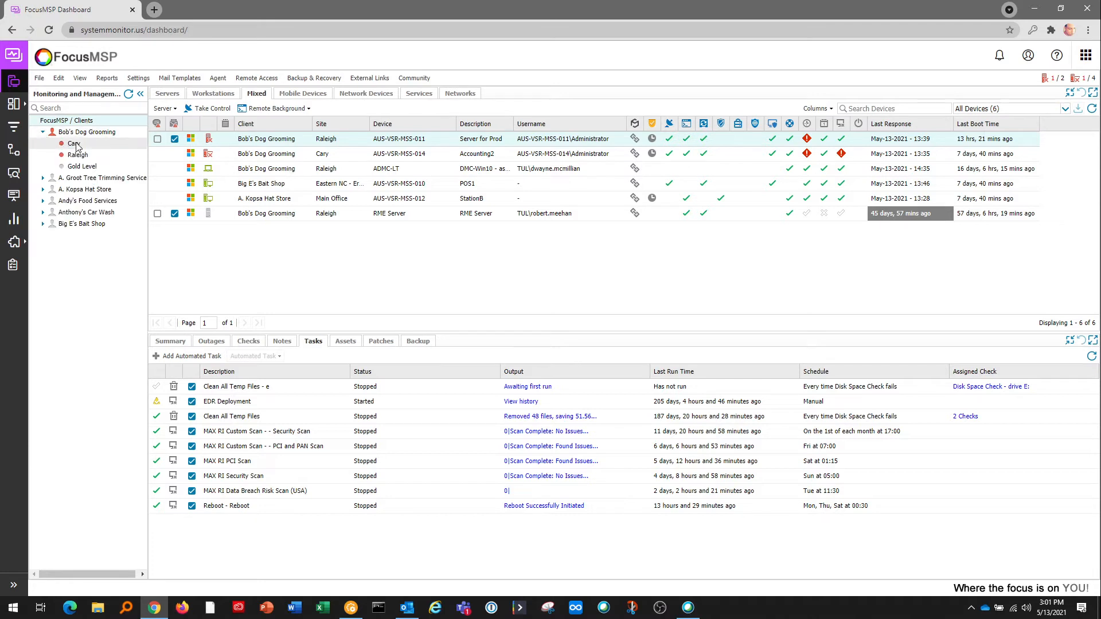
right_click(99, 158)
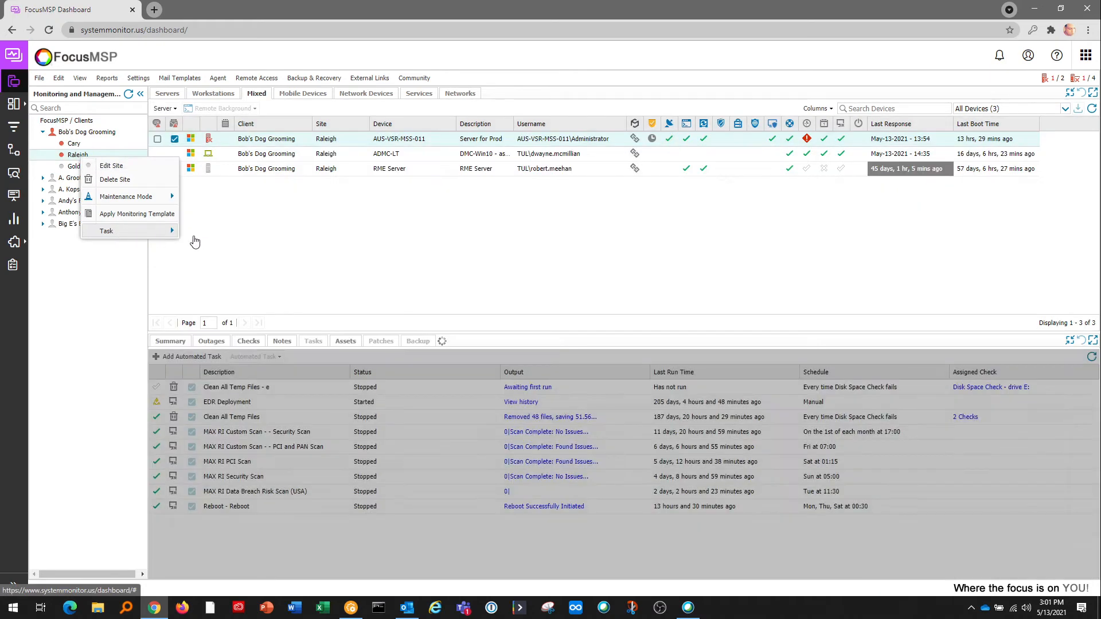
mouse_move(166, 232)
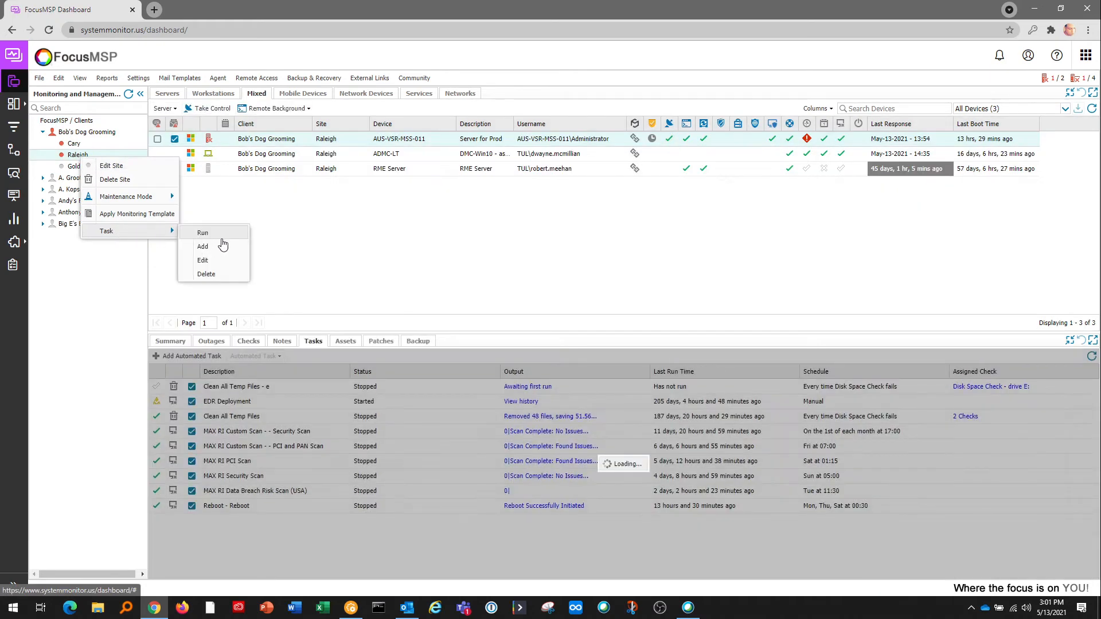
left_click(195, 247)
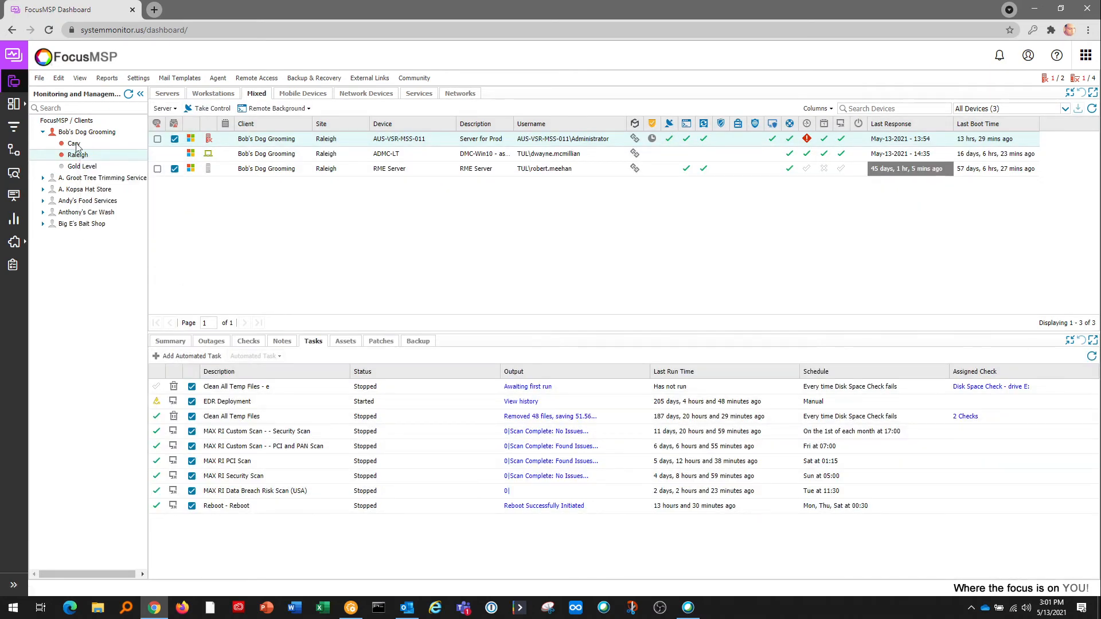
right_click(90, 136)
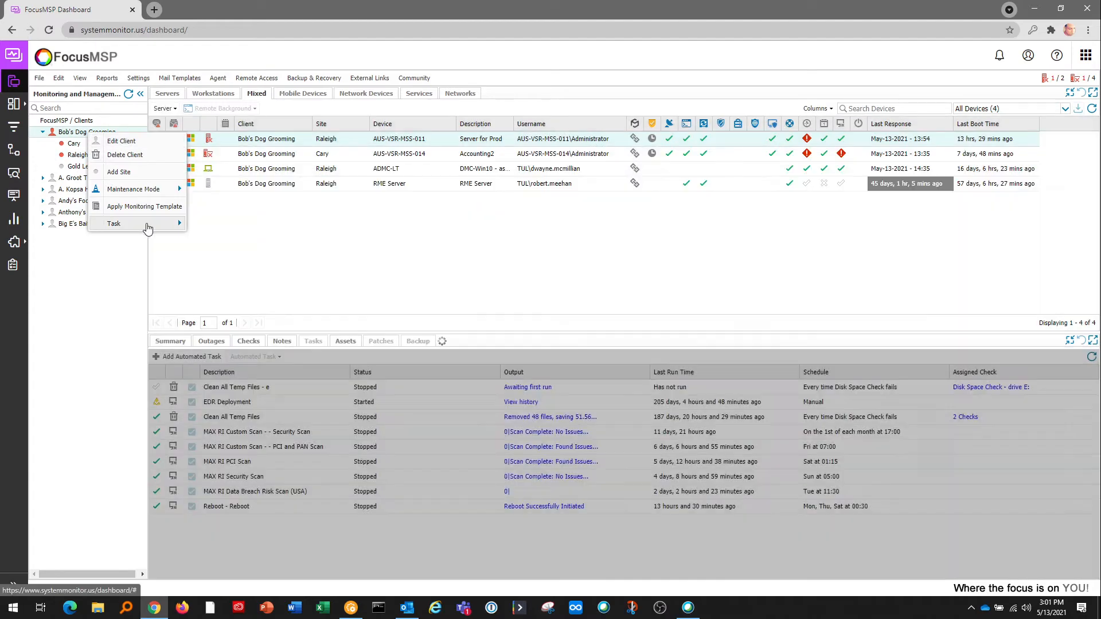
mouse_move(172, 224)
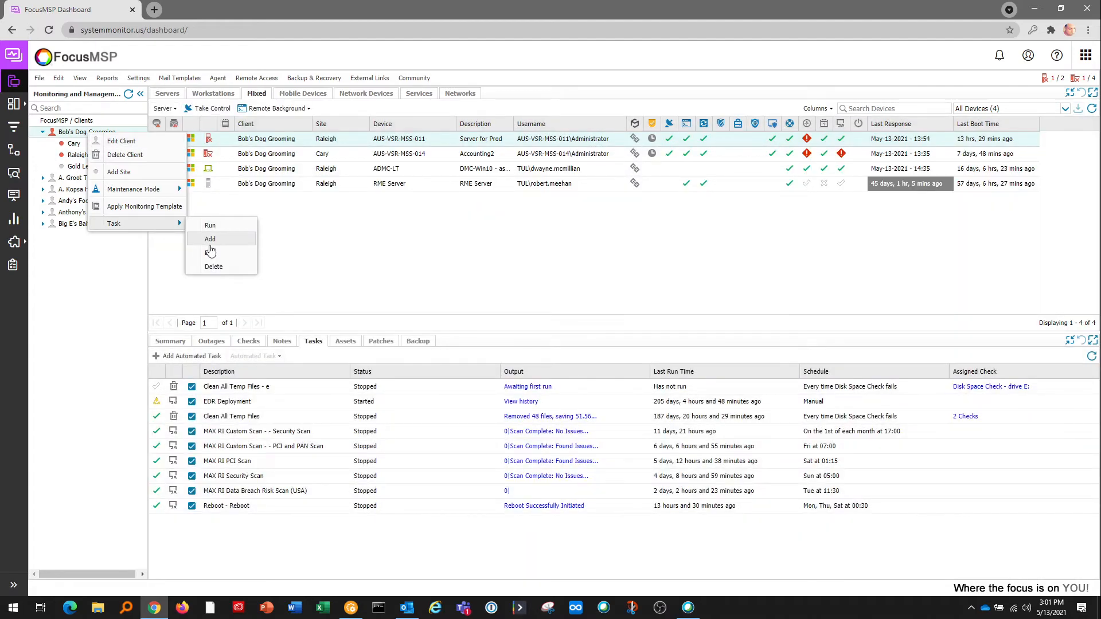
left_click(98, 252)
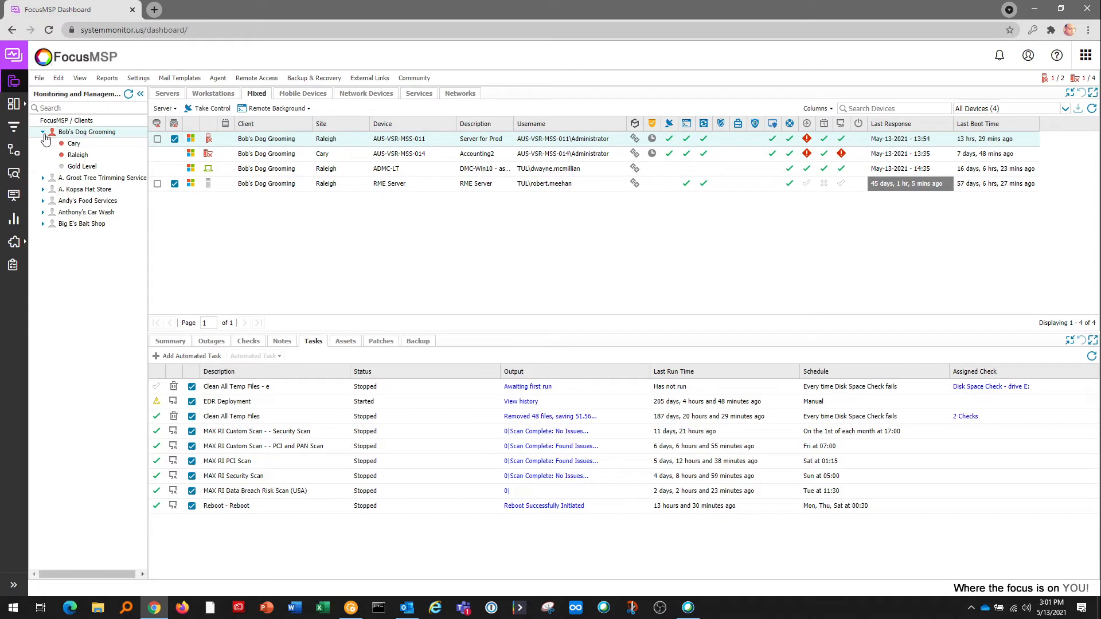
left_click(44, 134)
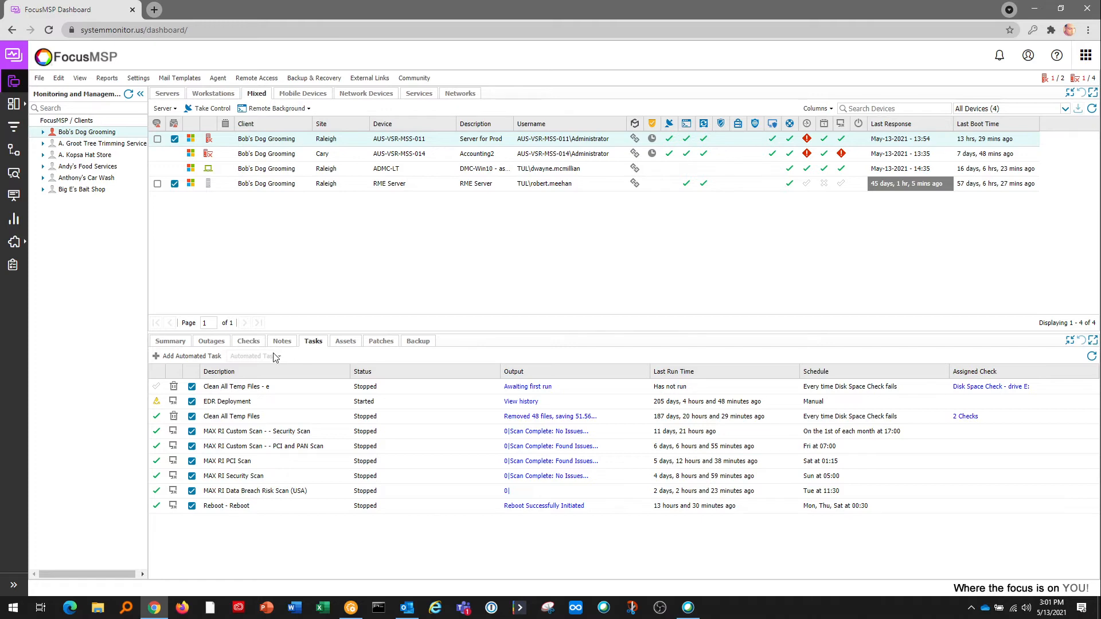
Open the Script Manager and start a new script set as a Windows automated task.
left_click(138, 78)
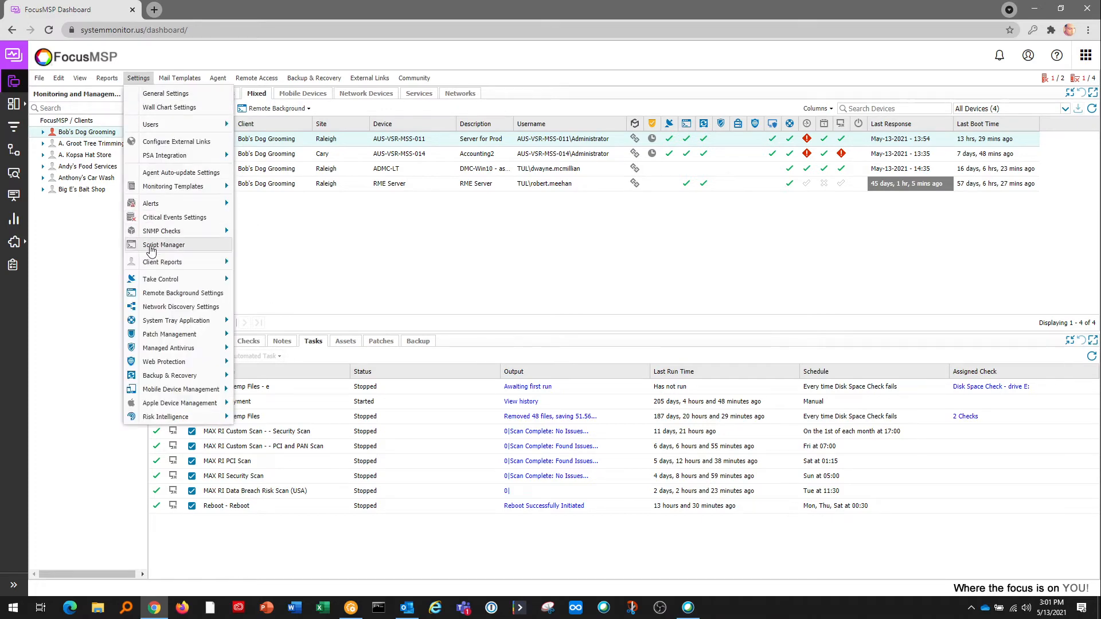
left_click(150, 248)
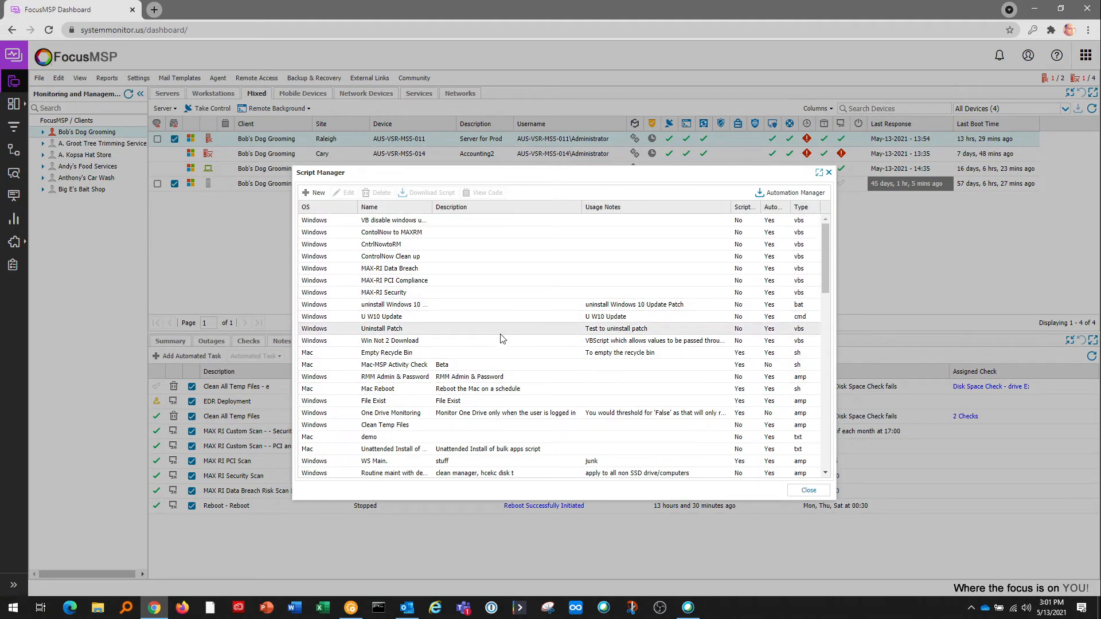
left_click(317, 193)
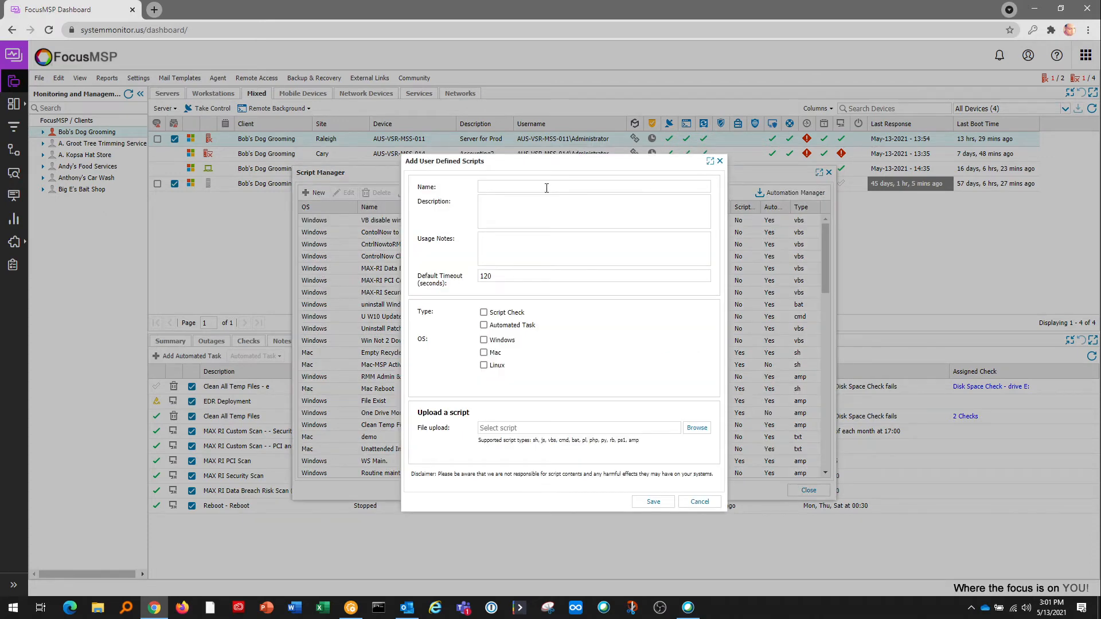
left_click(524, 210)
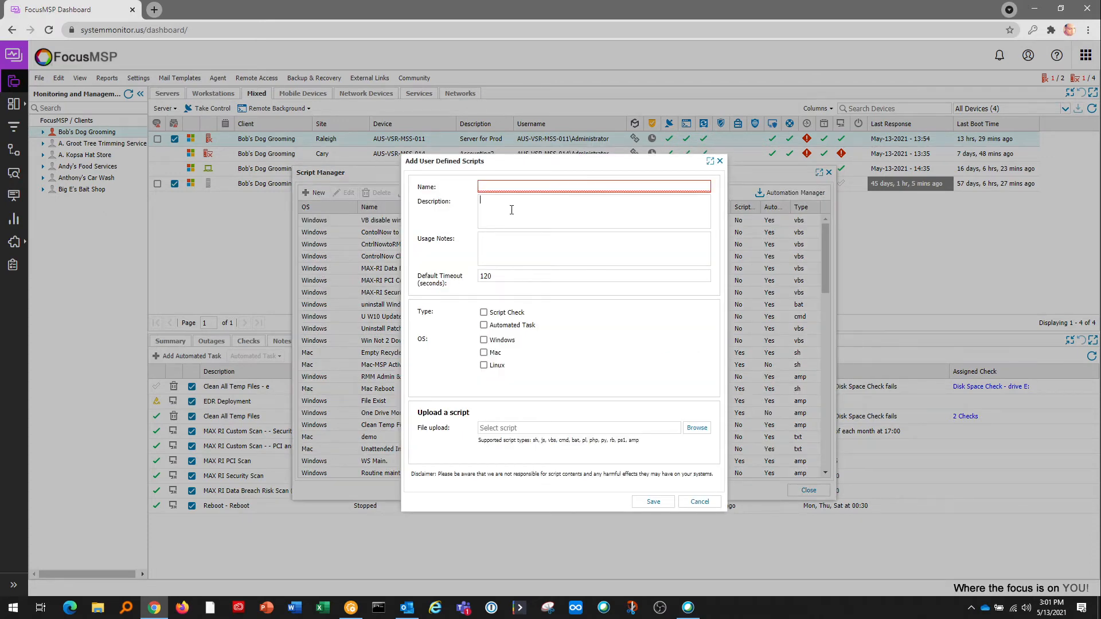
left_click(484, 325)
left_click(484, 341)
Review the supported script file types, discard the new script, and close Script Manager.
left_click_drag(533, 441, 610, 453)
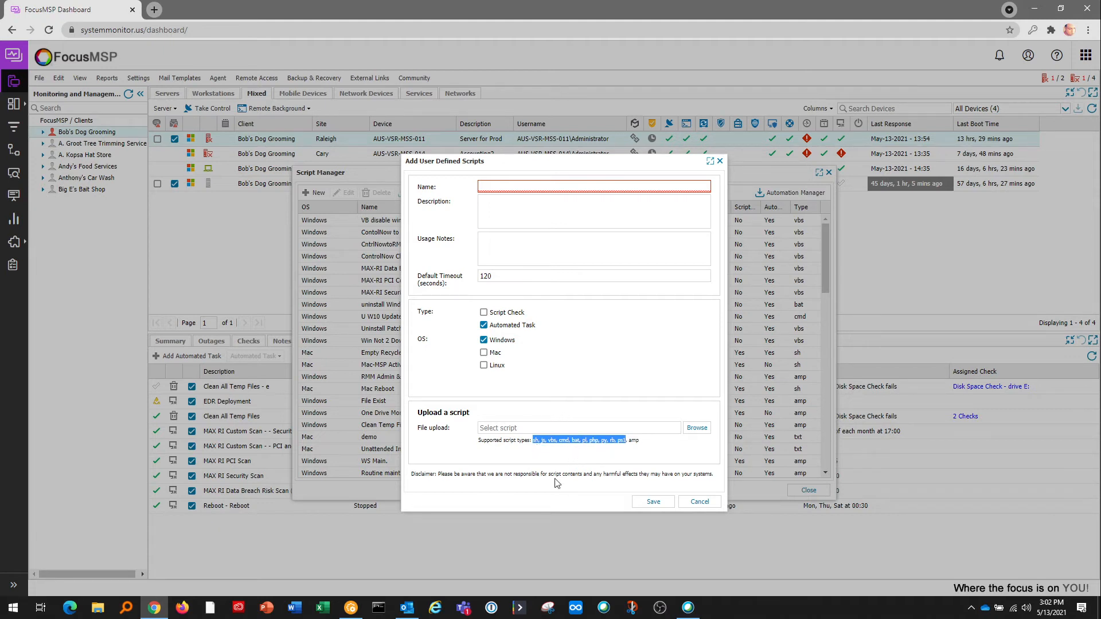
left_click(633, 442)
left_click(699, 501)
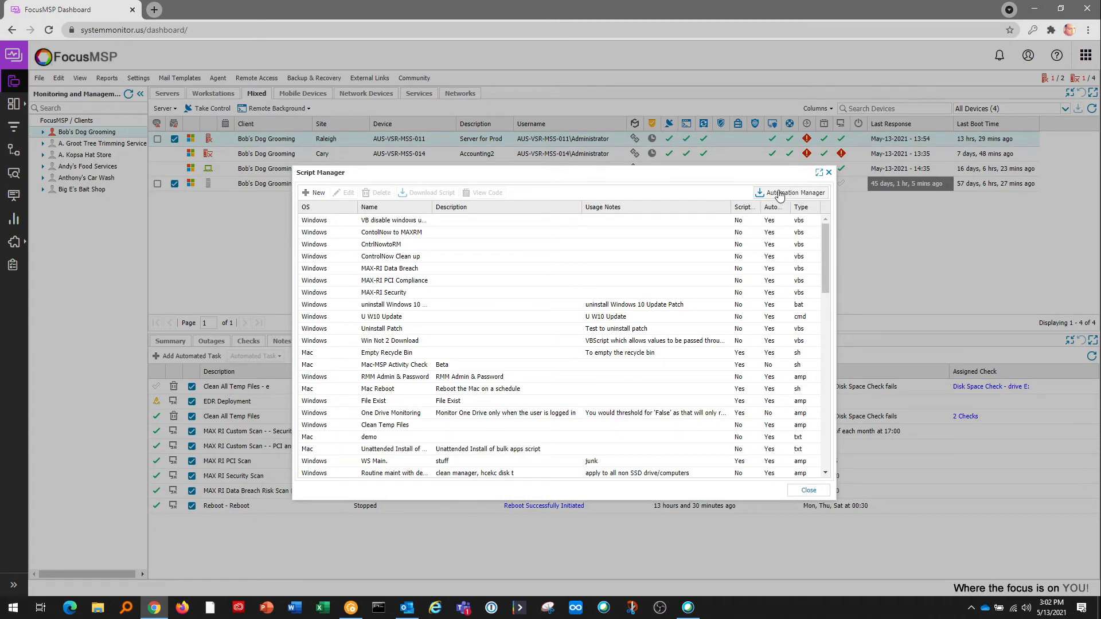
left_click(829, 175)
In the Software Install policy, clear the category search and expand Control Flow and Active Directory Users and Computers.
left_click(351, 607)
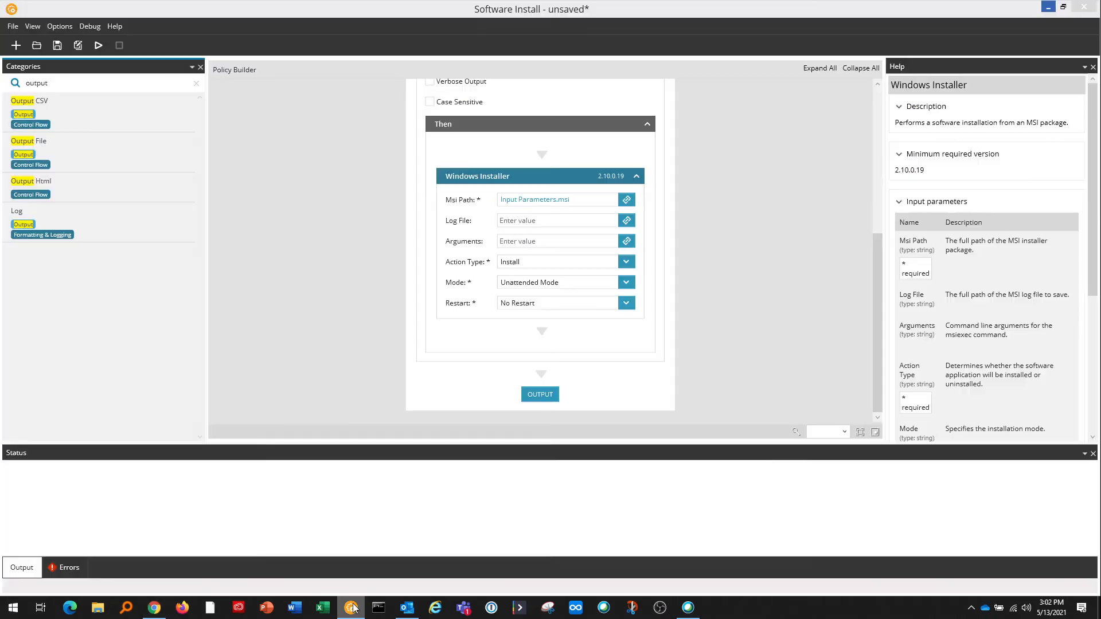
scroll(476, 344, "up", 3)
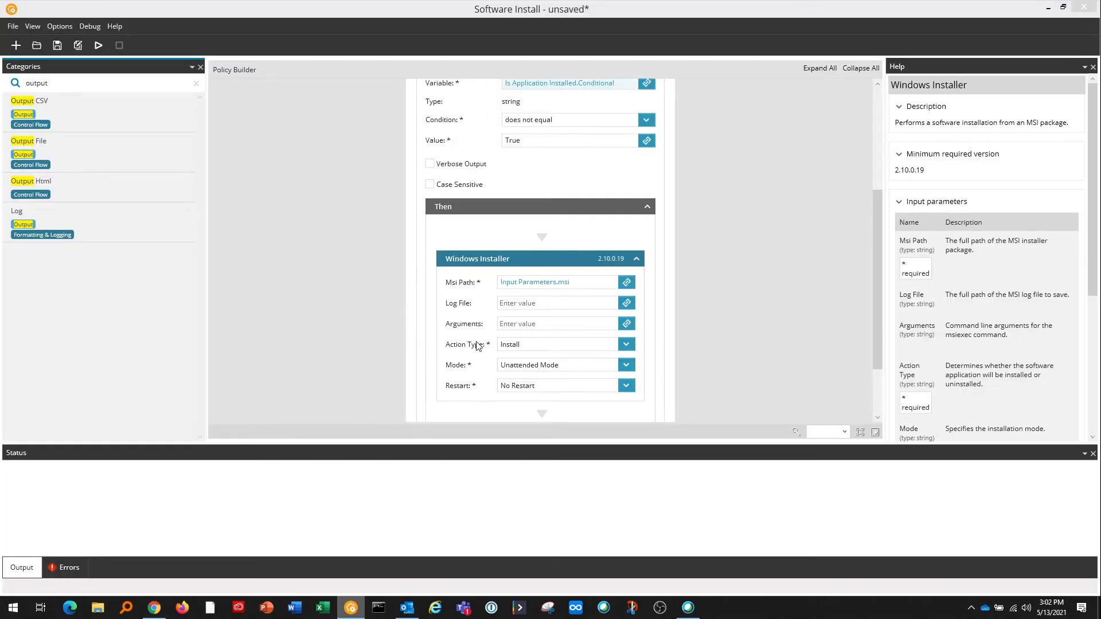
scroll(476, 344, "up", 4)
scroll(477, 344, "up", 3)
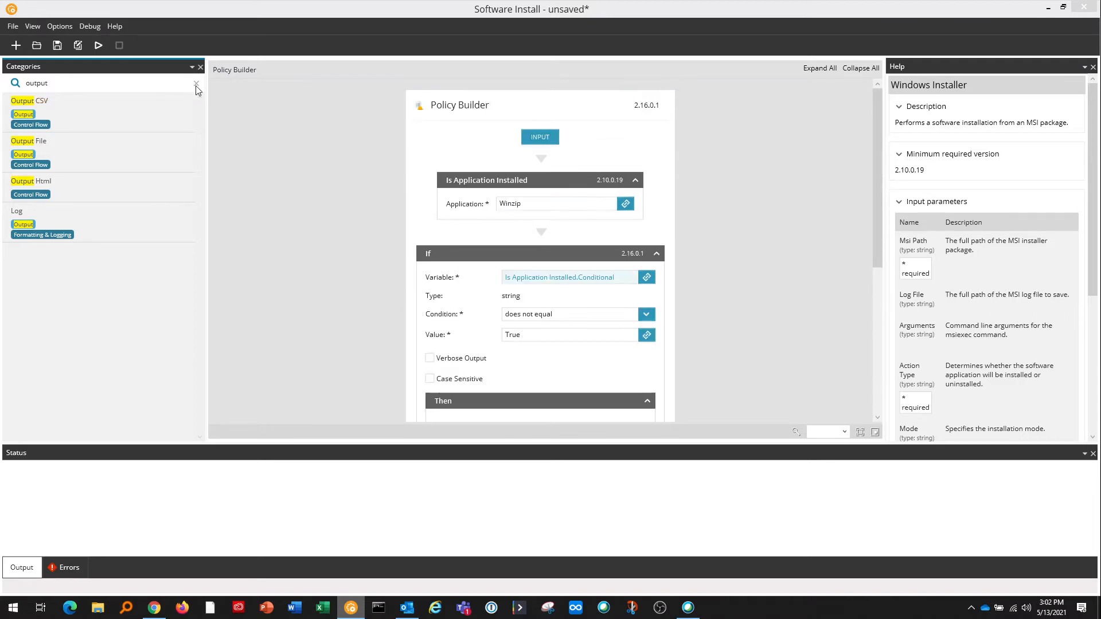
left_click(196, 84)
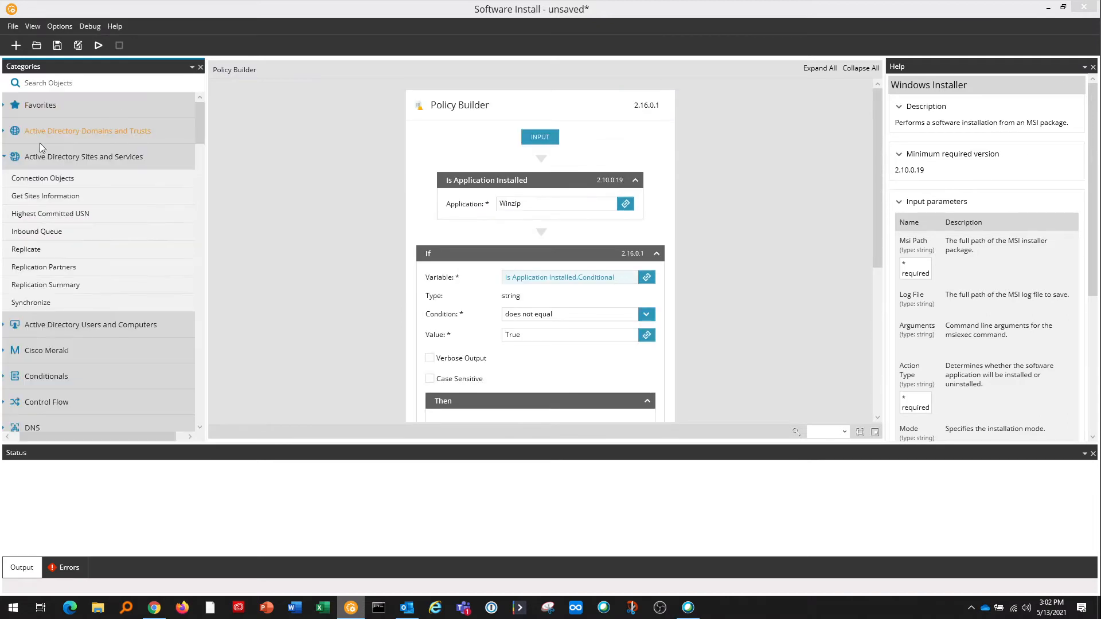
left_click_drag(51, 436, 42, 436)
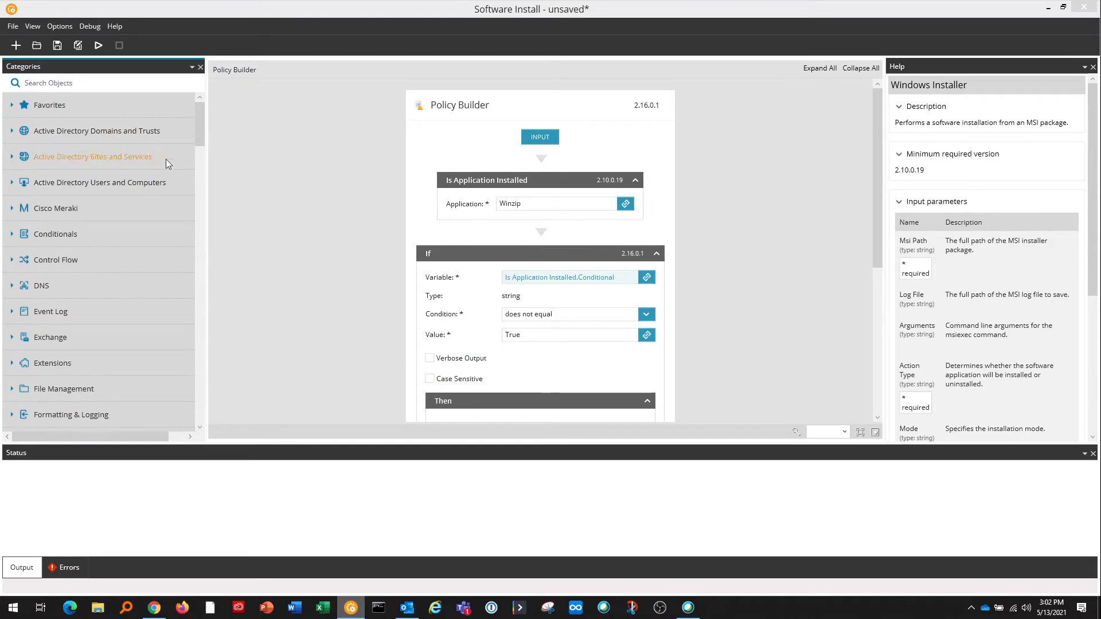
left_click_drag(201, 118, 200, 136)
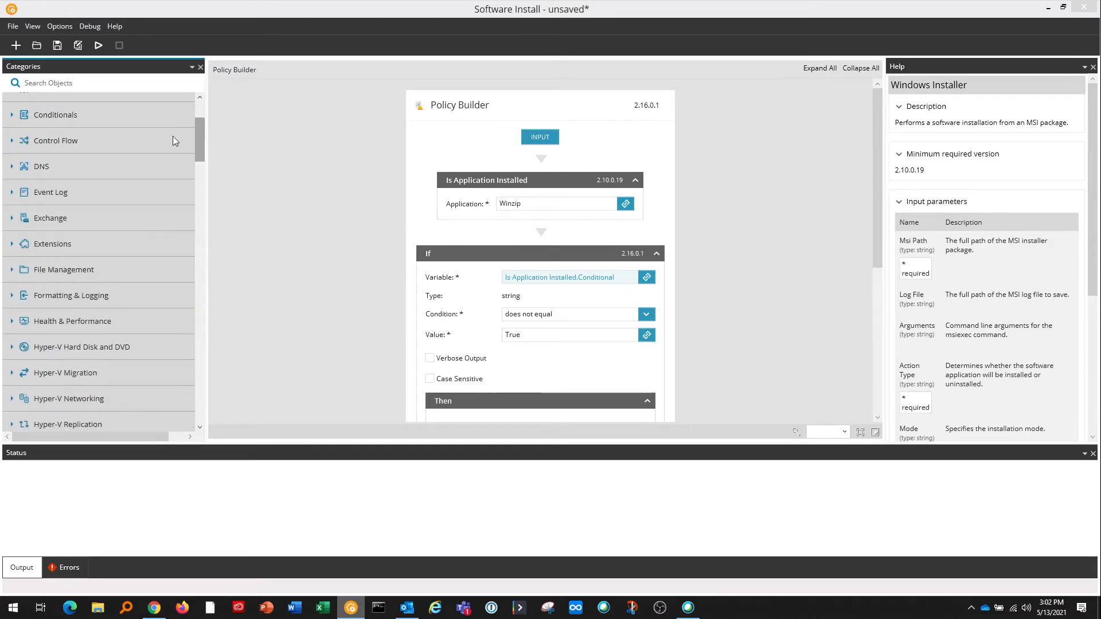
left_click(9, 151)
scroll(13, 151, "up", 1)
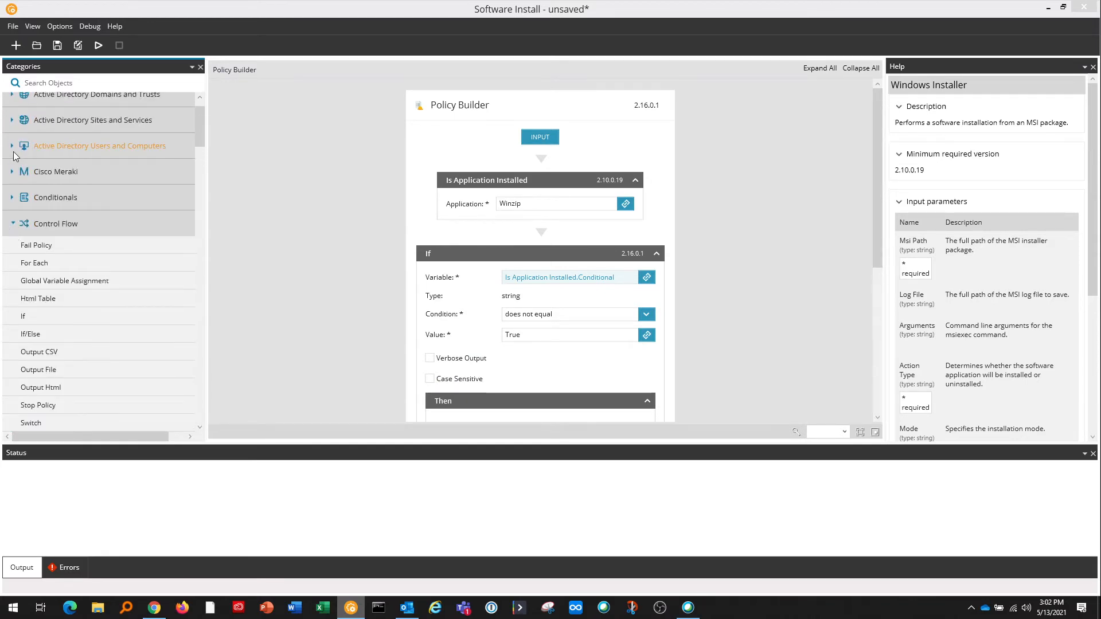
left_click(12, 146)
Expand the Hyper-V categories and scroll through the rest of the category list.
scroll(35, 189, "down", 10)
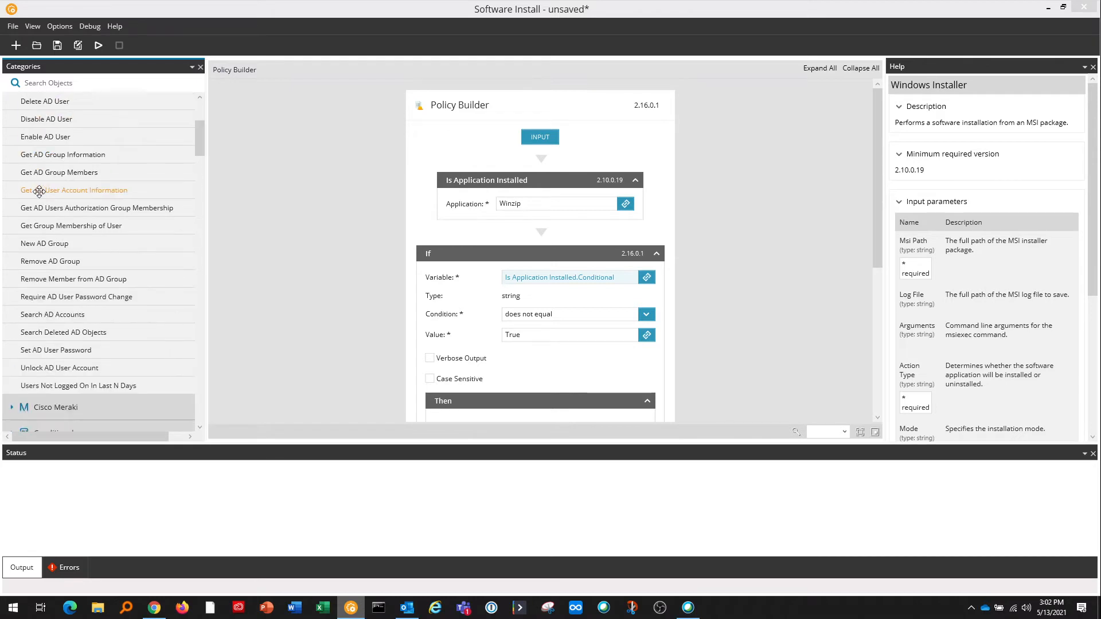
scroll(52, 212, "down", 10)
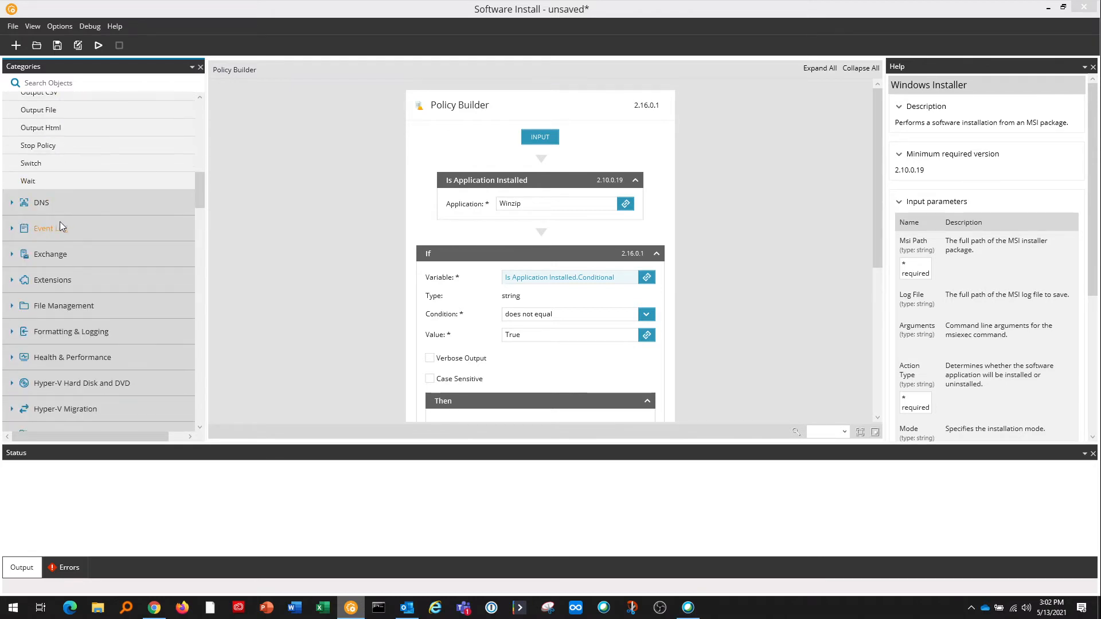
scroll(17, 264, "down", 7)
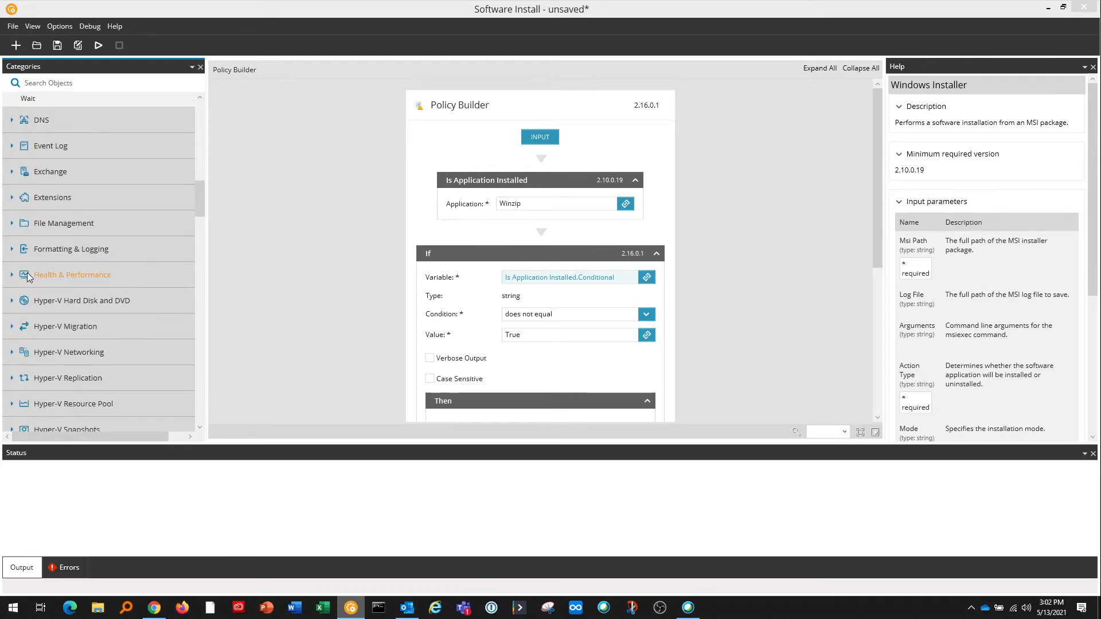
left_click(14, 319)
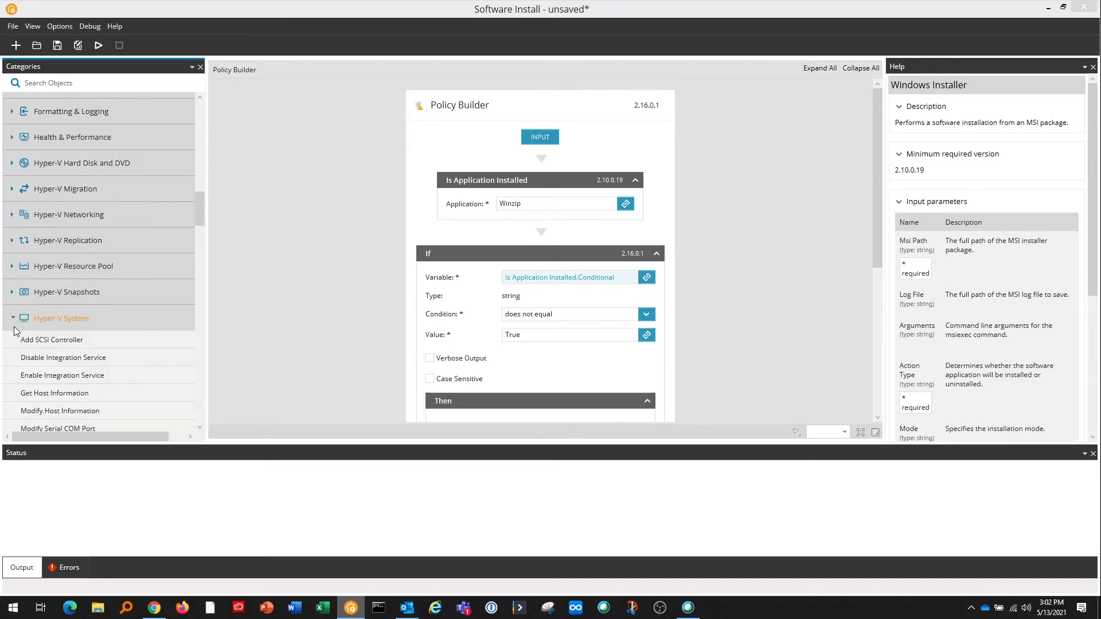
left_click(17, 294)
scroll(44, 235, "down", 15)
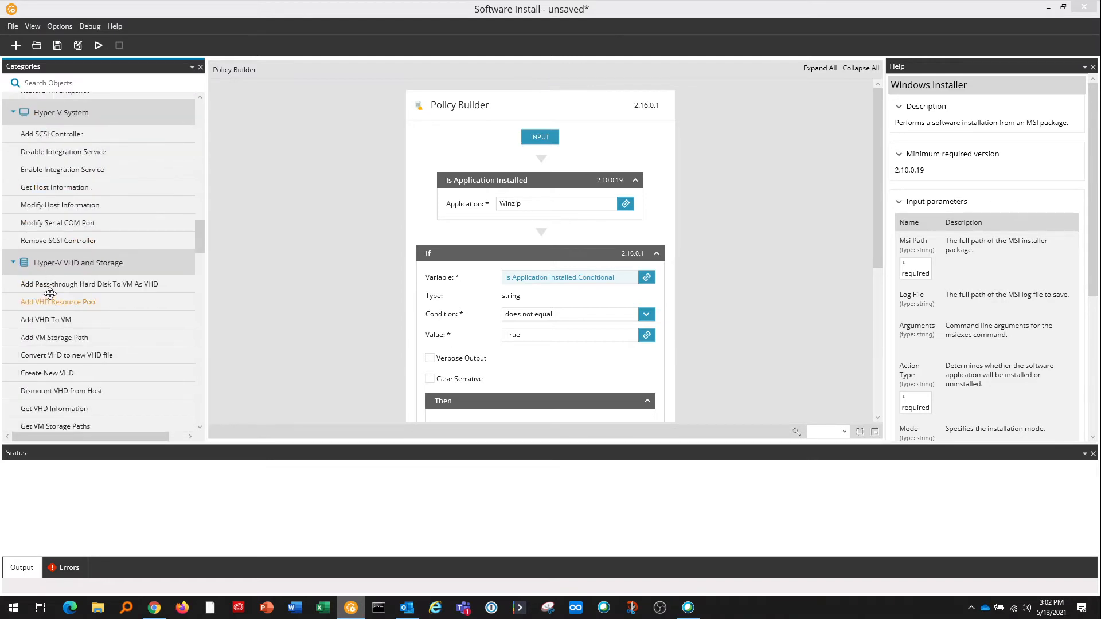
scroll(62, 291, "down", 16)
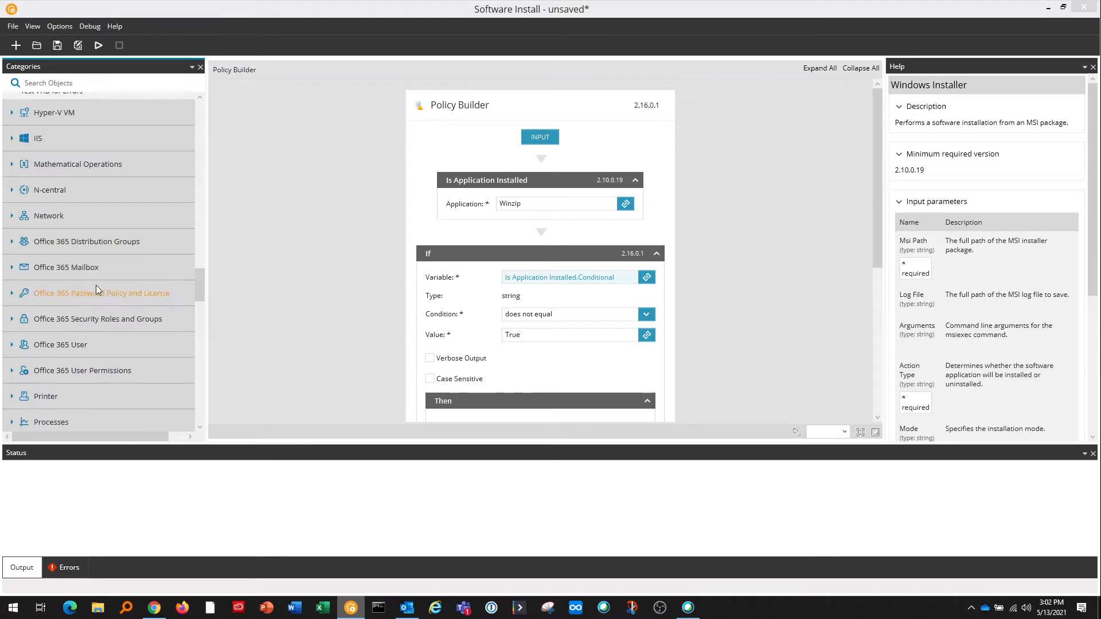
scroll(91, 298, "down", 10)
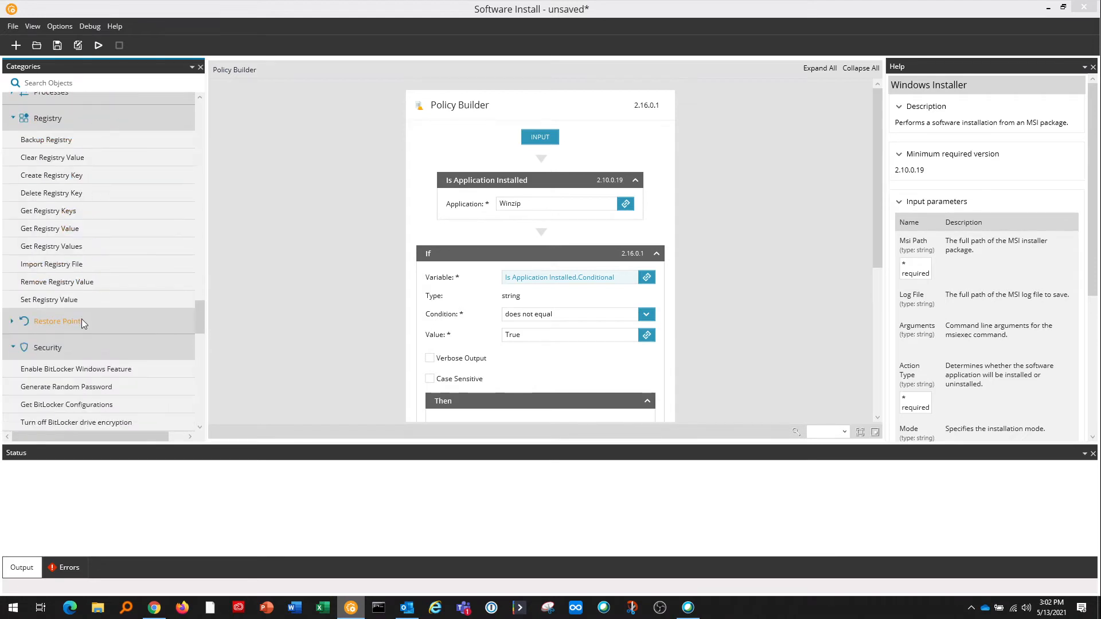
scroll(63, 330, "down", 8)
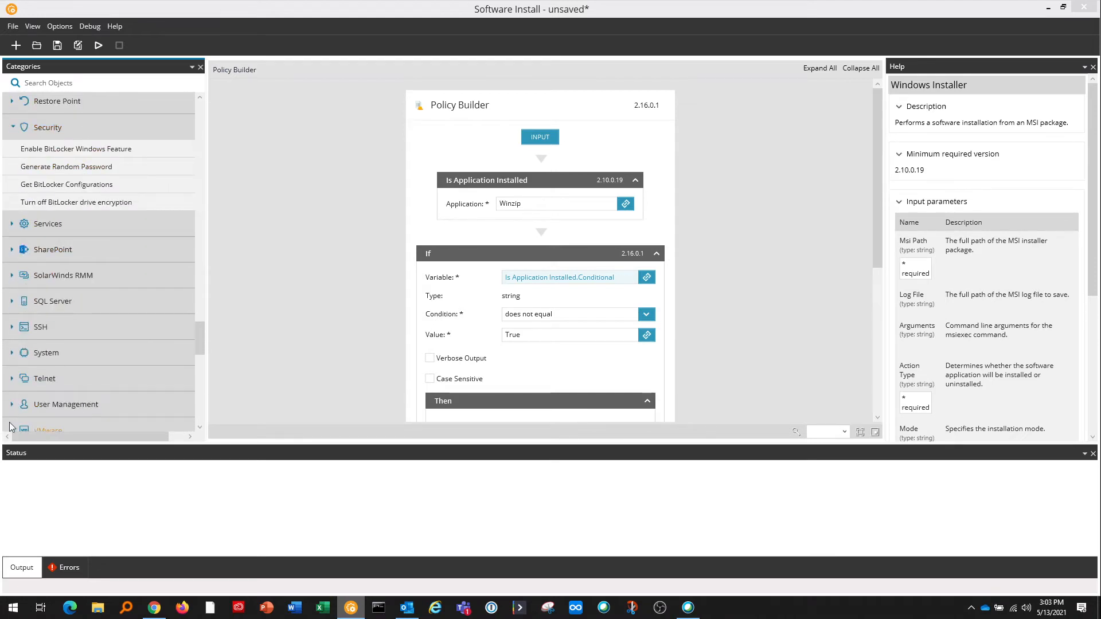
scroll(27, 395, "down", 1)
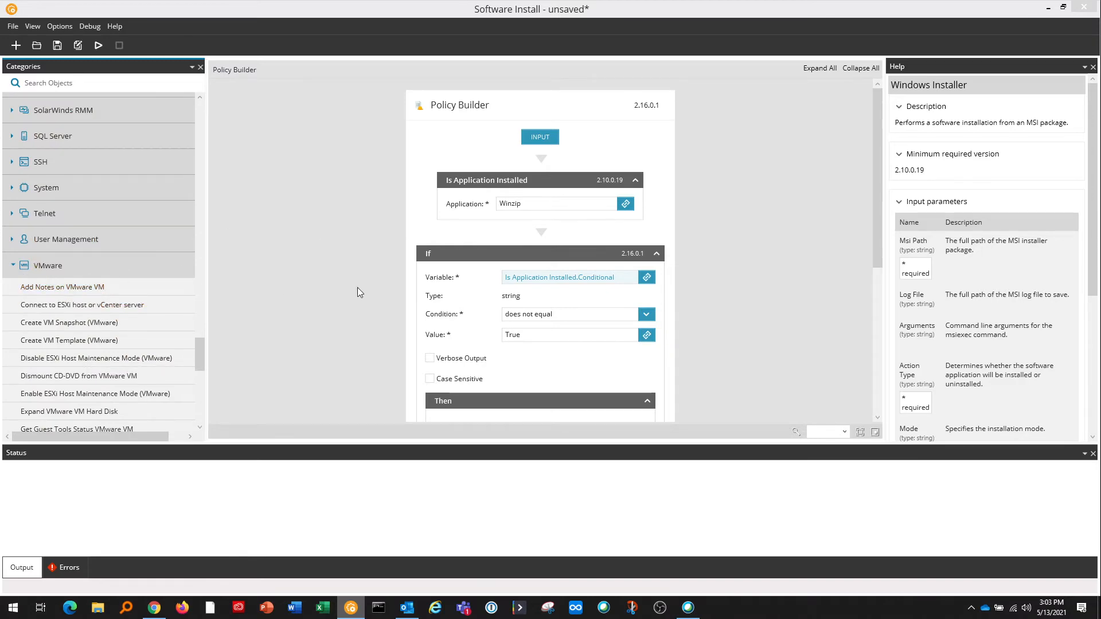
left_click_drag(199, 351, 280, 119)
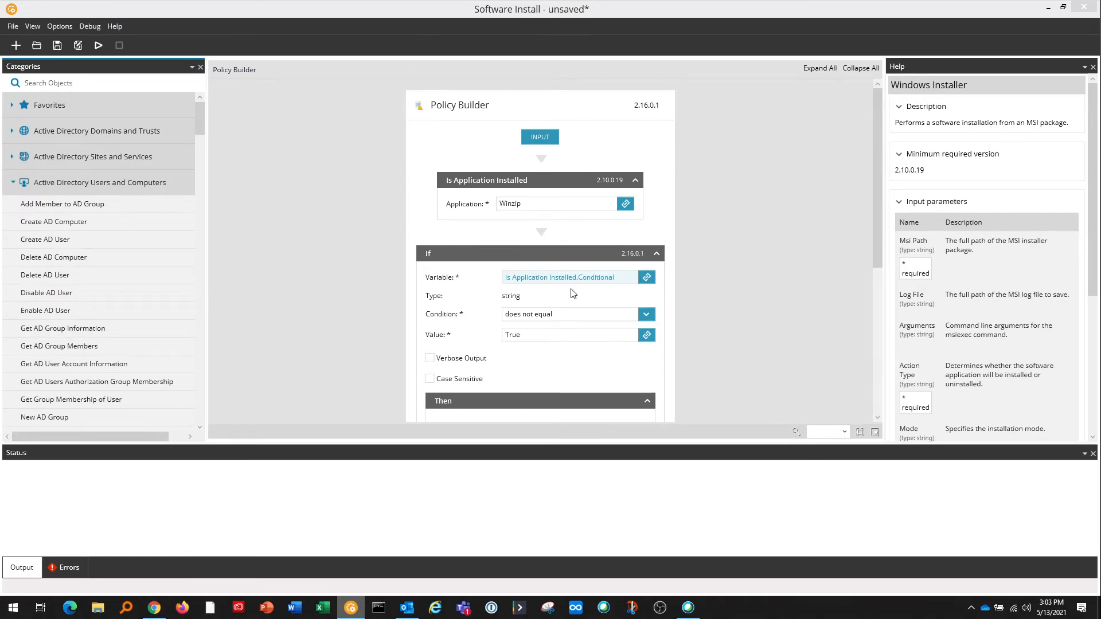
Scroll through the Software Install policy's steps and show help for the Is Application Installed block.
scroll(571, 295, "down", 3)
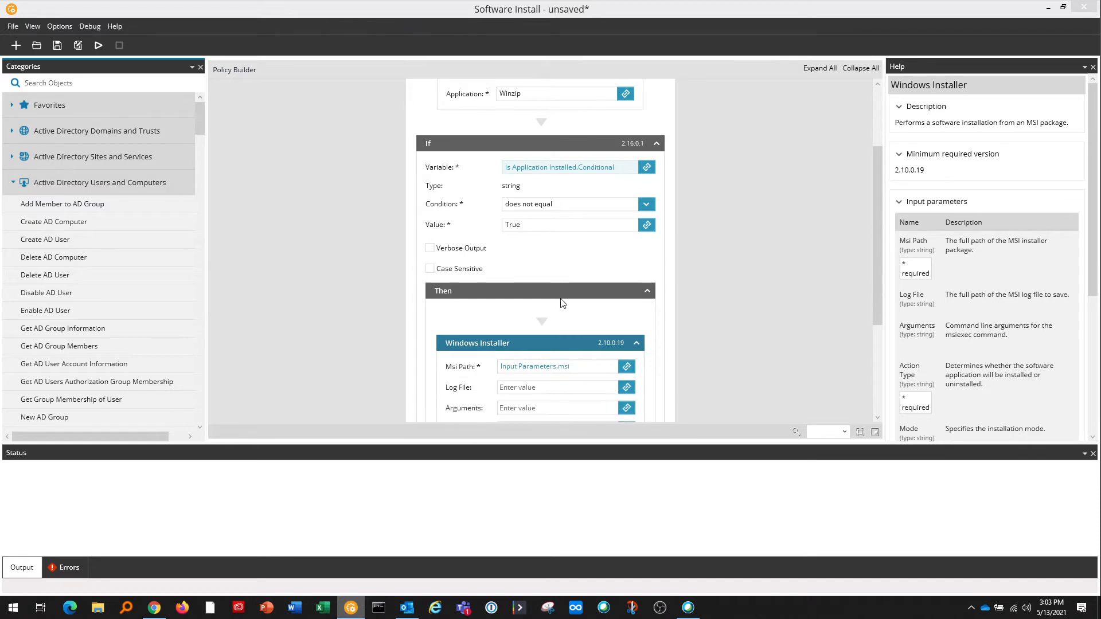
scroll(565, 297, "down", 2)
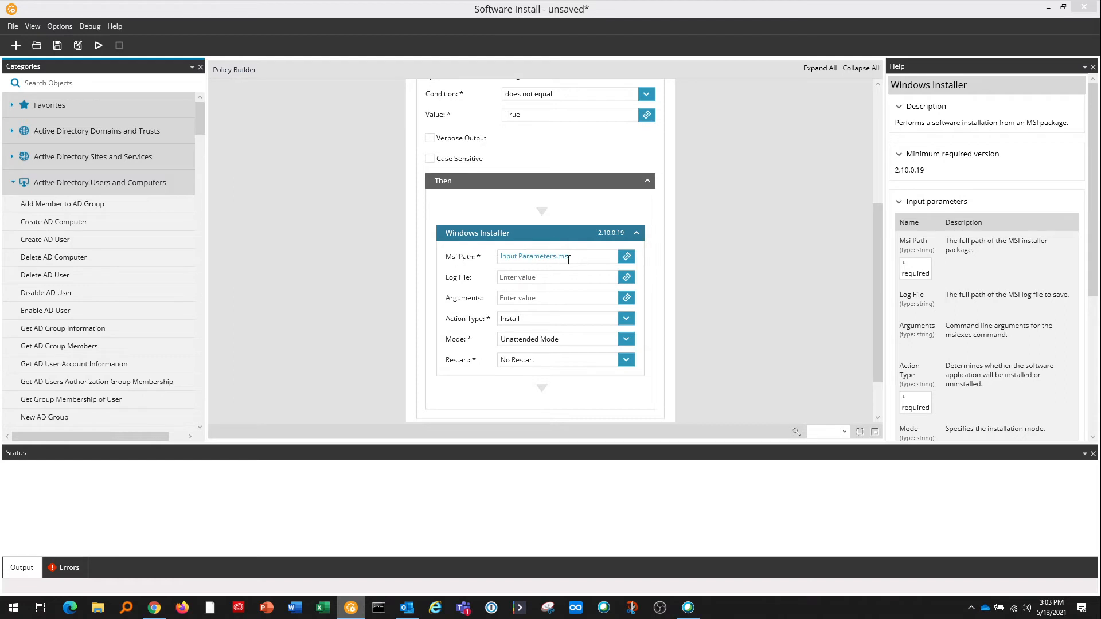
scroll(579, 281, "up", 3)
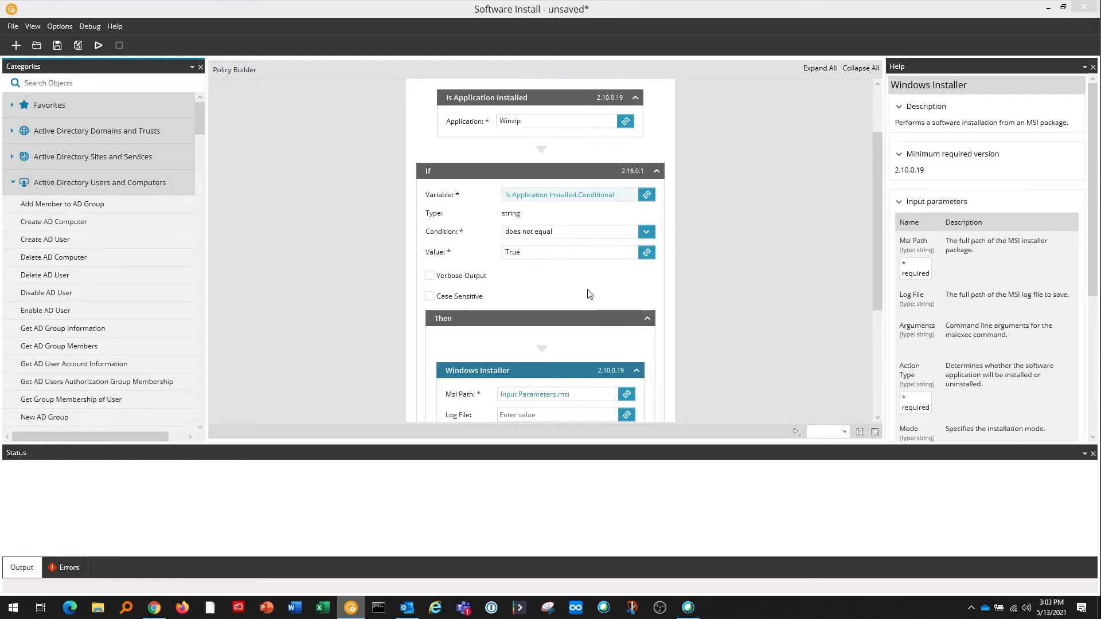
scroll(583, 298, "down", 2)
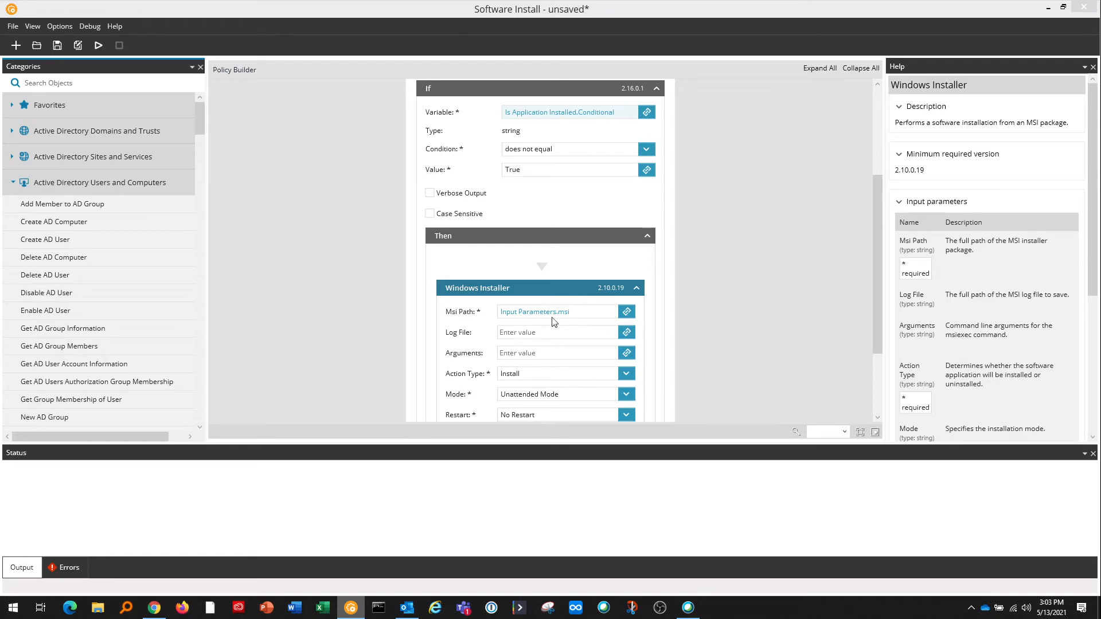
scroll(471, 331, "up", 2)
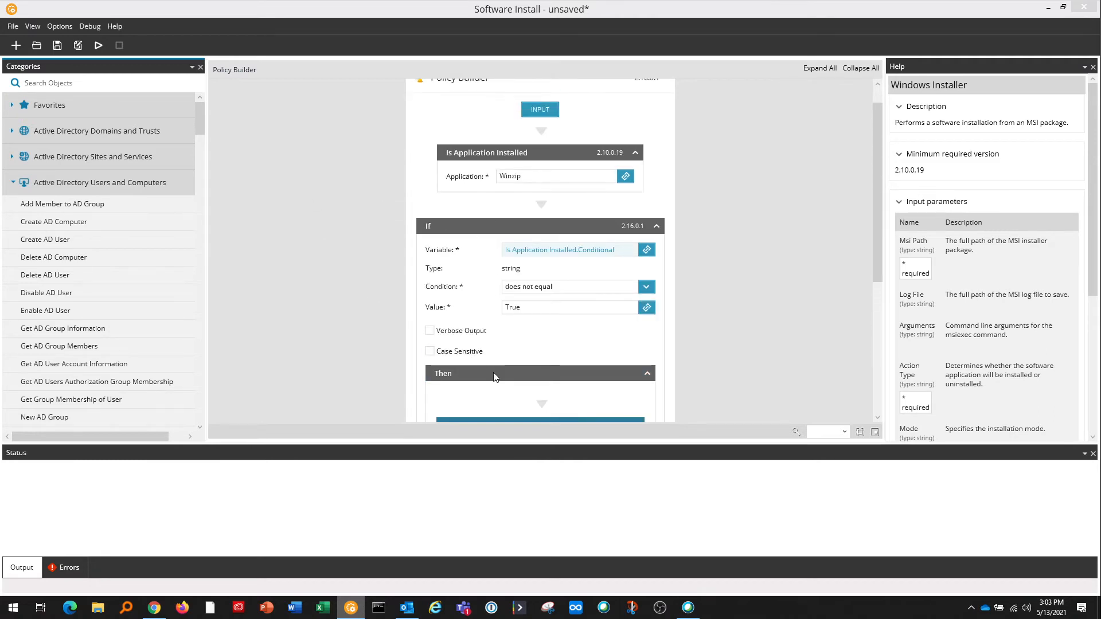
scroll(490, 344, "up", 1)
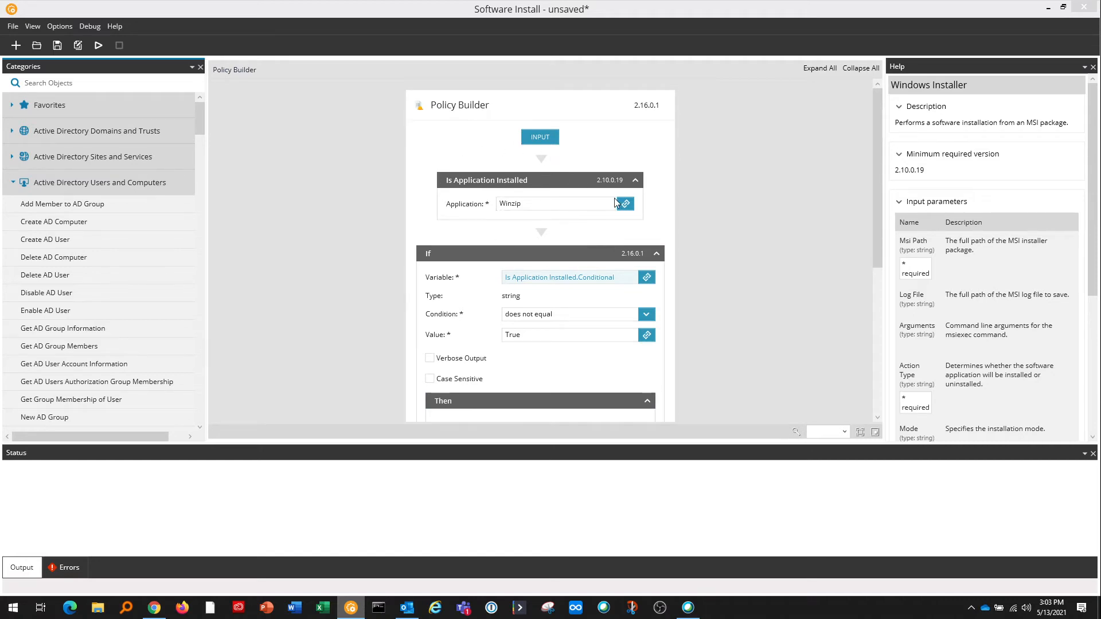
left_click(566, 198)
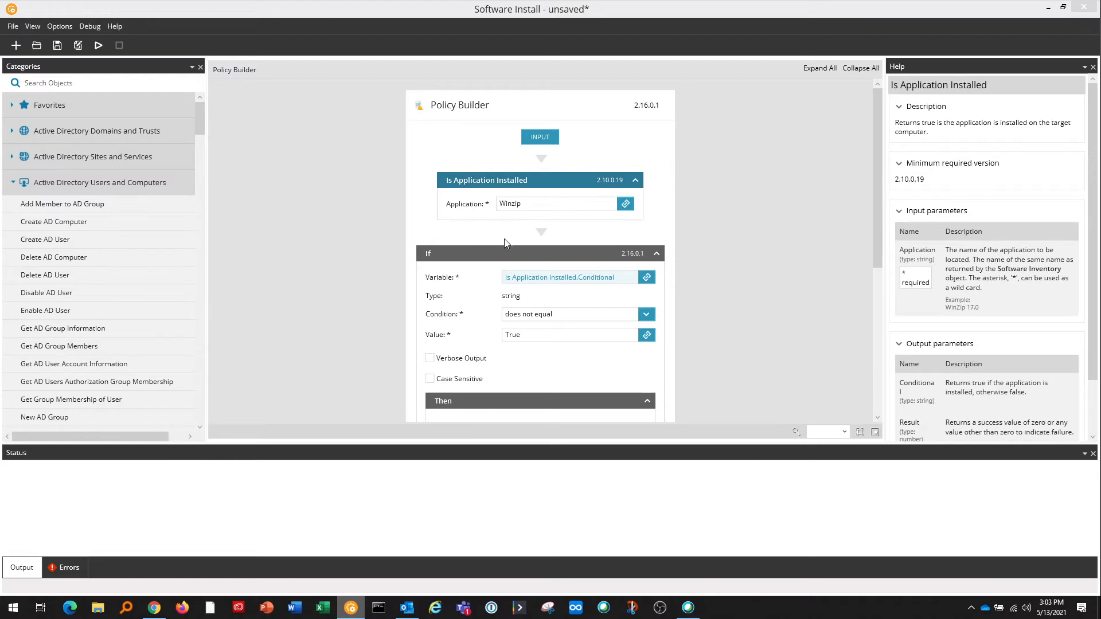
Review the If step's condition types, keeping 'does not equal'.
scroll(504, 243, "down", 1)
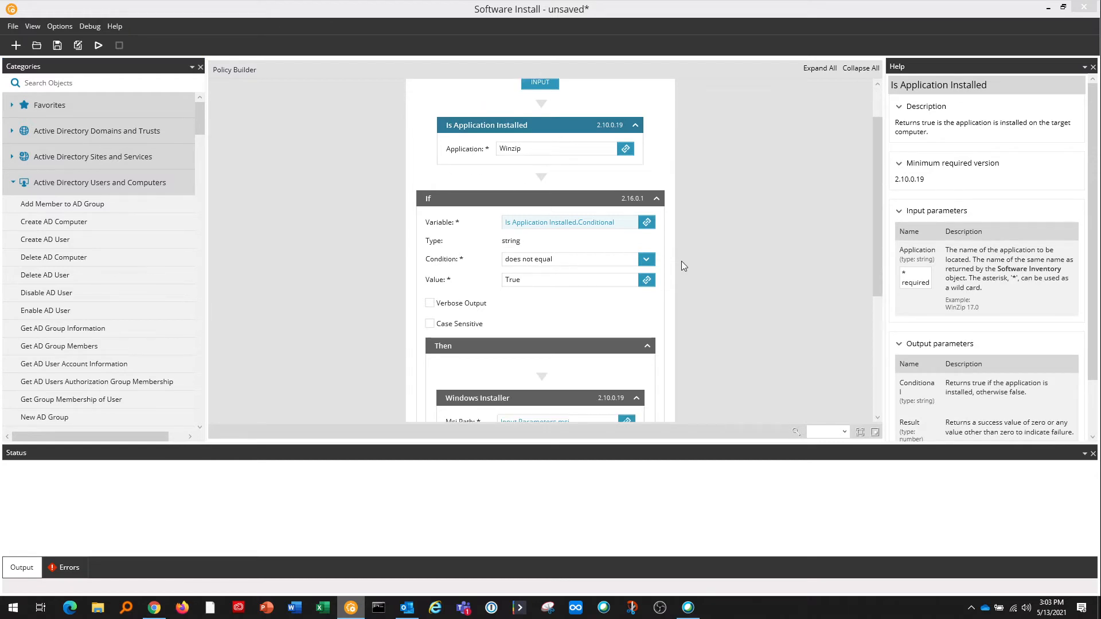
left_click(646, 259)
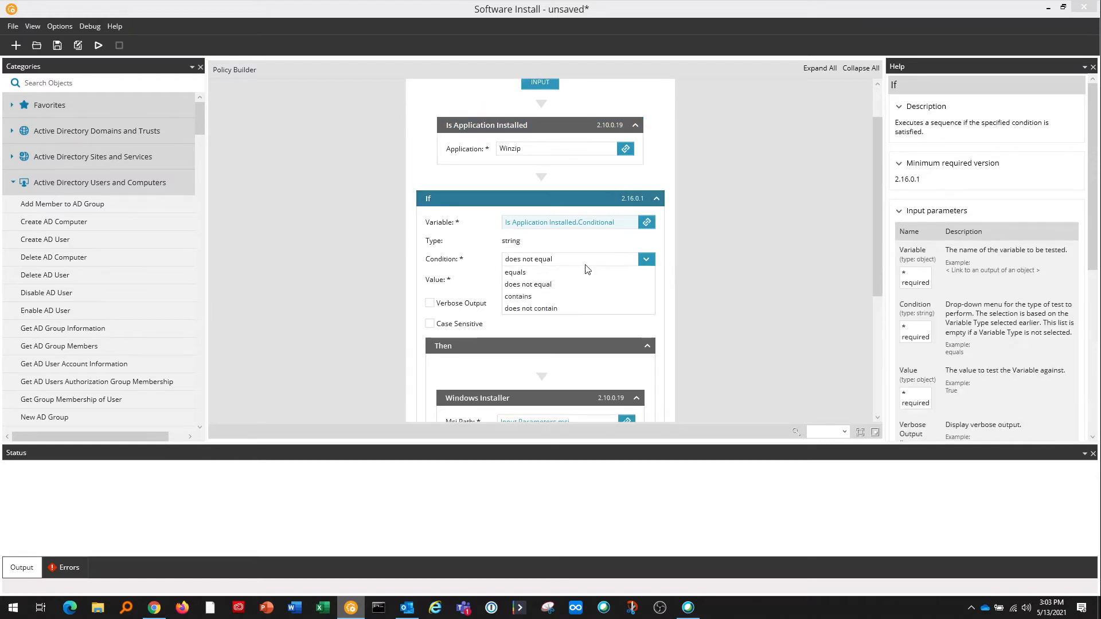
left_click(538, 286)
scroll(503, 283, "down", 2)
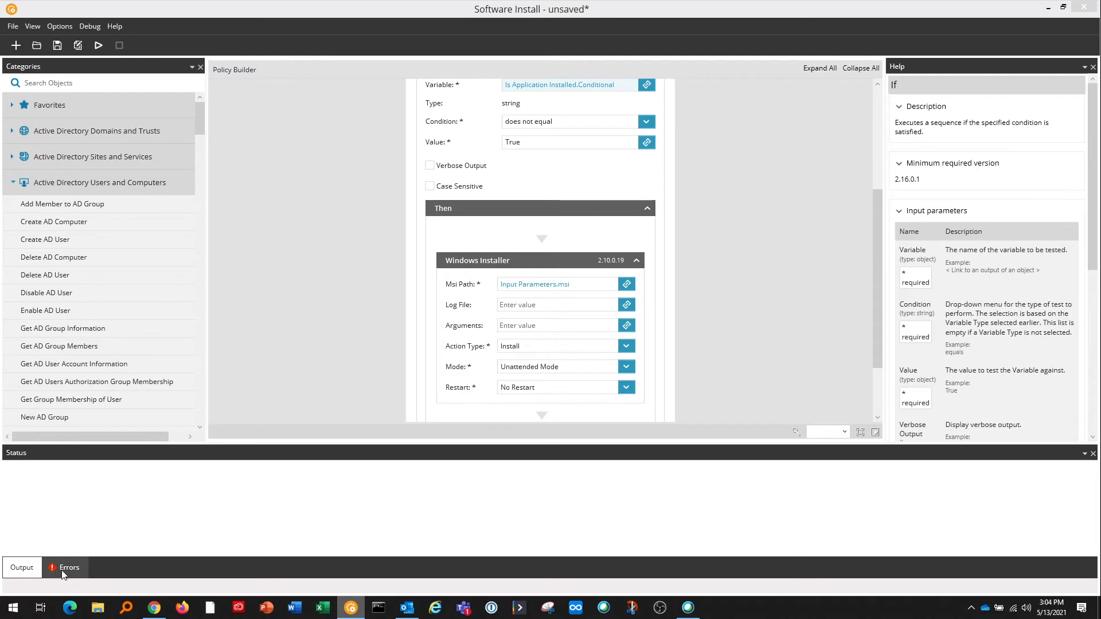
Run the policy with the msi start parameter set to c:\tmp\winzip.msi.
left_click(99, 46)
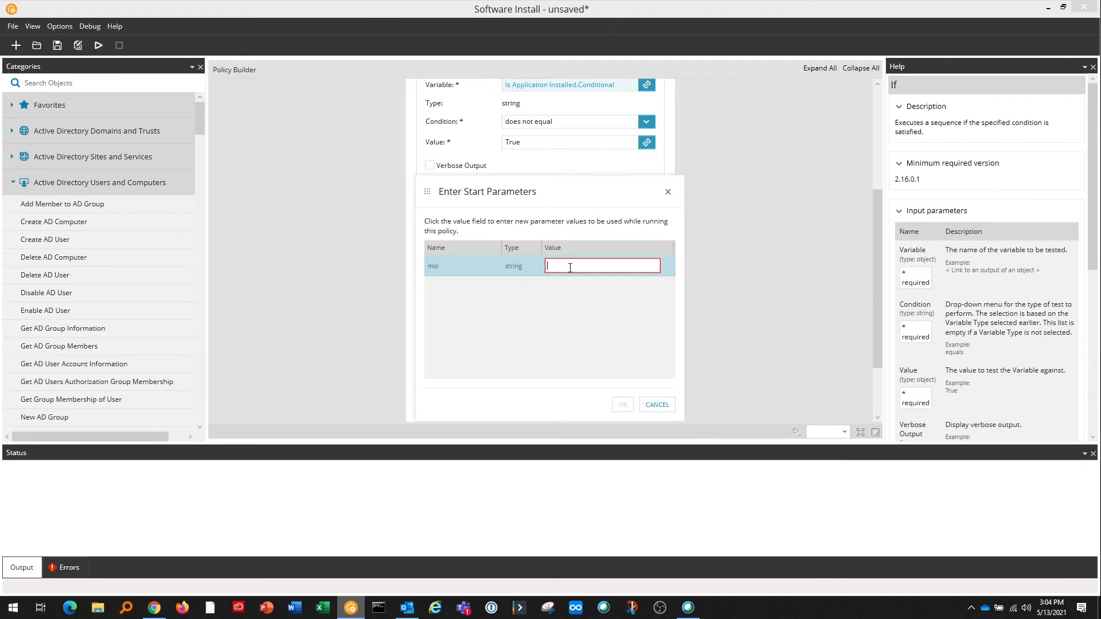
type("c:\\tmp\\winzip.msi")
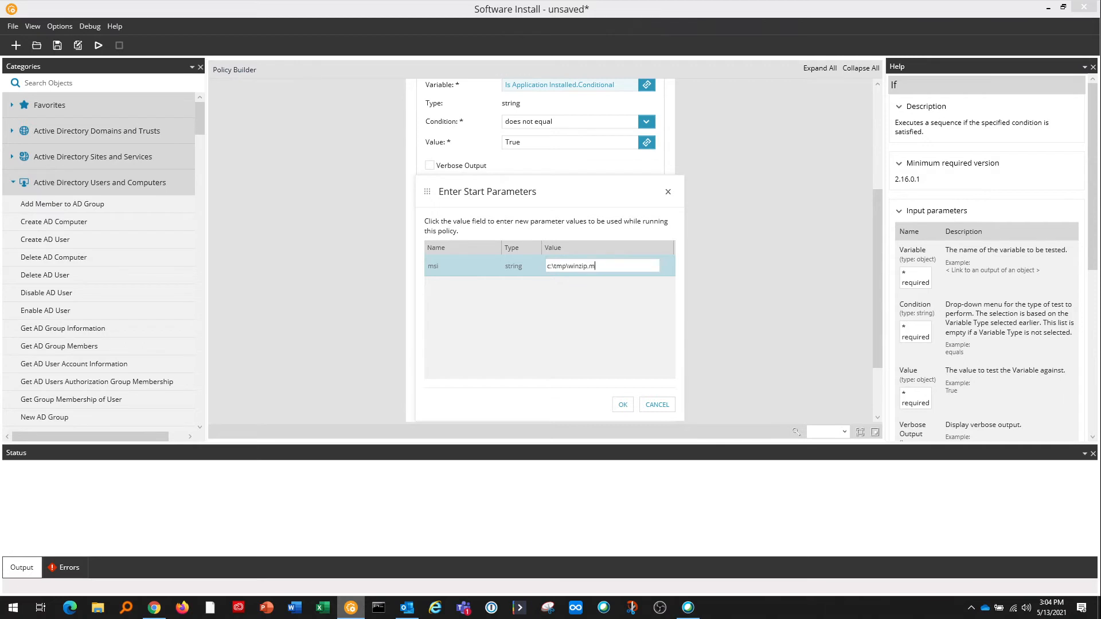
left_click(623, 404)
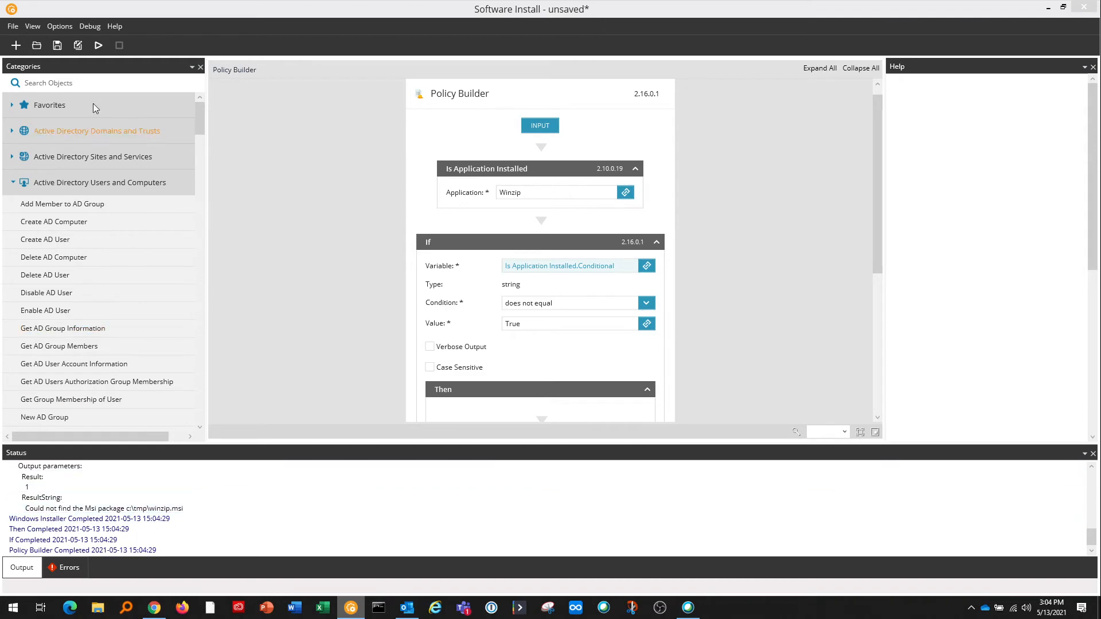
Minimize Automation Manager, glance at FocusMSP's Script Manager list, then open a new browser tab.
left_click(1048, 8)
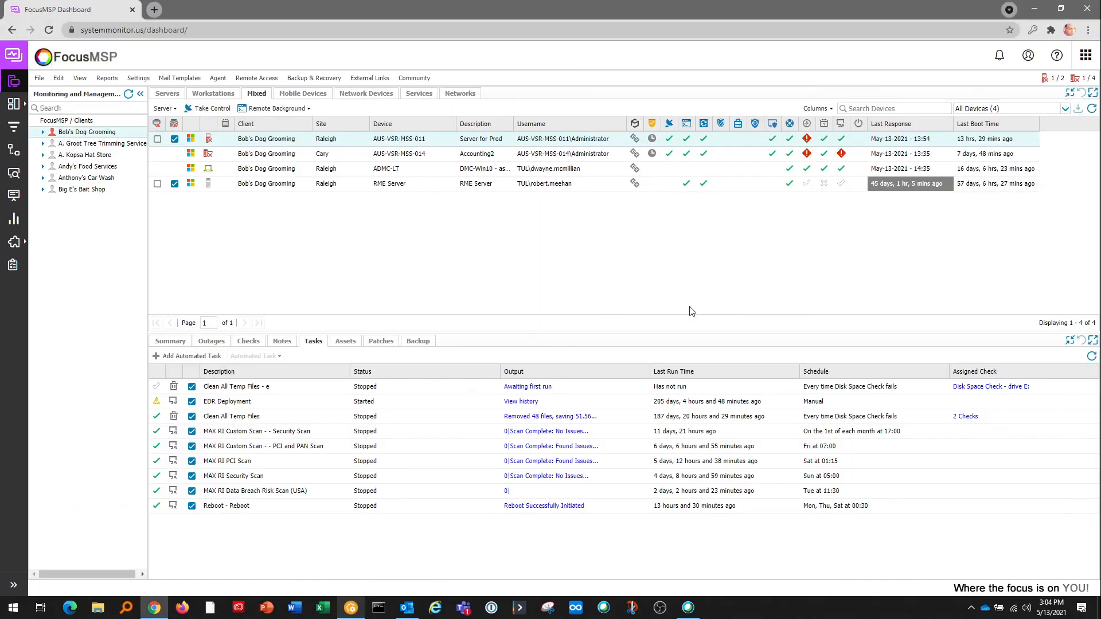
left_click(138, 78)
left_click(163, 244)
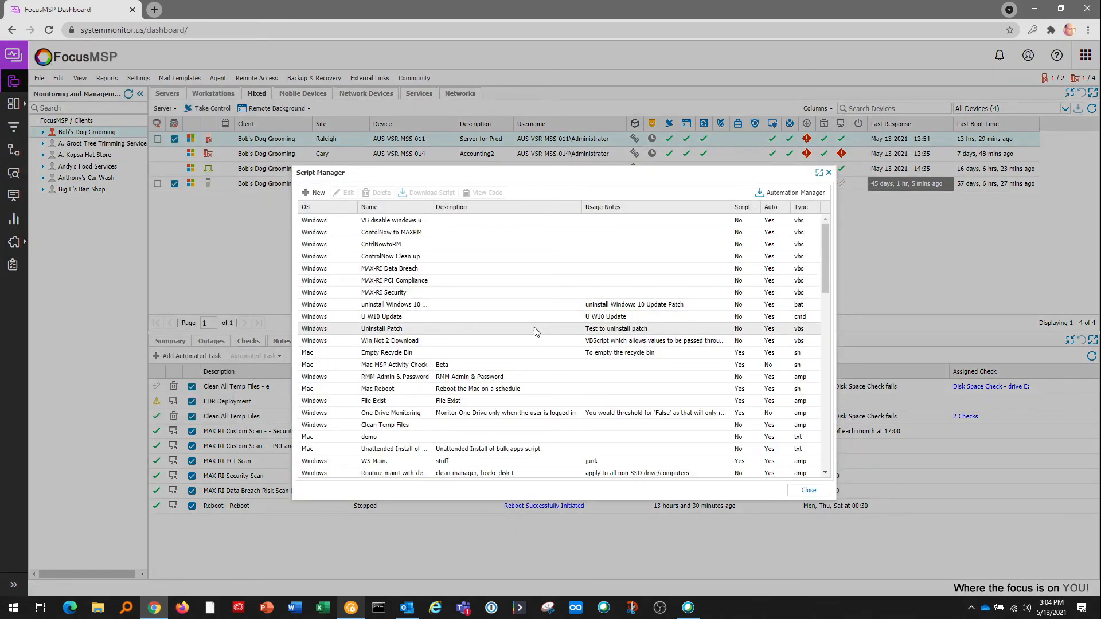
left_click(829, 173)
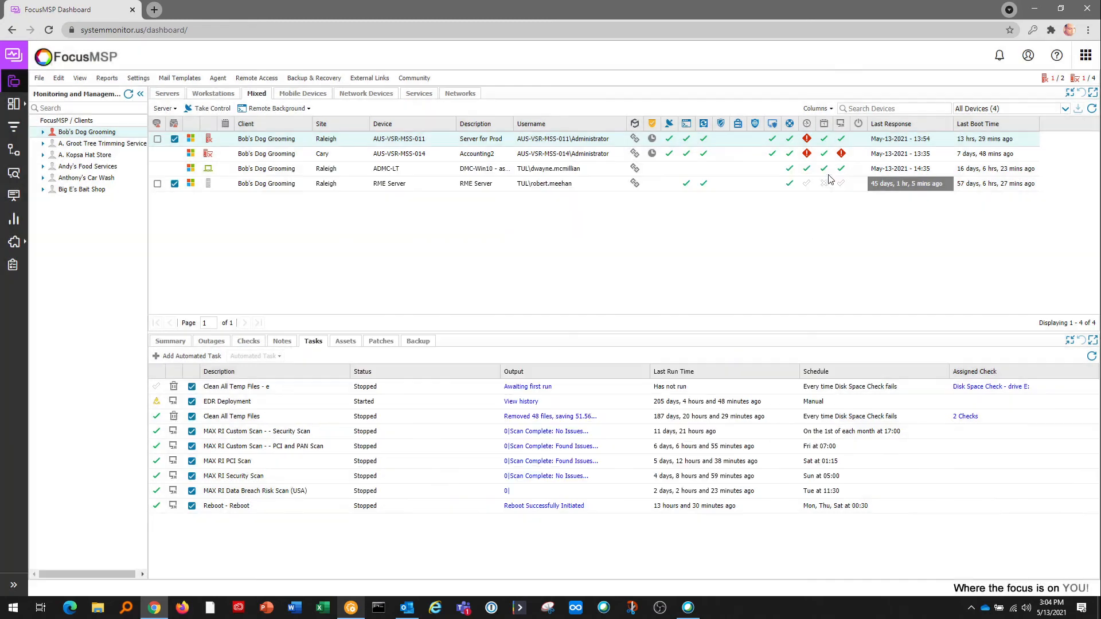
left_click(155, 10)
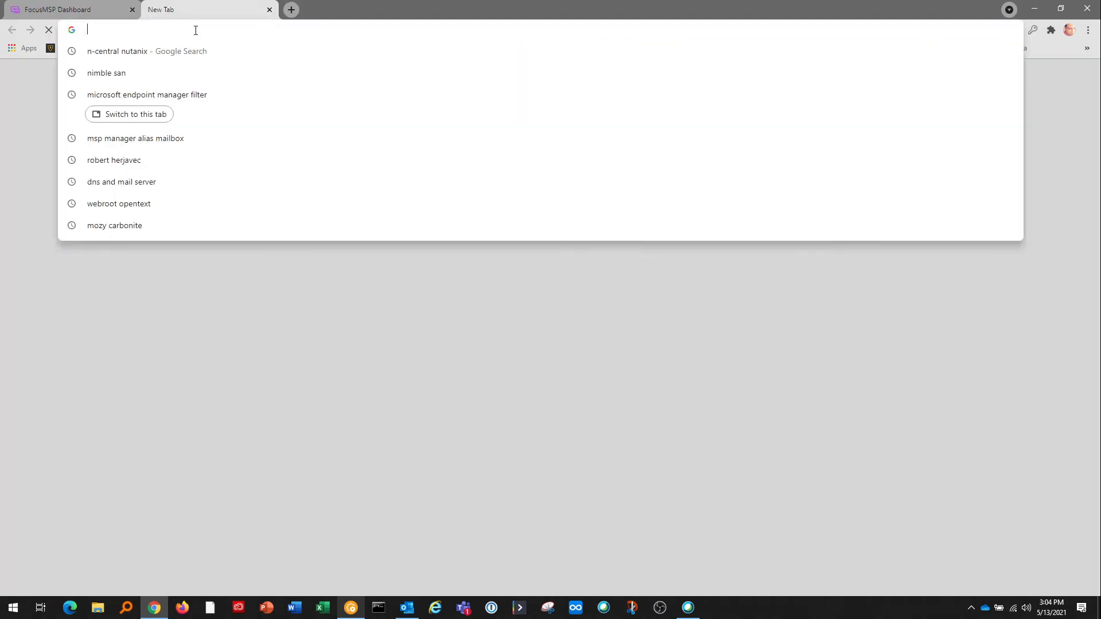
Go to the n-able cookbook page and scroll through its results.
type("n-able")
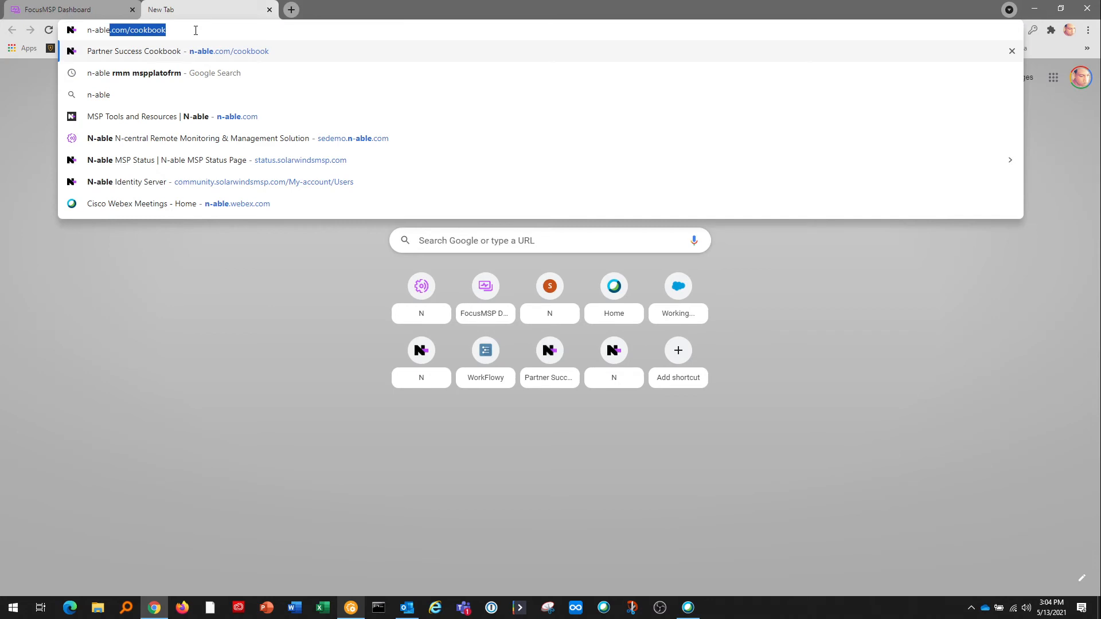
key("Return")
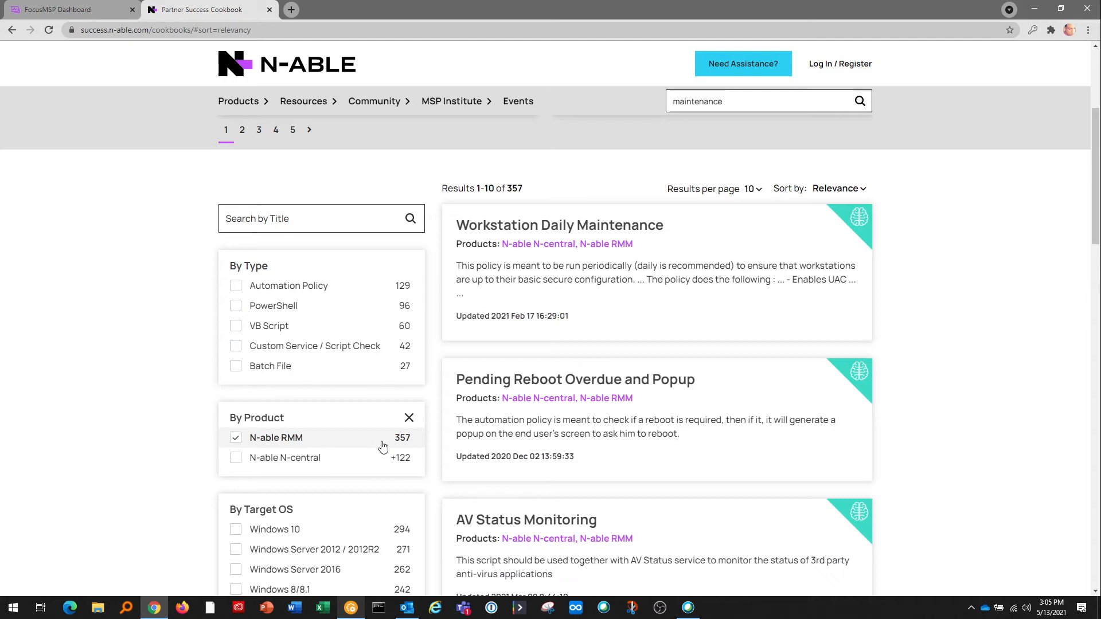
scroll(524, 358, "down", 5)
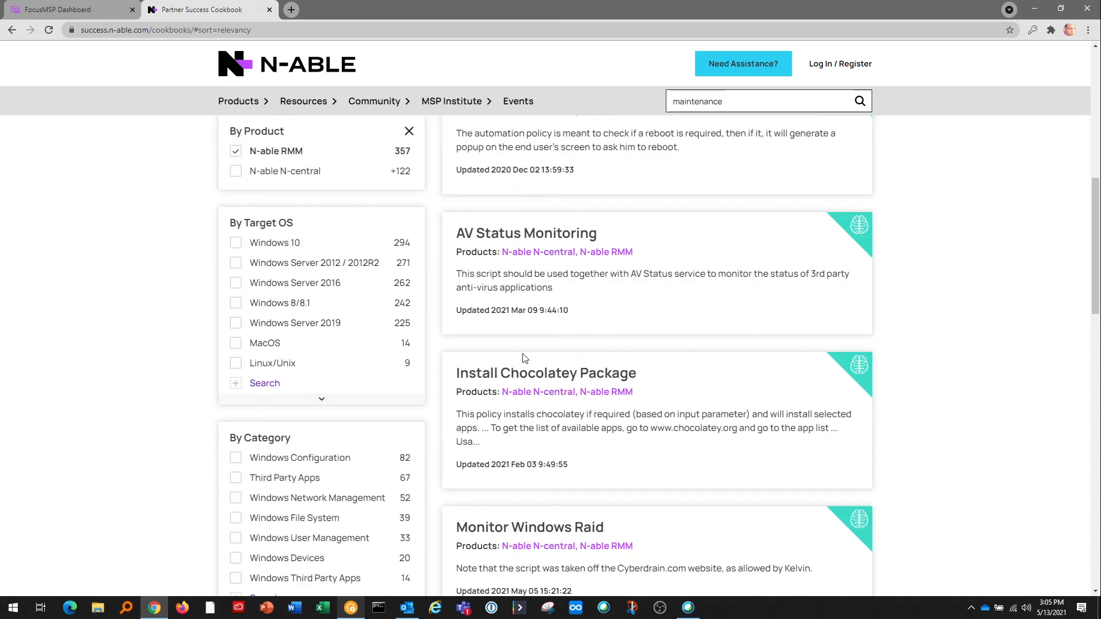
scroll(521, 352, "up", 4)
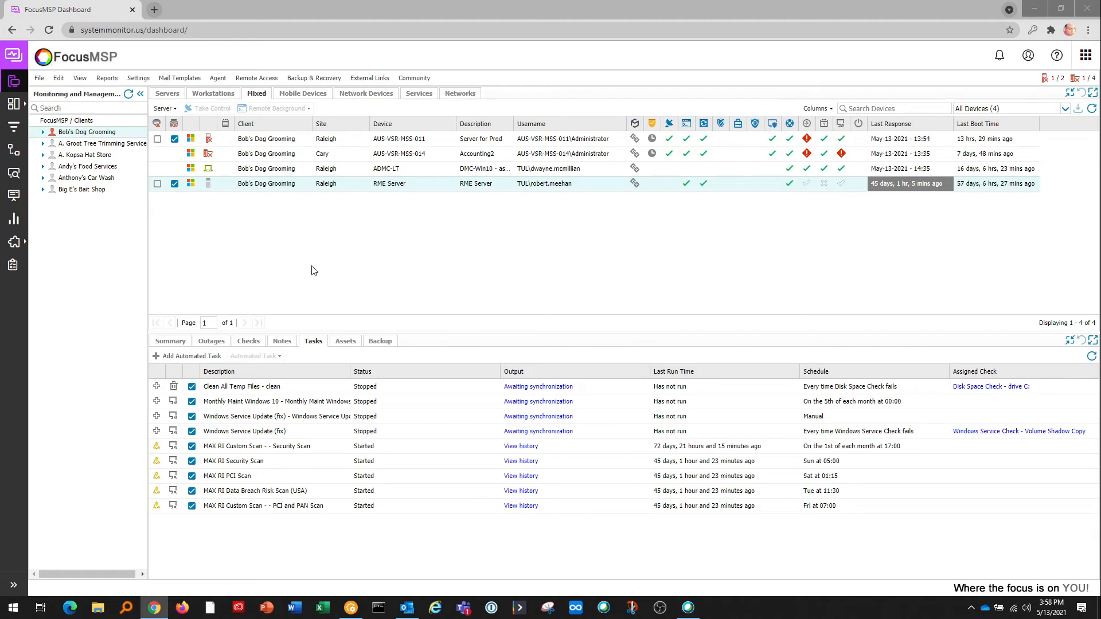
left_click(138, 78)
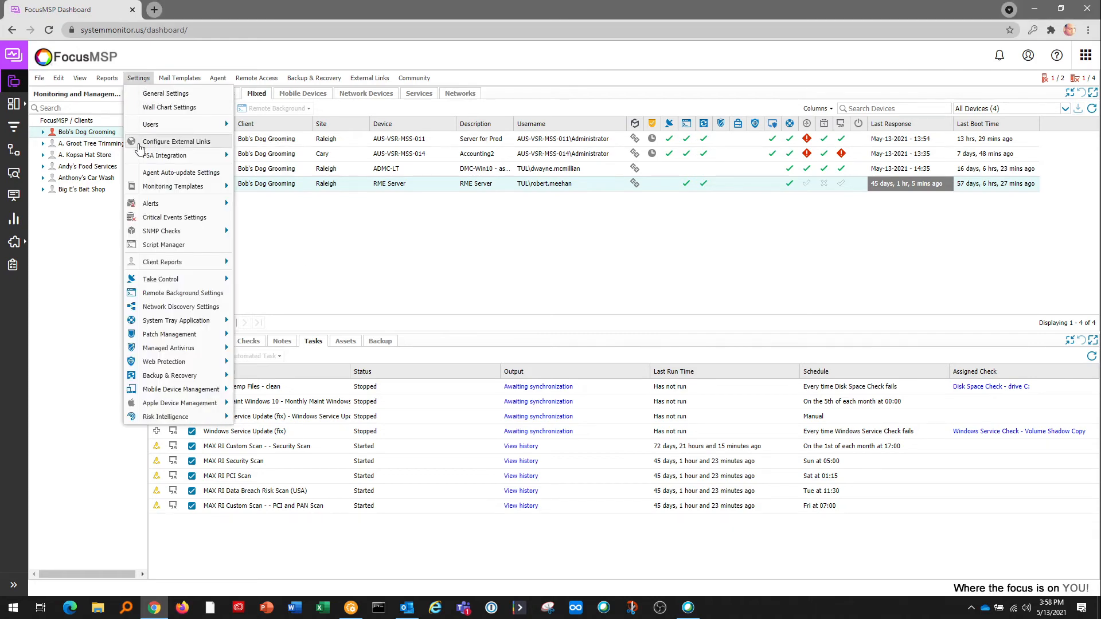
mouse_move(154, 322)
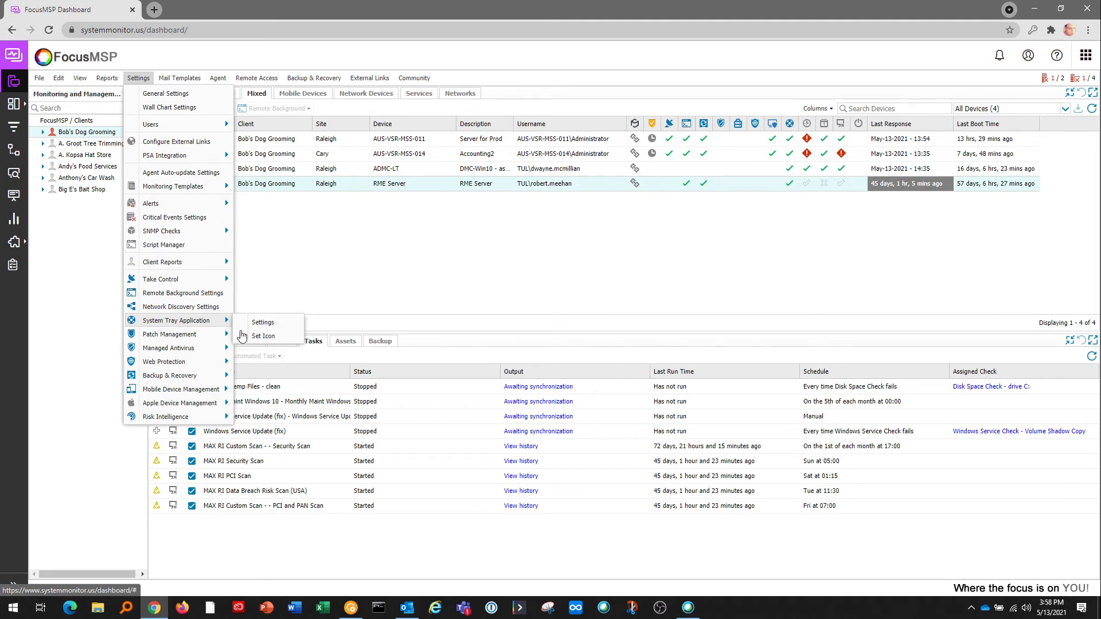
left_click(262, 336)
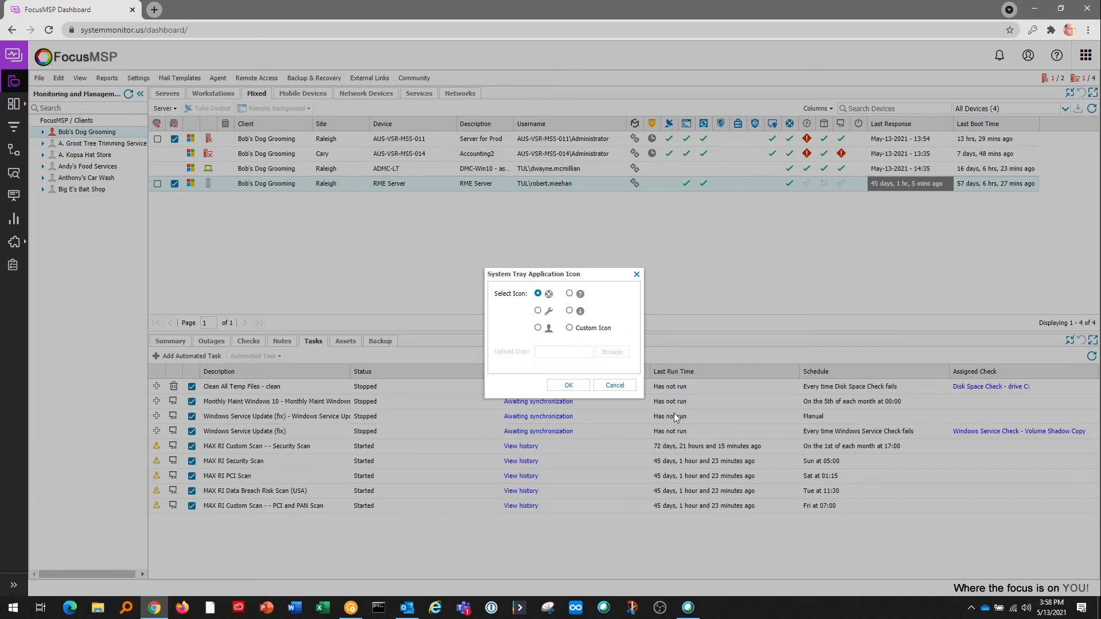
left_click(615, 385)
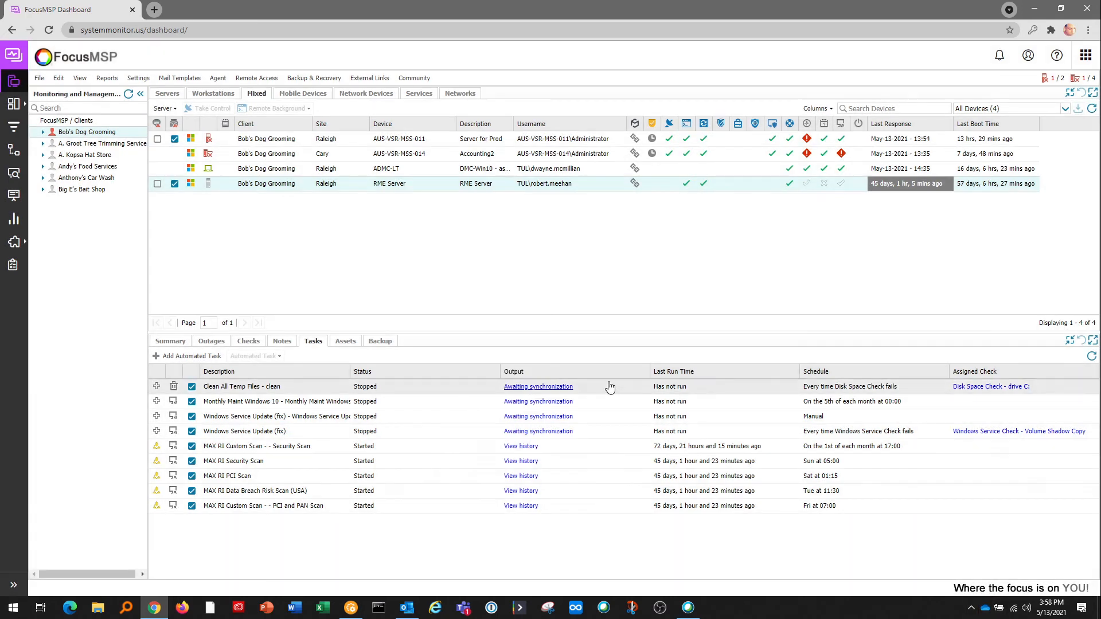
left_click(138, 78)
mouse_move(218, 320)
left_click(255, 323)
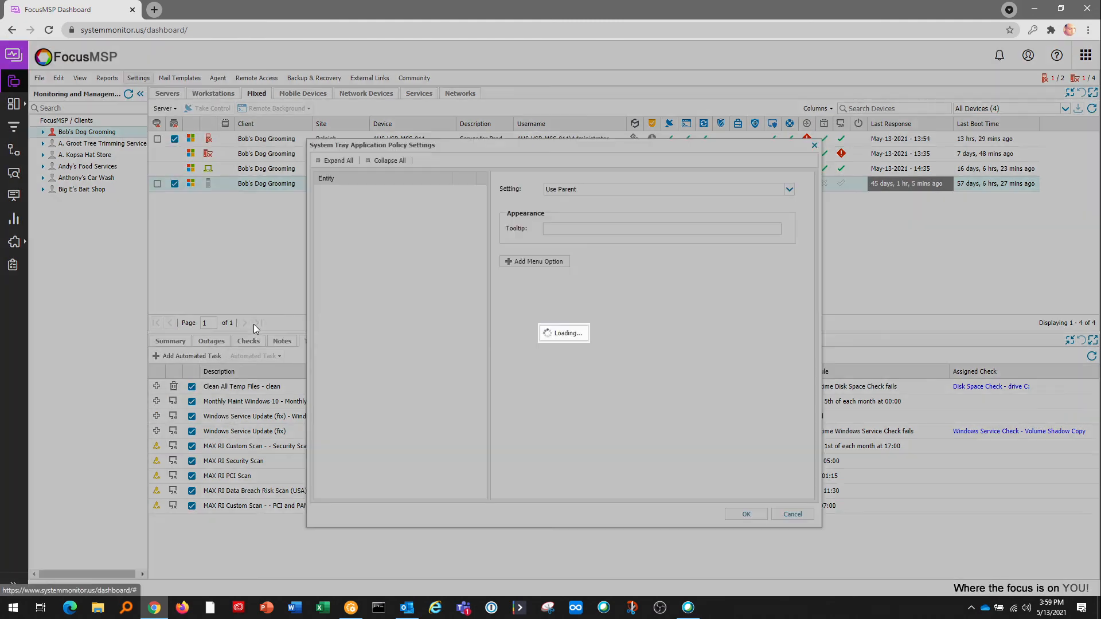
left_click(321, 206)
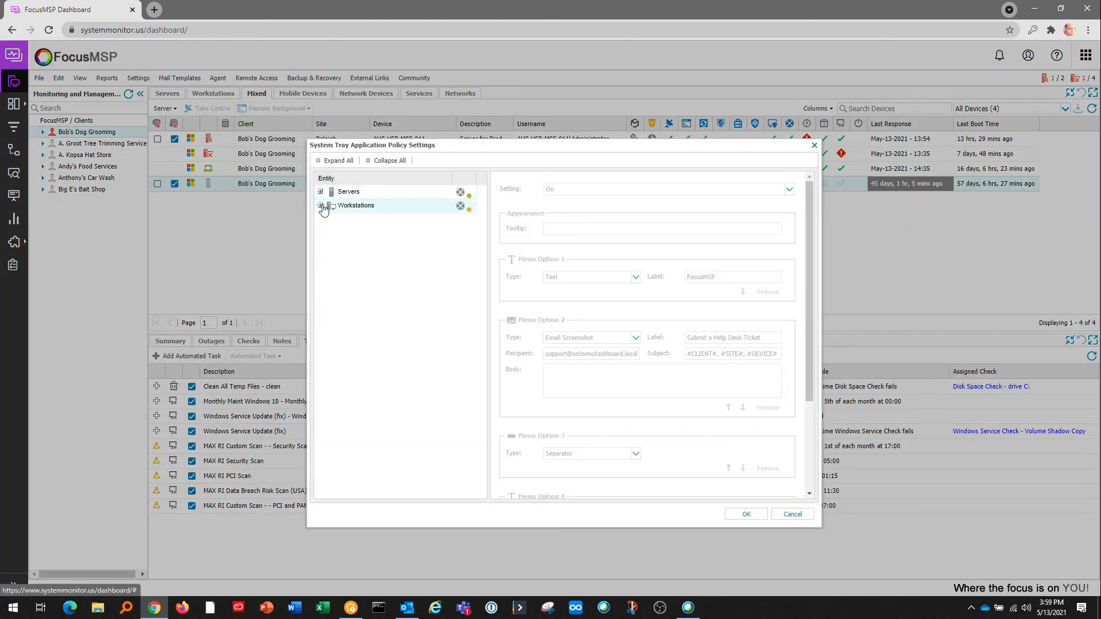
left_click(438, 291)
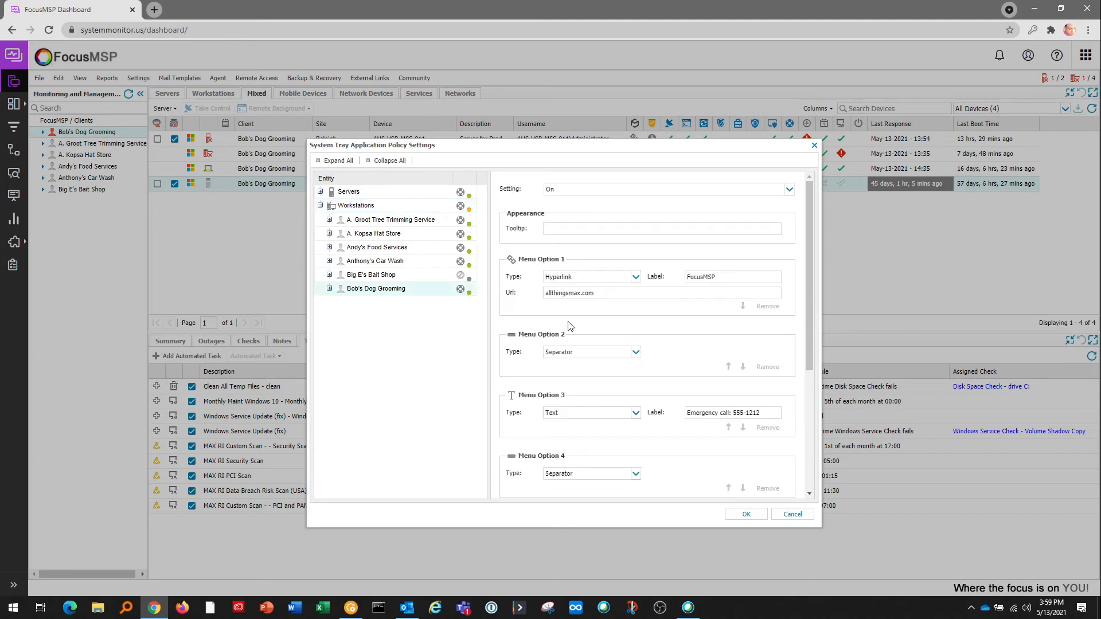
left_click(636, 278)
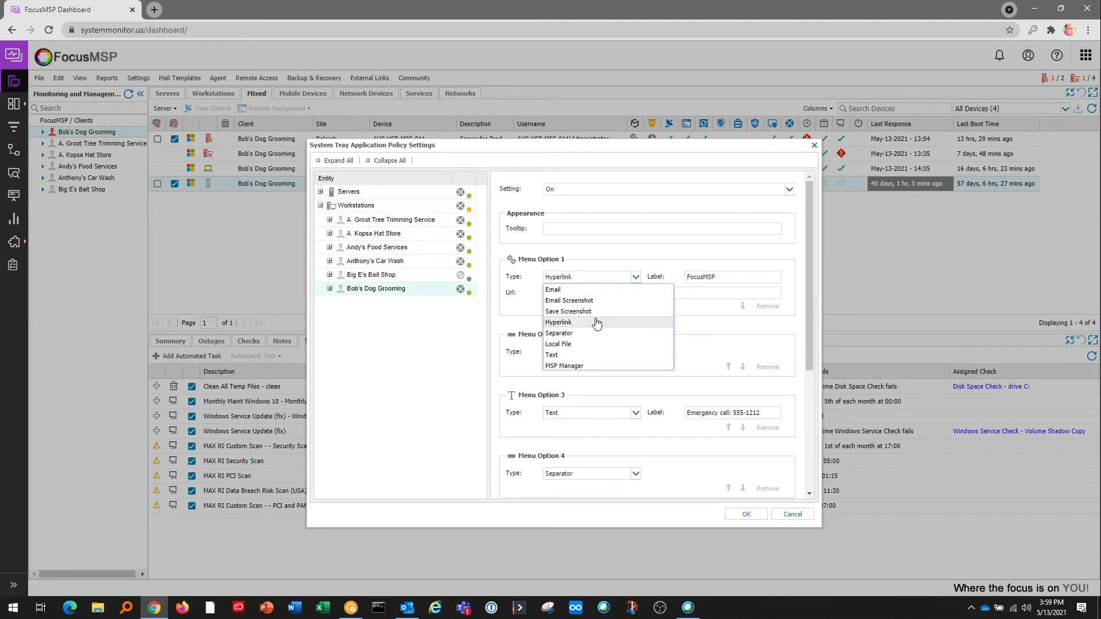
left_click(699, 331)
scroll(670, 344, "down", 2)
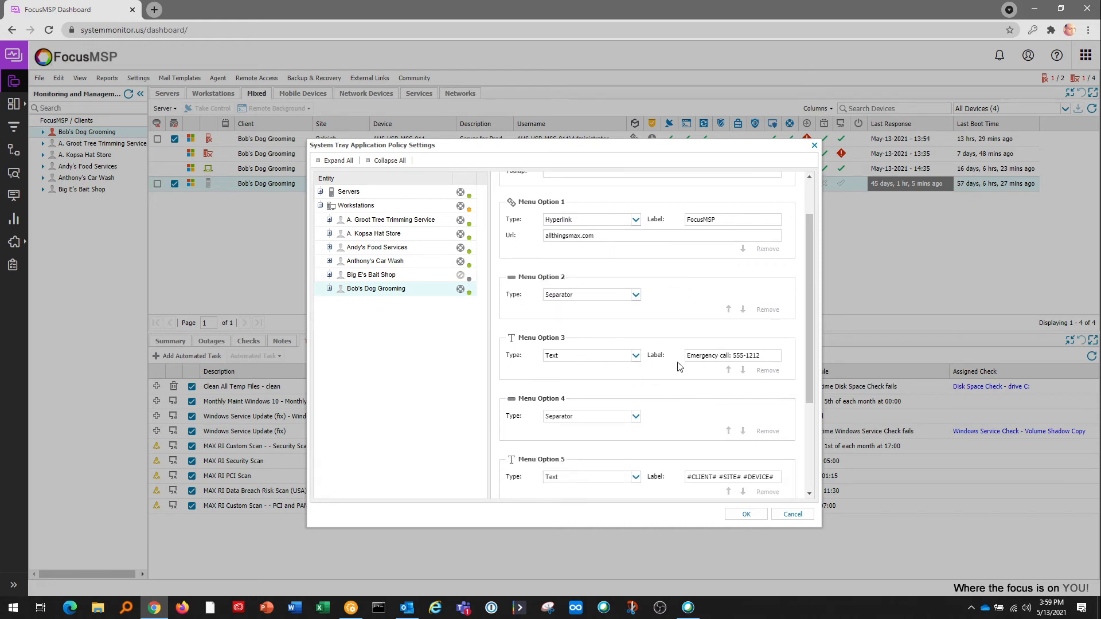
scroll(675, 355, "down", 4)
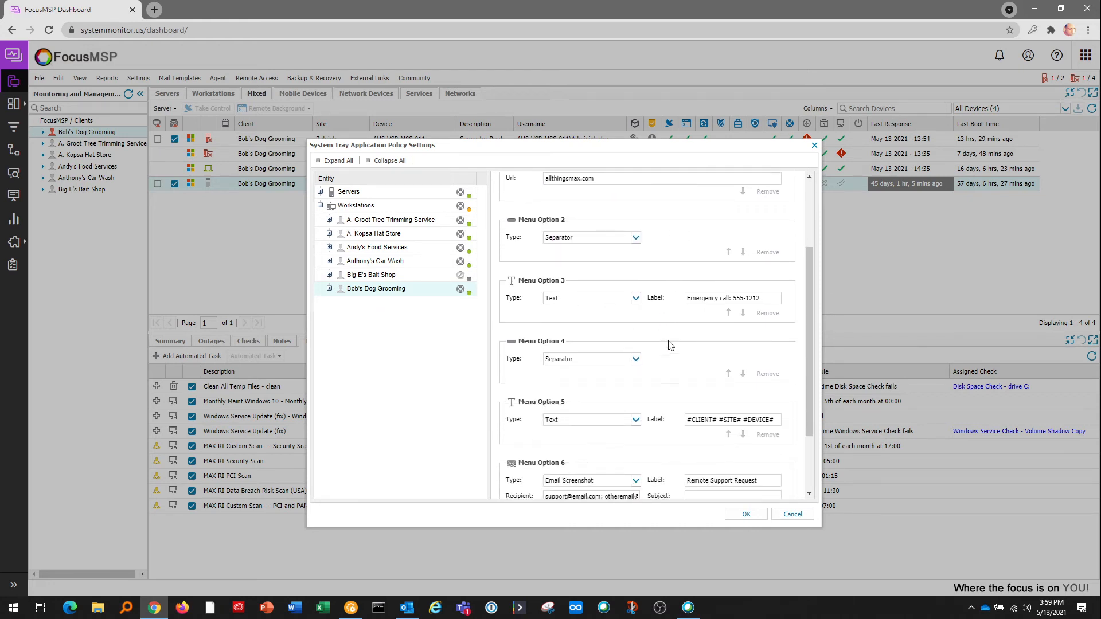
scroll(674, 344, "down", 1)
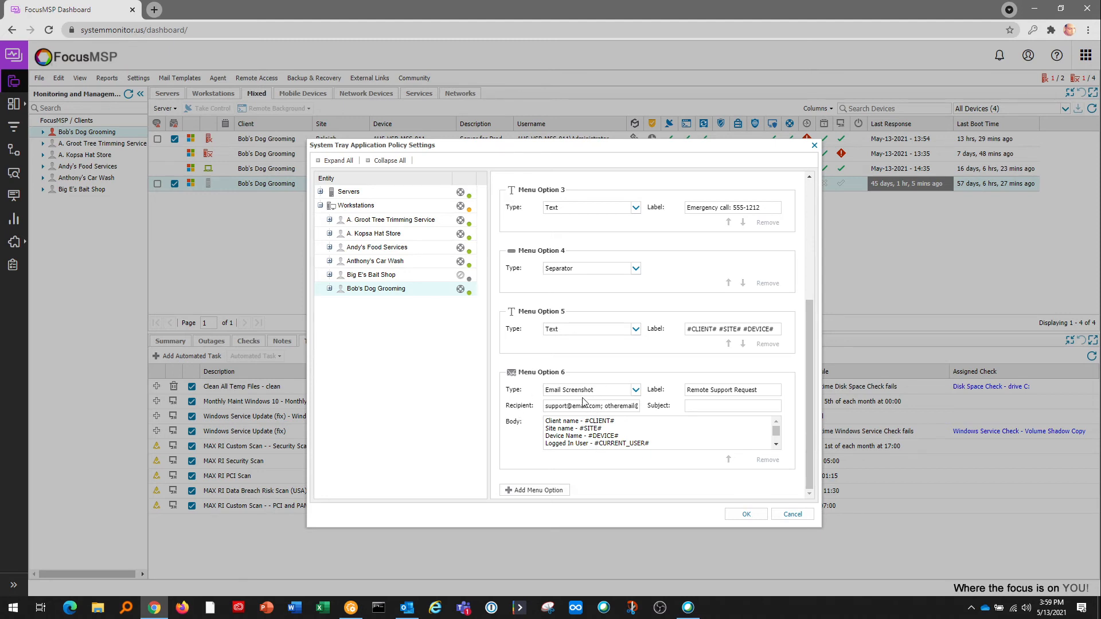
left_click(792, 514)
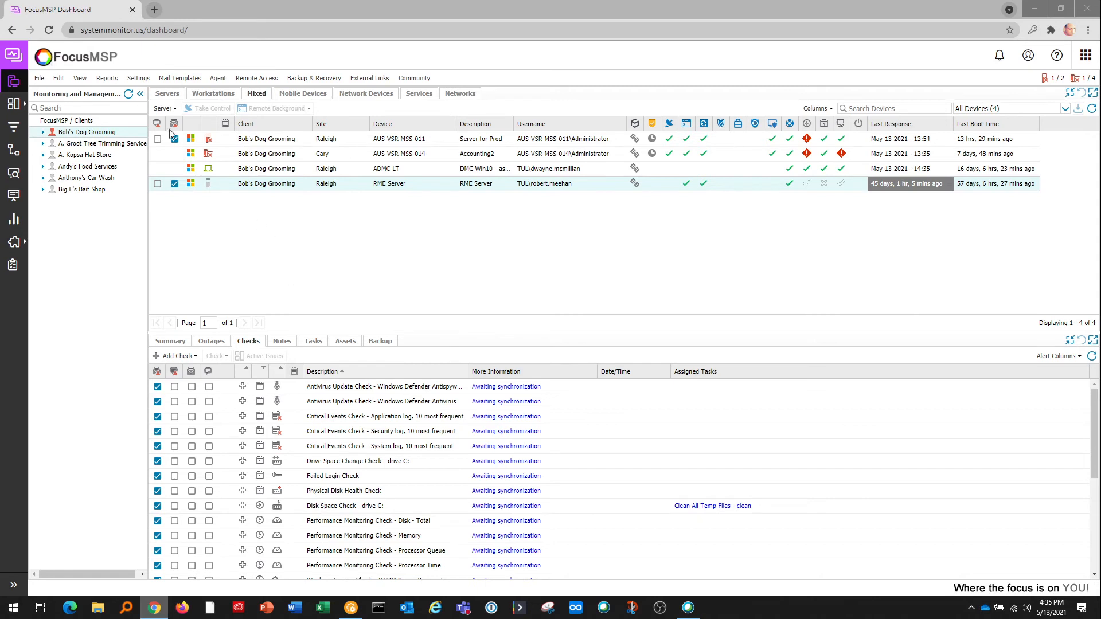
Run Client Reports > Executive Summary Reports with Bob's Dog Grooming as the client.
left_click(109, 79)
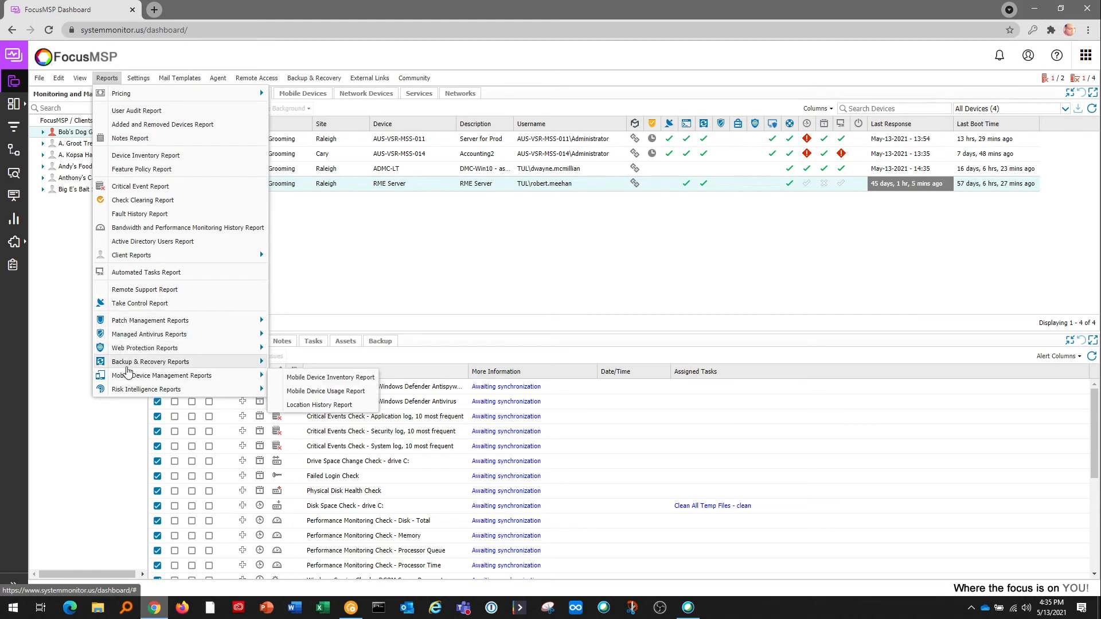
mouse_move(131, 324)
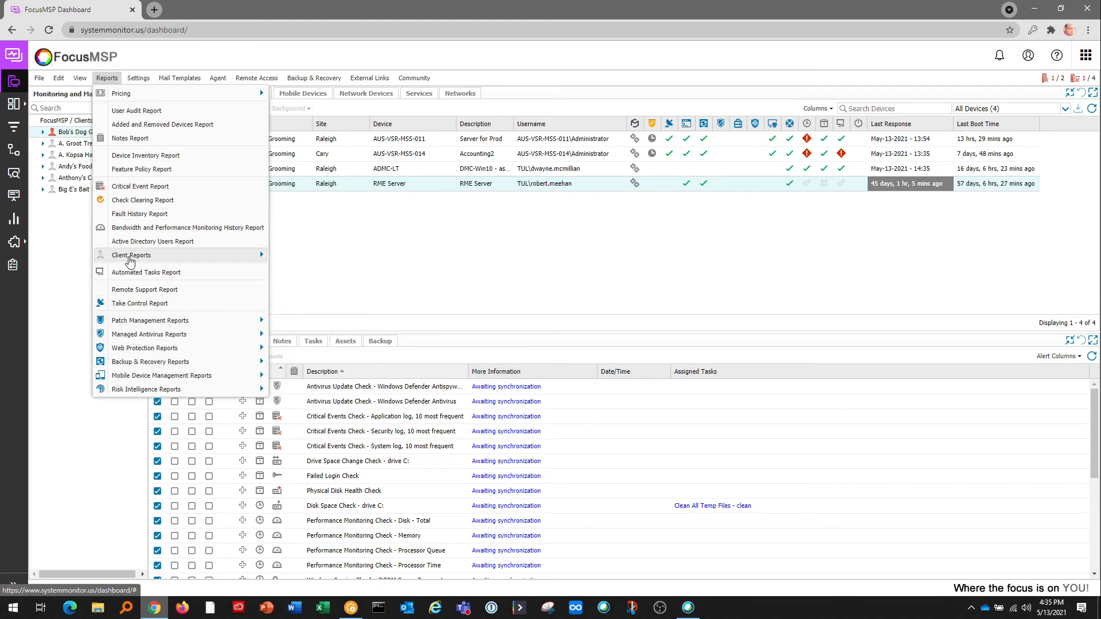
mouse_move(131, 259)
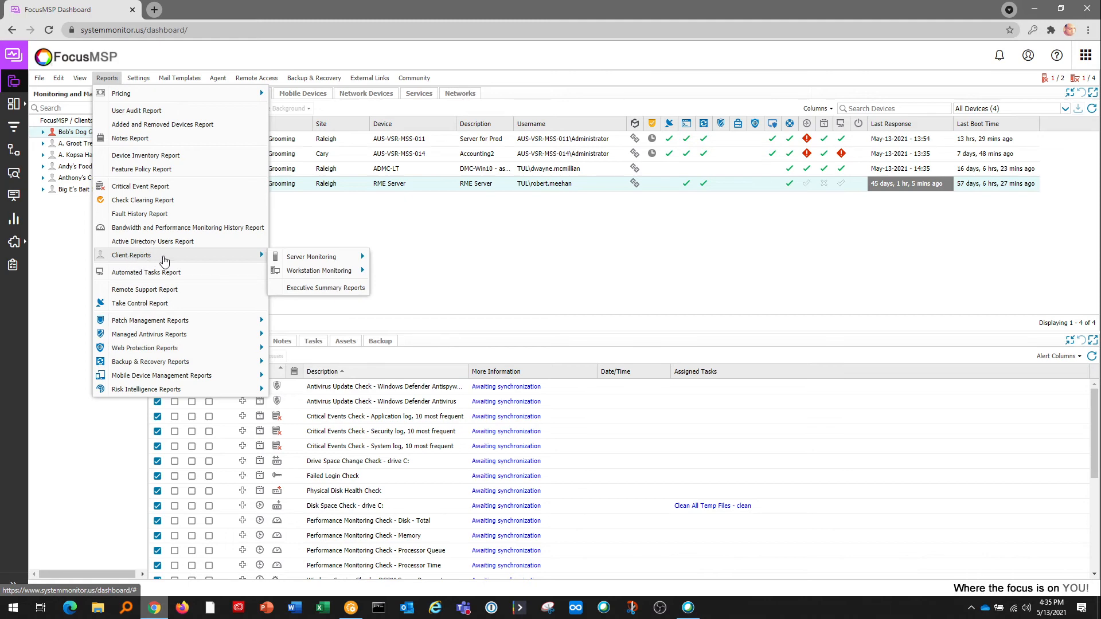
left_click(303, 289)
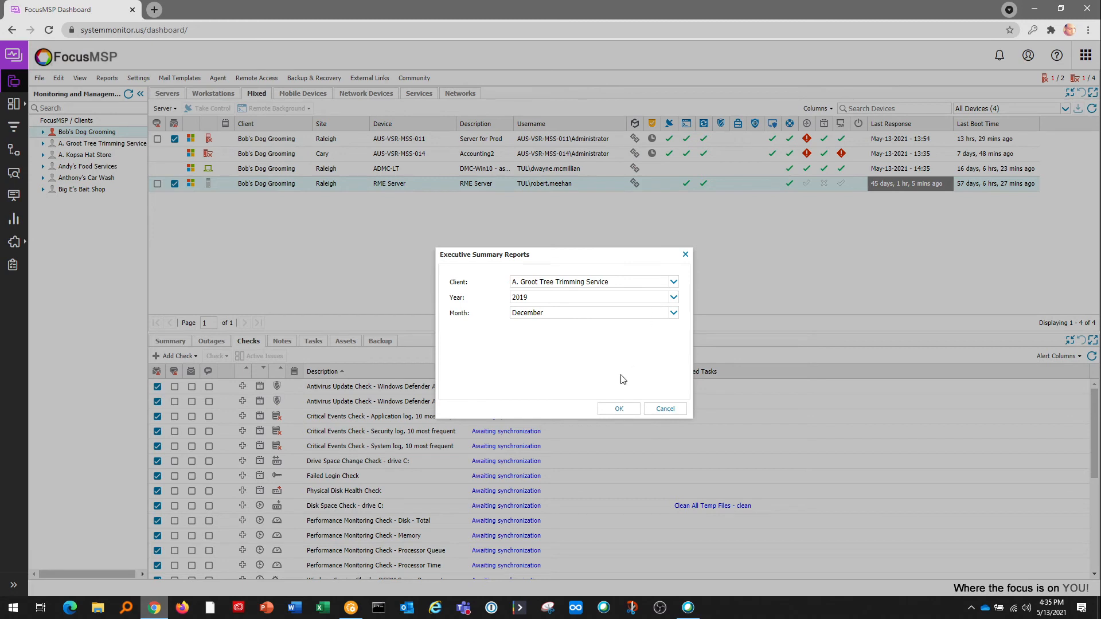
left_click(674, 282)
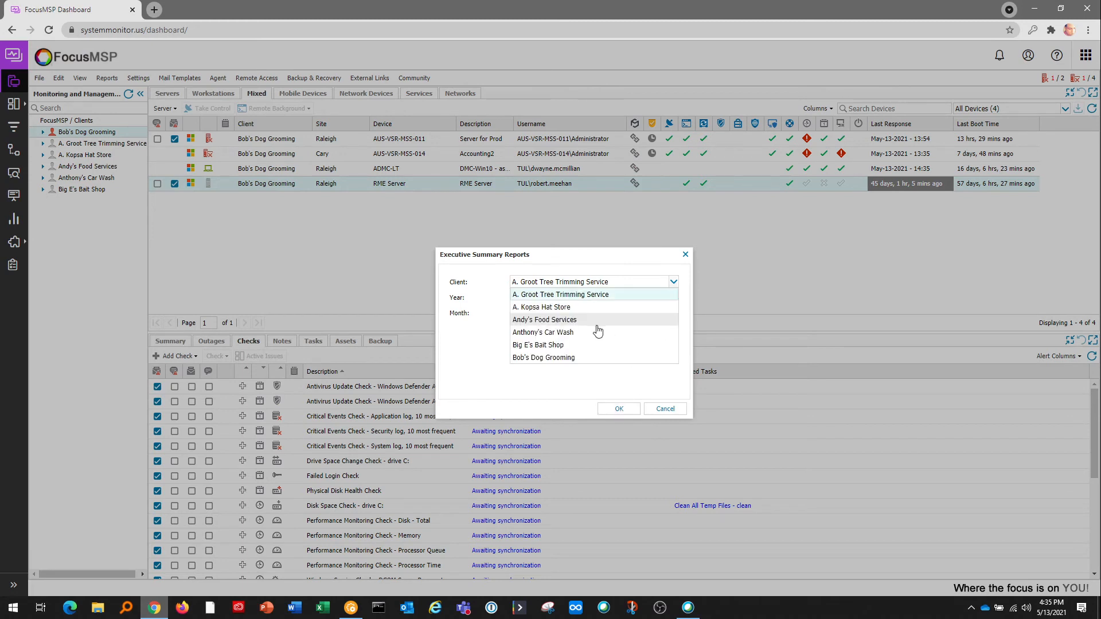
left_click(562, 360)
left_click(614, 411)
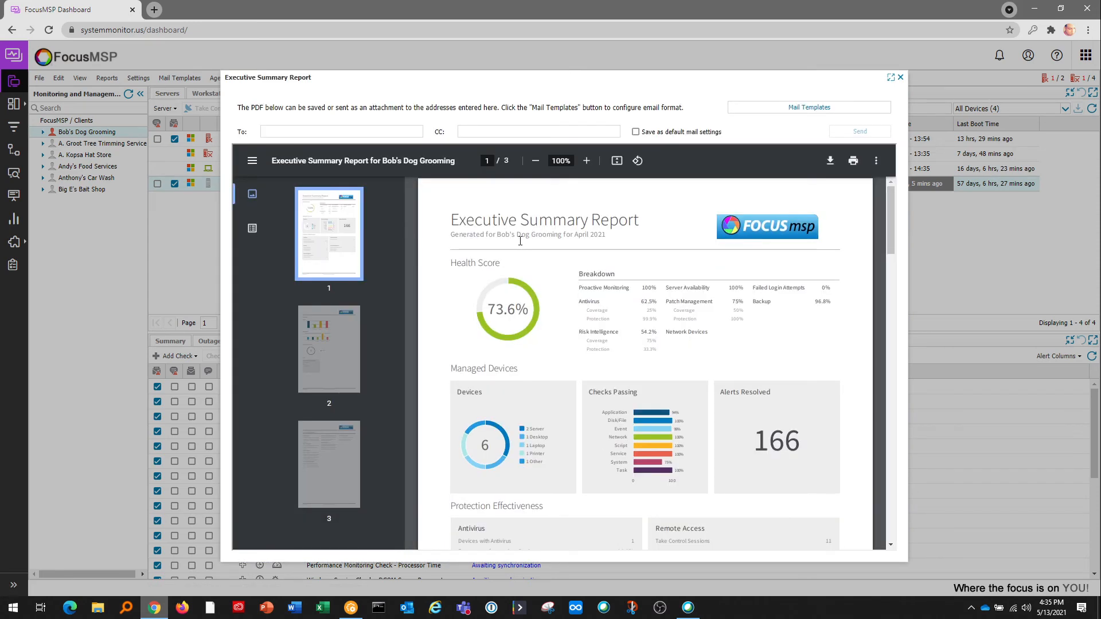
Scroll through all three pages of the Executive Summary Report, then close it.
scroll(551, 294, "down", 1)
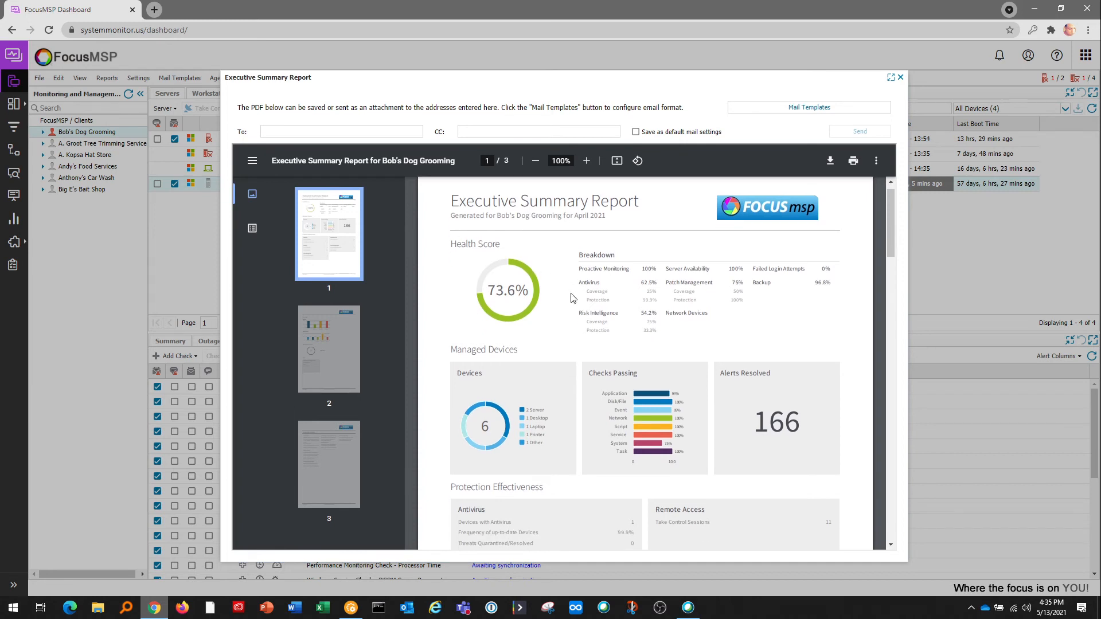
scroll(659, 301, "down", 3)
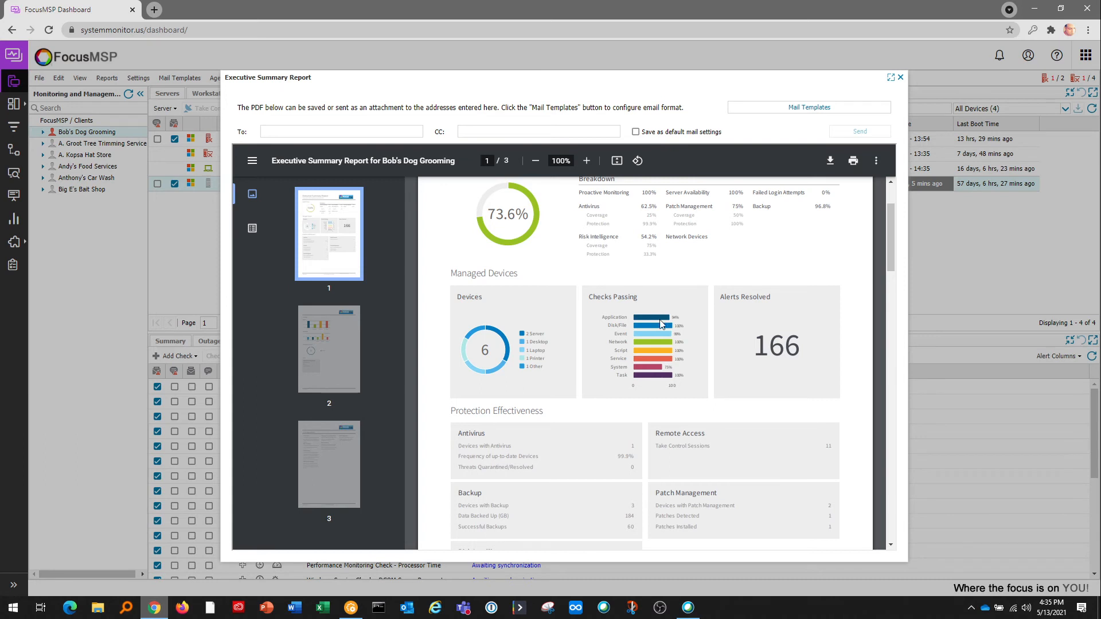
scroll(656, 303, "down", 3)
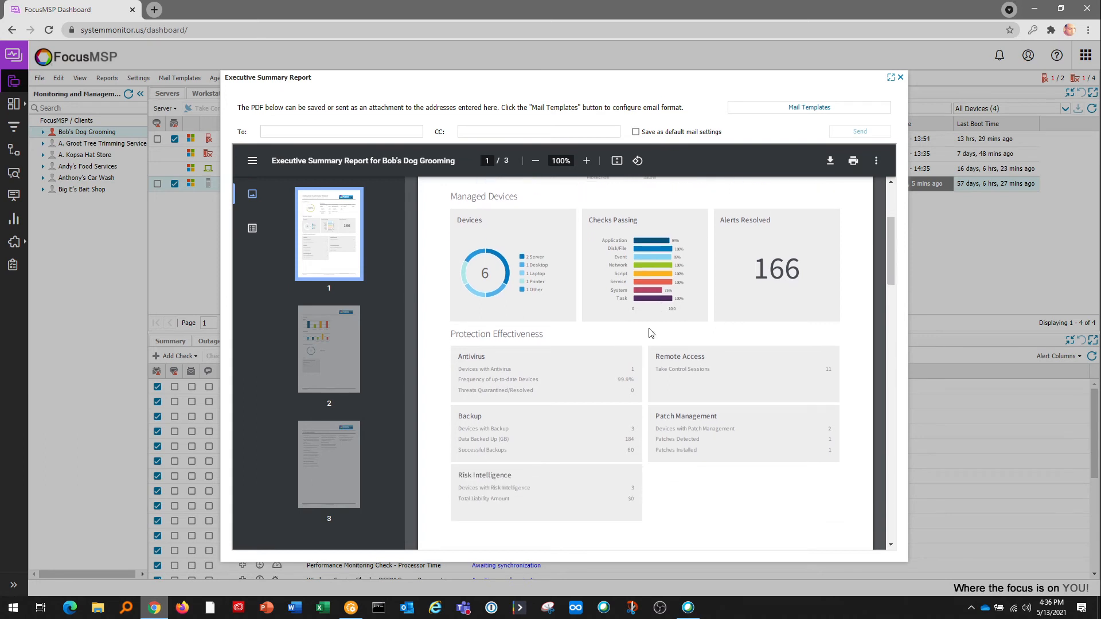
scroll(619, 356, "down", 1)
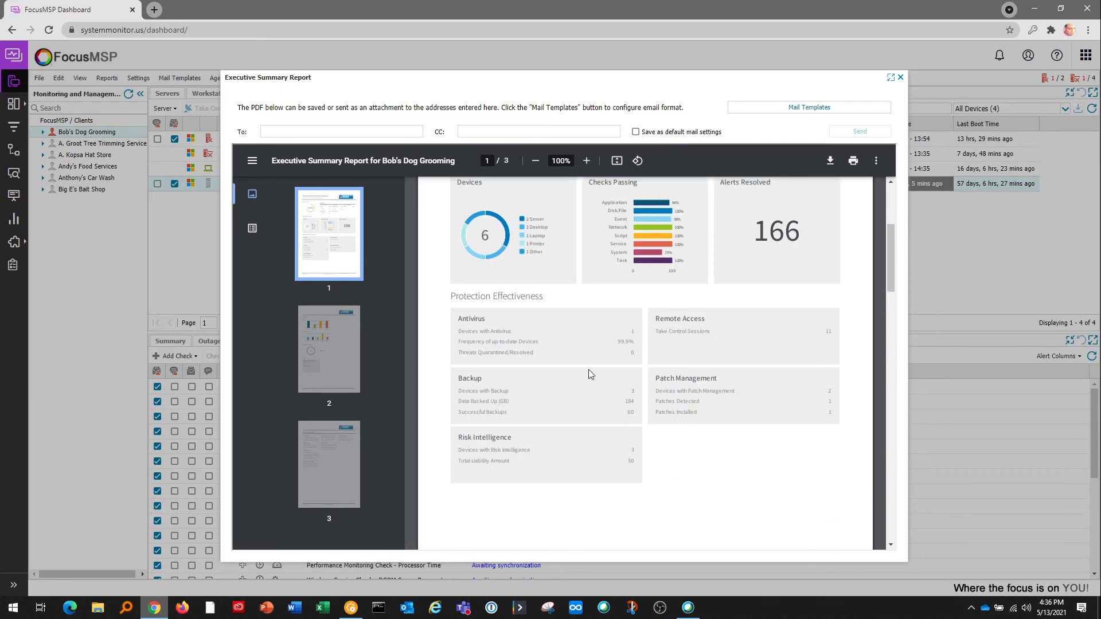
scroll(590, 374, "down", 10)
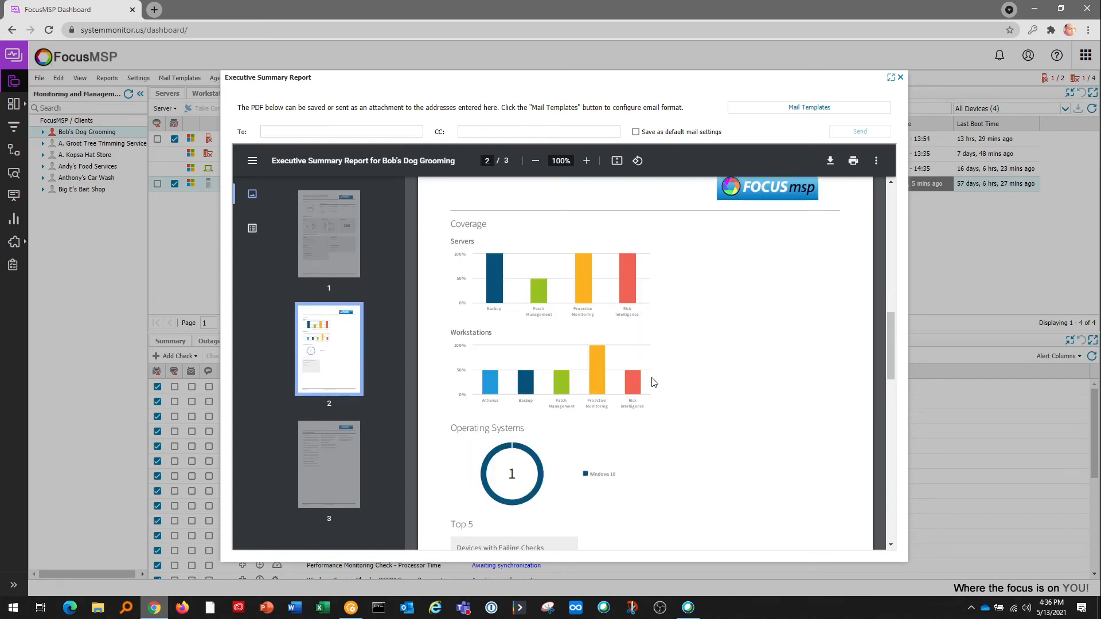
scroll(634, 411, "down", 11)
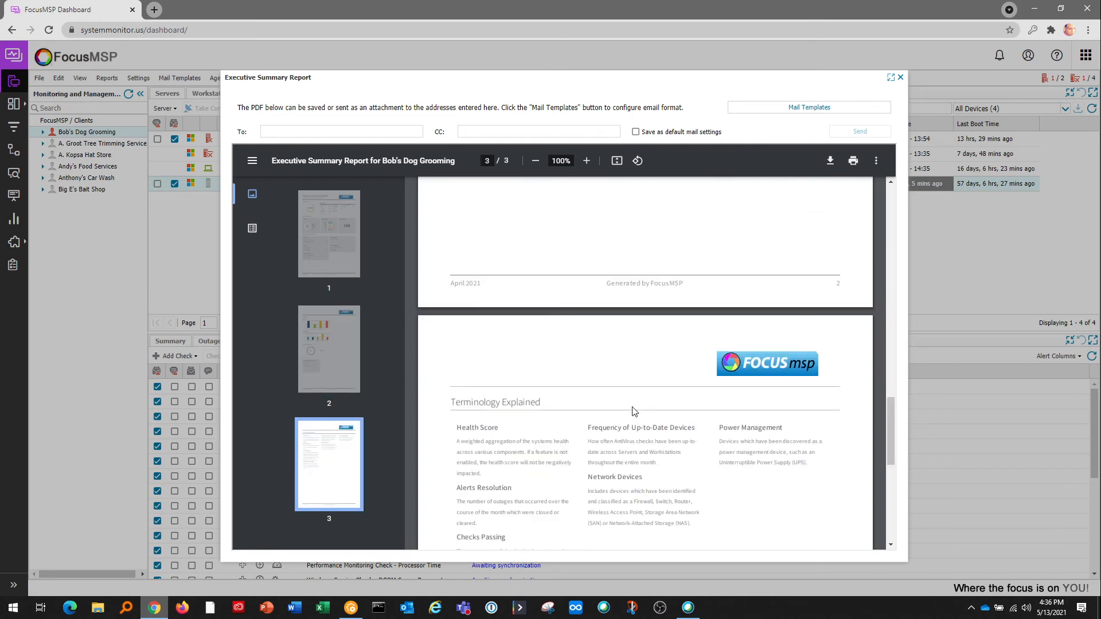
scroll(634, 411, "down", 2)
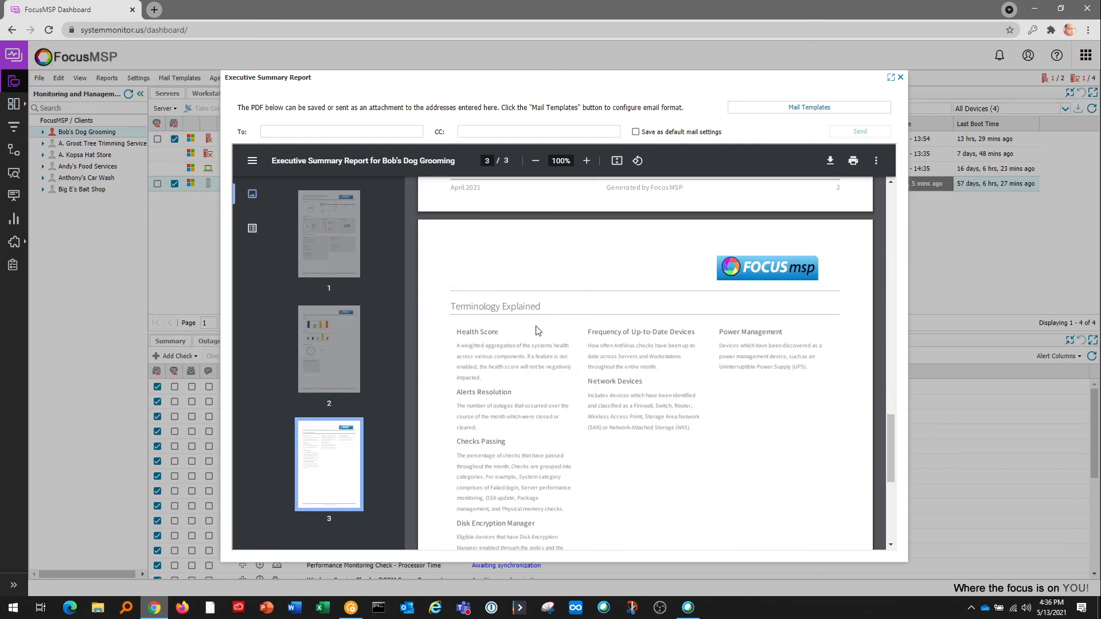
scroll(548, 344, "down", 1)
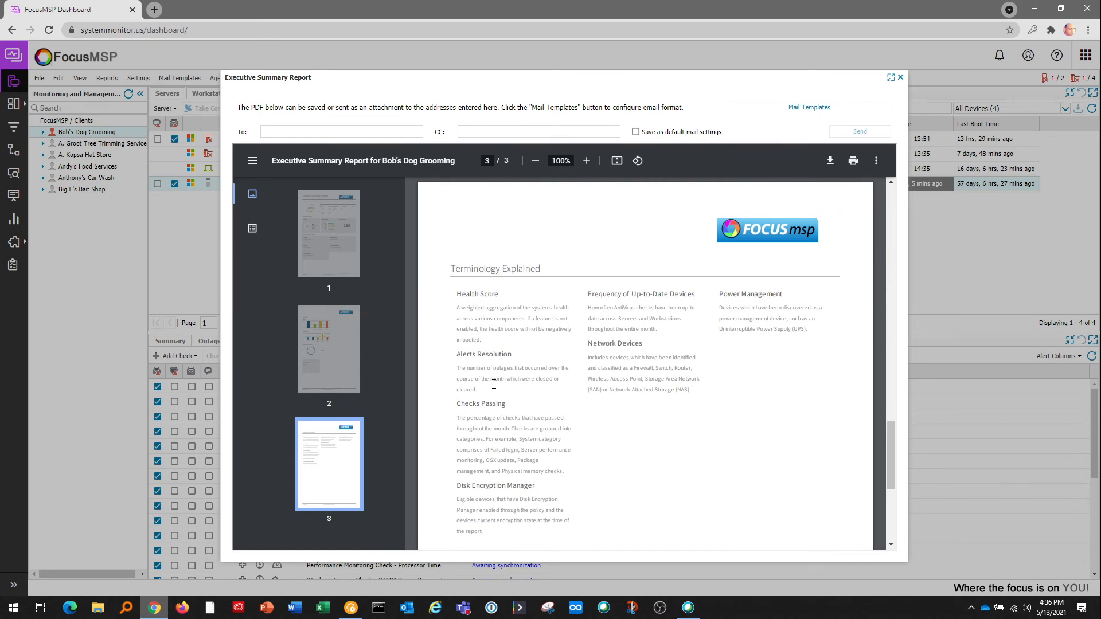
left_click(901, 78)
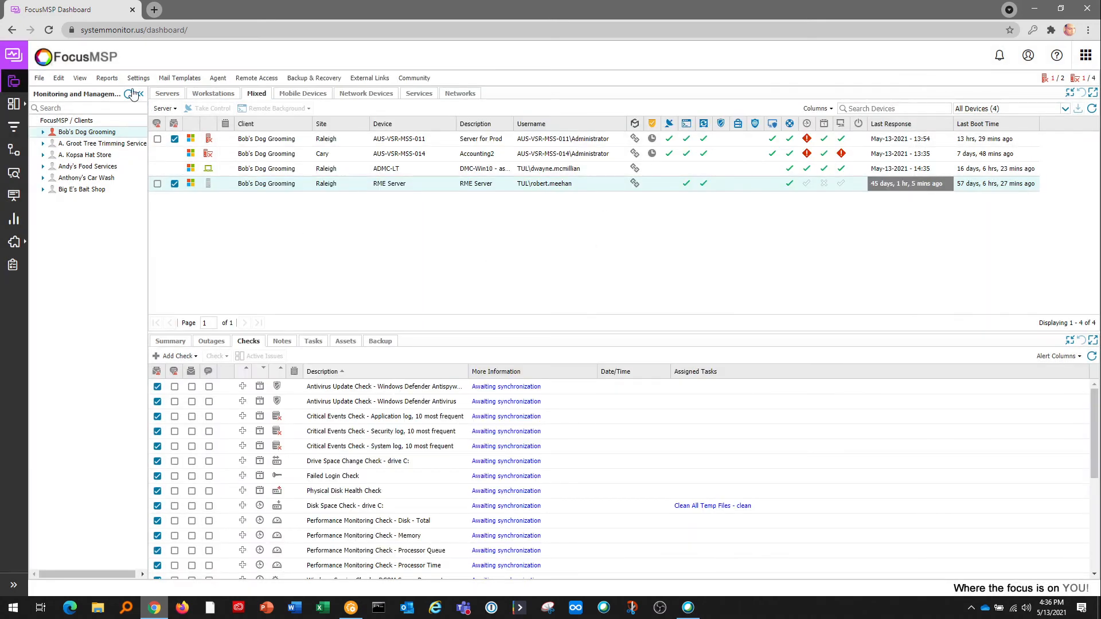
Browse the Reports > Client Reports submenus.
left_click(117, 80)
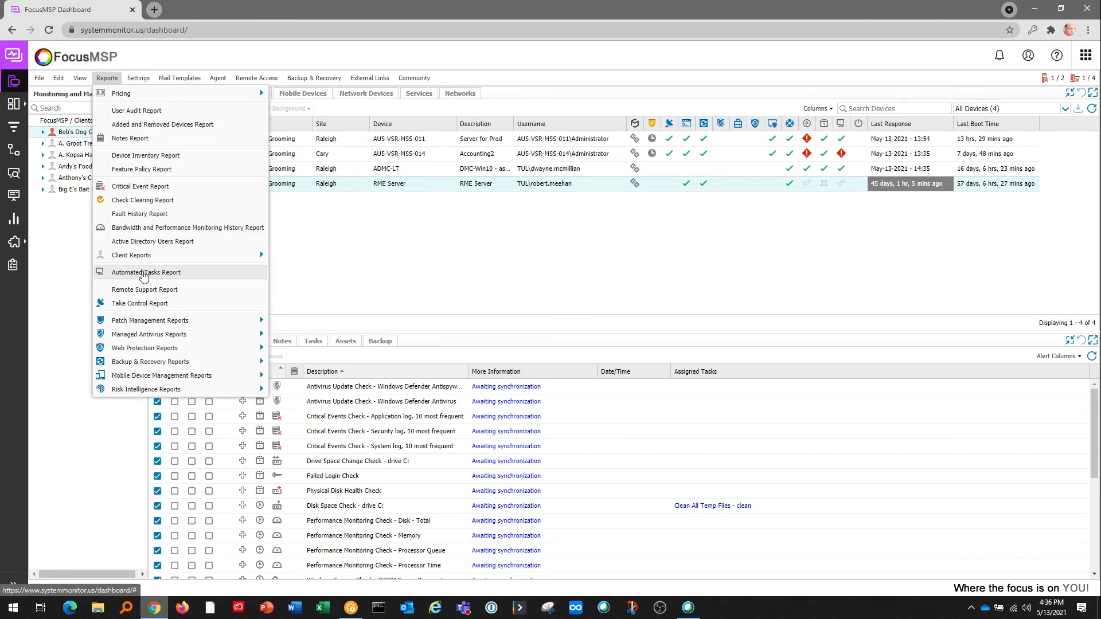
mouse_move(146, 263)
mouse_move(321, 262)
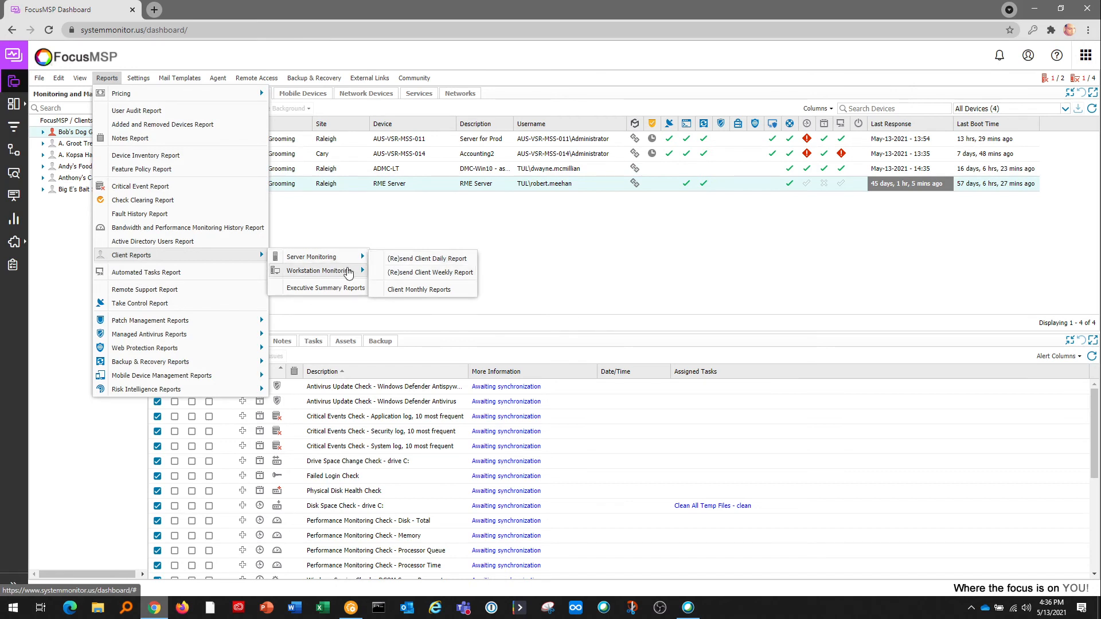
mouse_move(356, 262)
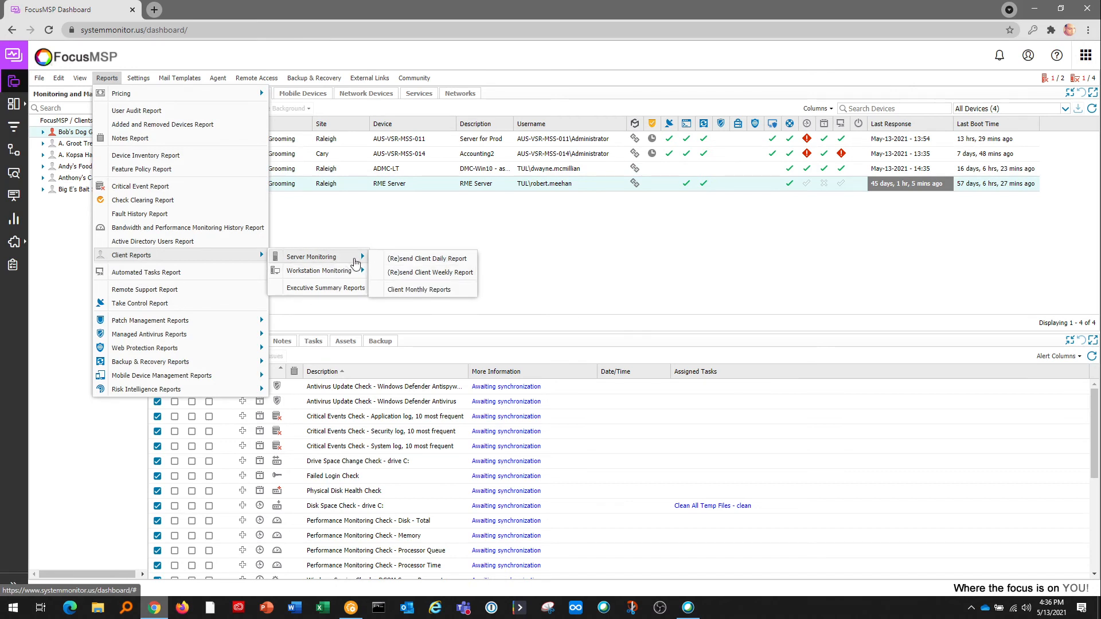
mouse_move(136, 81)
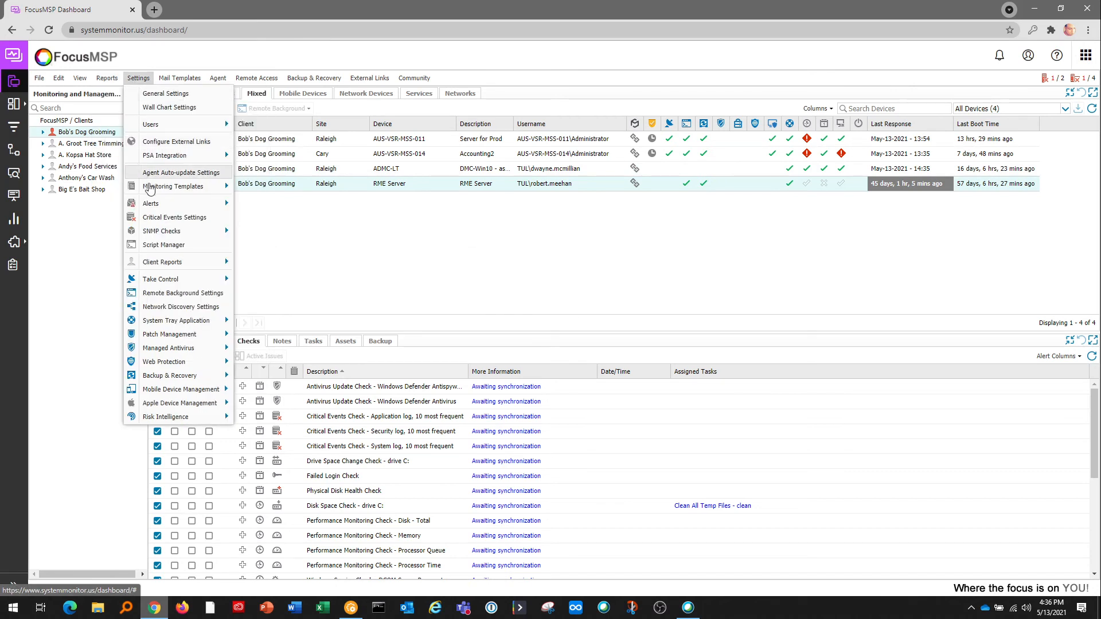
mouse_move(218, 262)
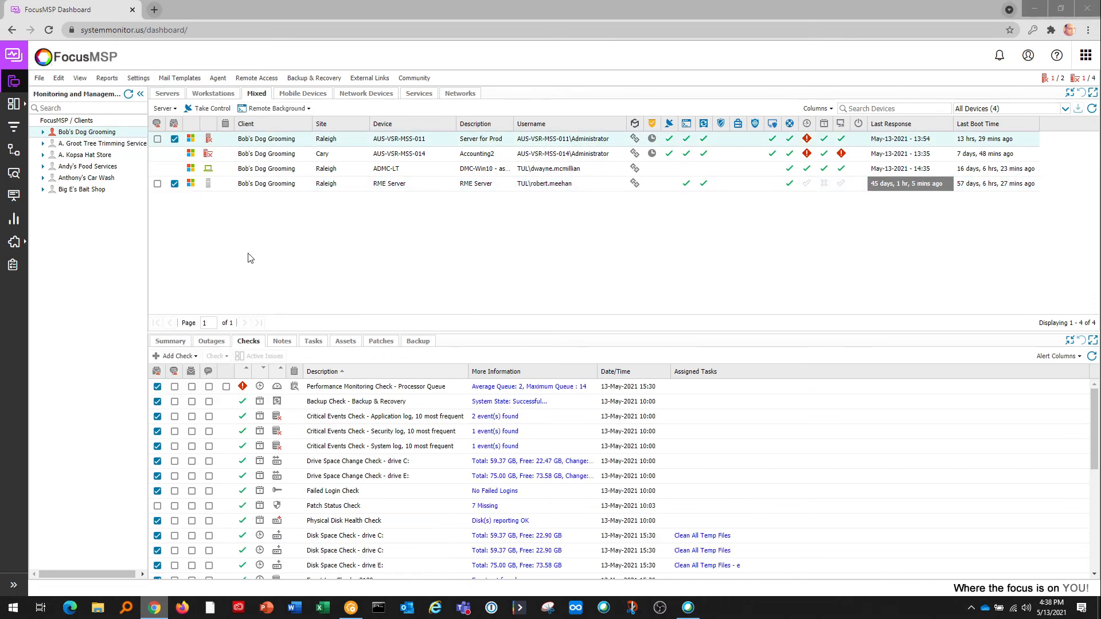
Open Settings > Managed Antivirus > Protection Policy.
left_click(138, 78)
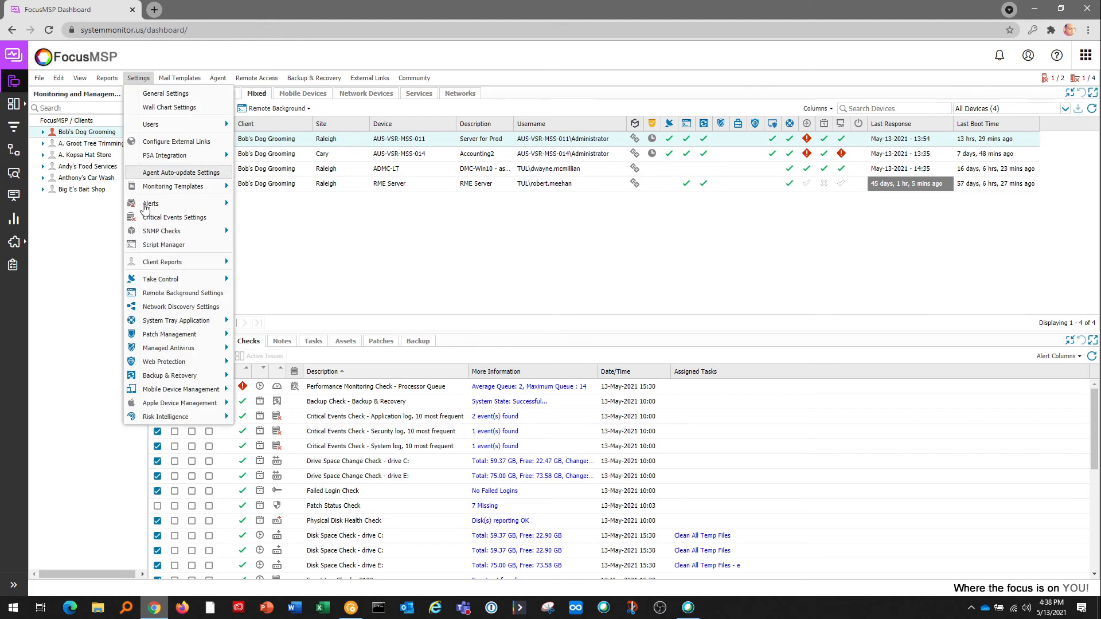
mouse_move(217, 349)
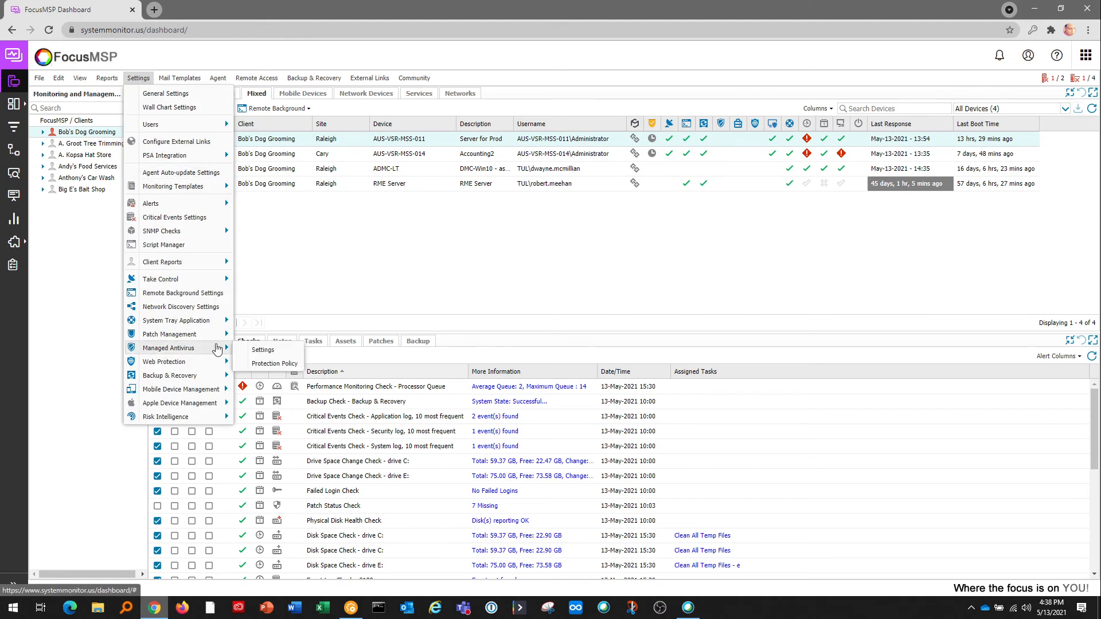
left_click(274, 363)
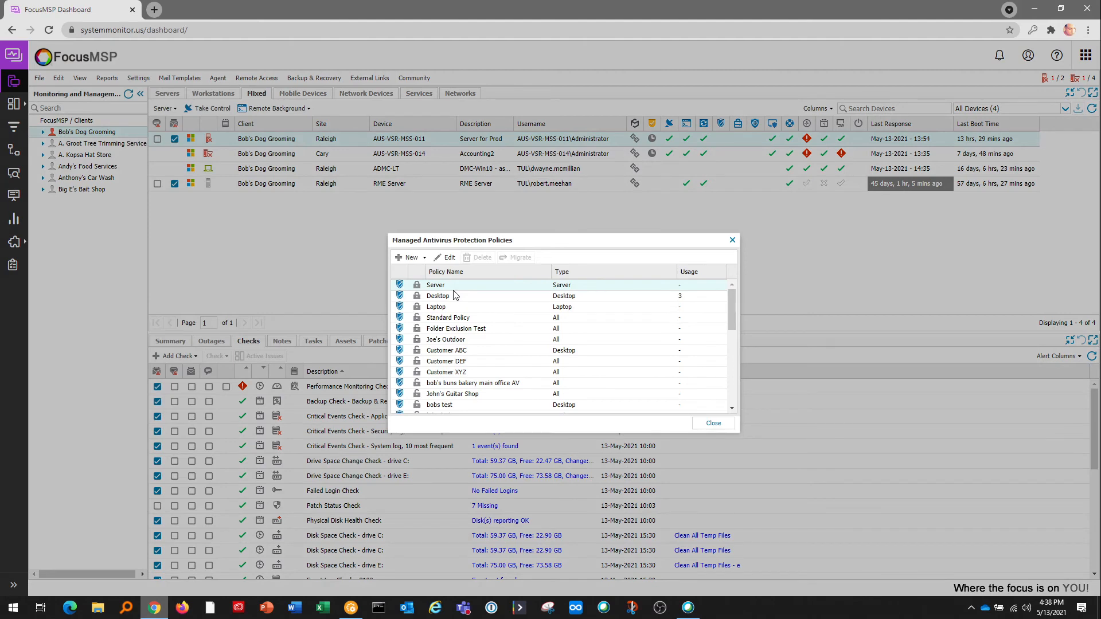
double_click(447, 297)
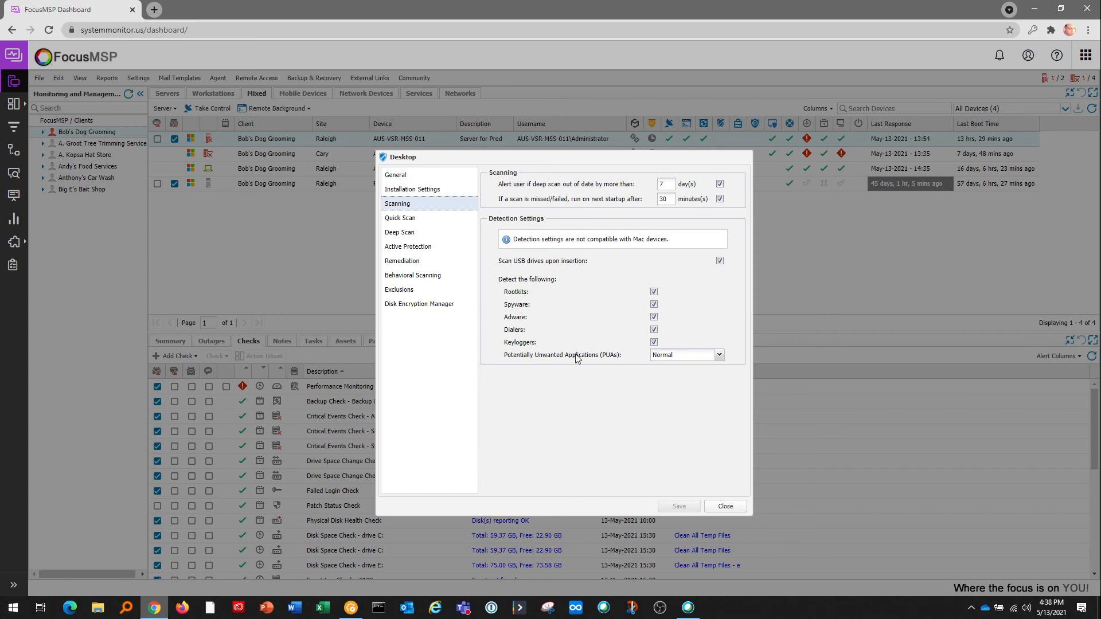
left_click(429, 275)
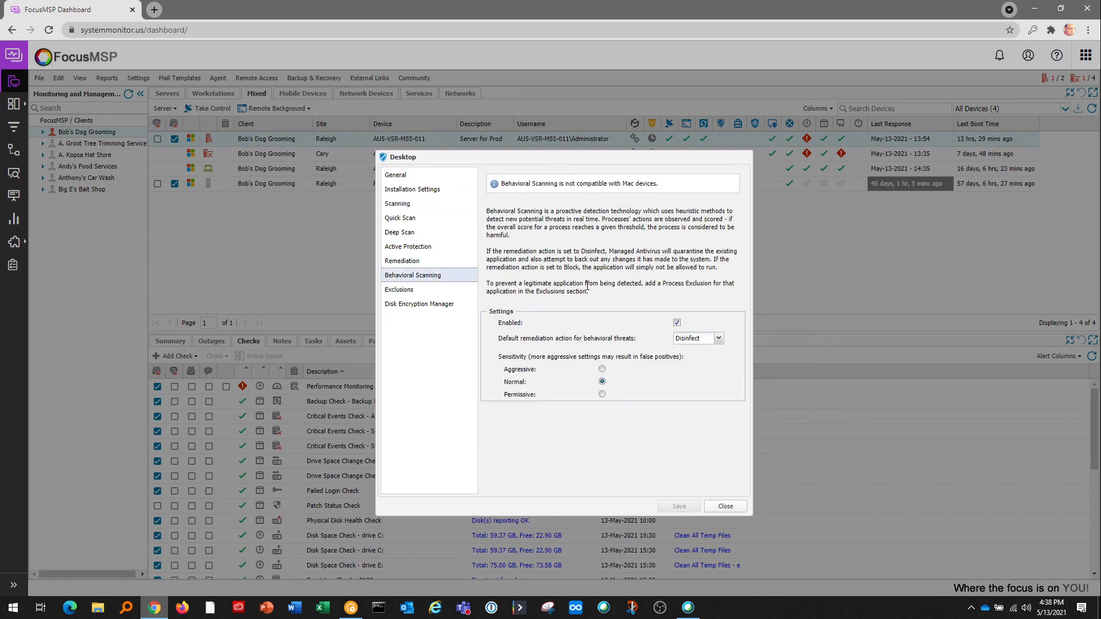
left_click_drag(675, 211, 696, 214)
left_click(602, 248)
left_click(414, 306)
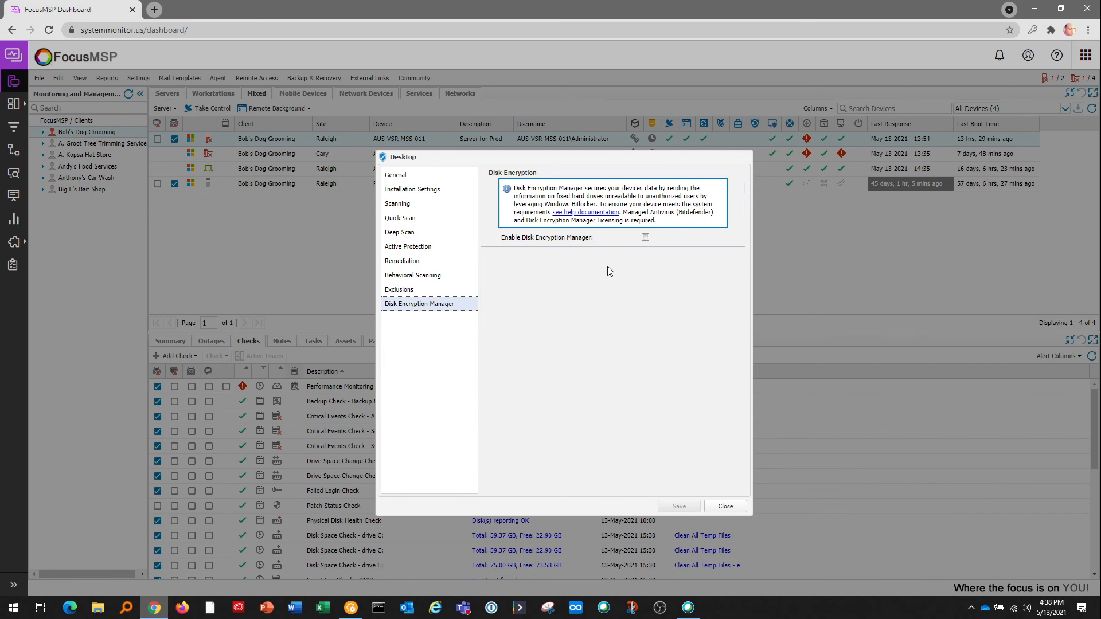
left_click(725, 507)
left_click(731, 248)
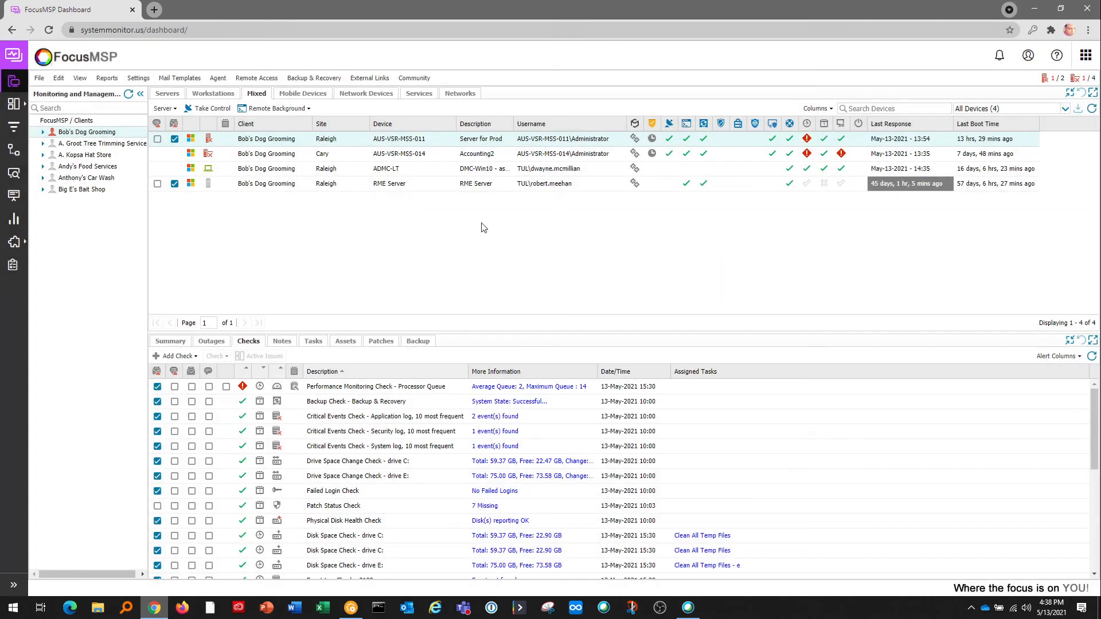
Open Backup & Recovery policy settings and select A. Groot Tree Trimming Service under Workstations.
left_click(315, 78)
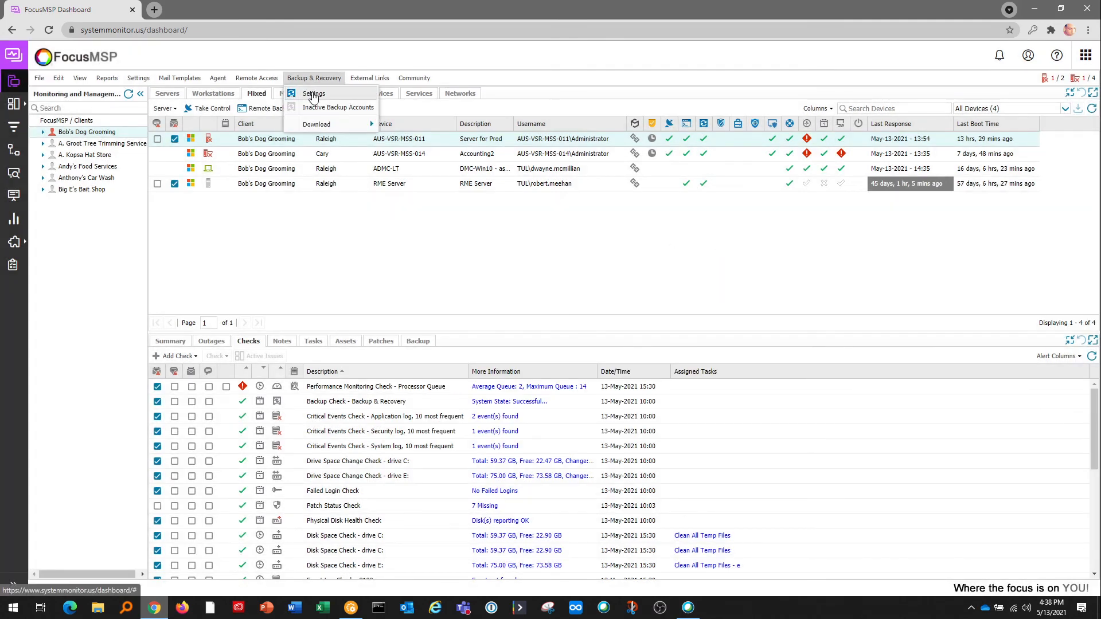
left_click(313, 94)
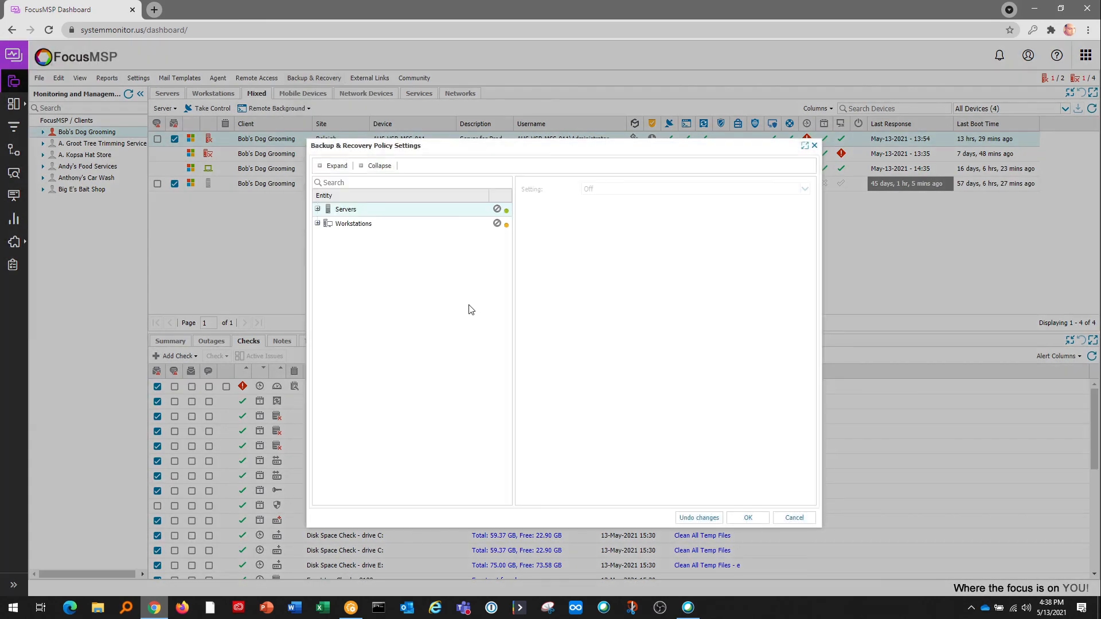
left_click(317, 224)
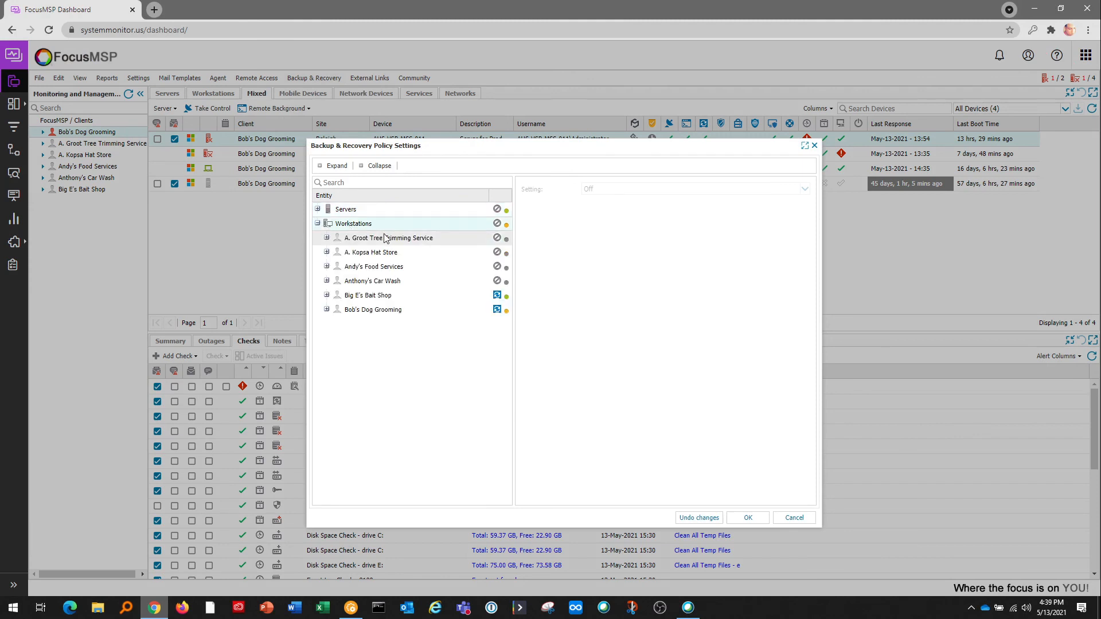
left_click(384, 238)
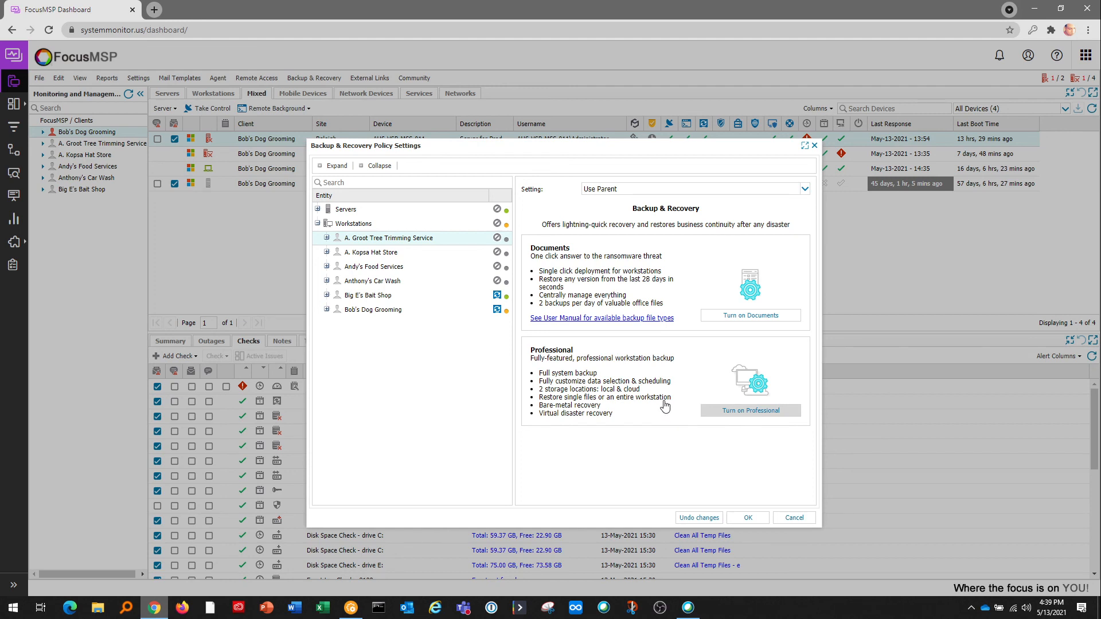
Toggle LocalSpeedVault on then off, leaving it disabled, and review the Archive and Password sections.
scroll(658, 402, "down", 1)
scroll(657, 401, "down", 4)
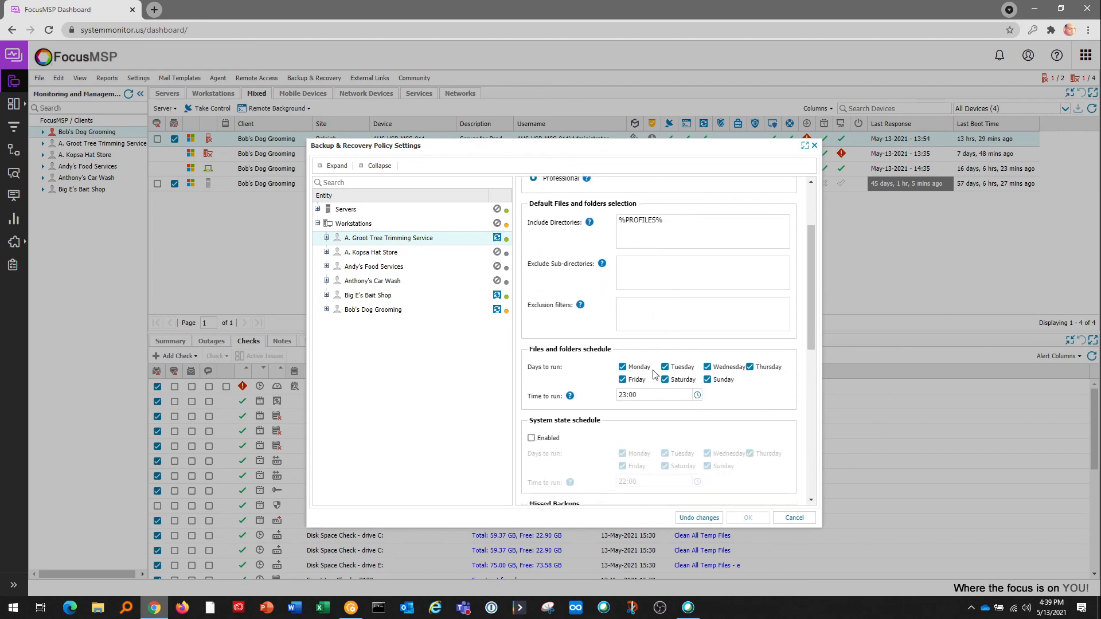
scroll(614, 386, "down", 1)
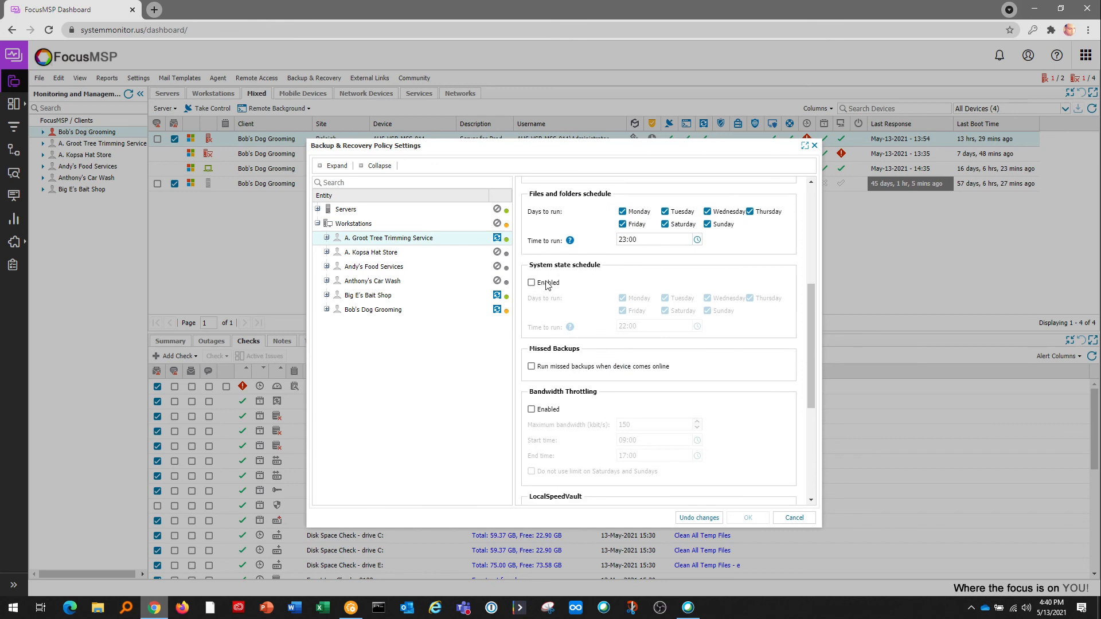
scroll(564, 313, "down", 2)
scroll(577, 387, "down", 1)
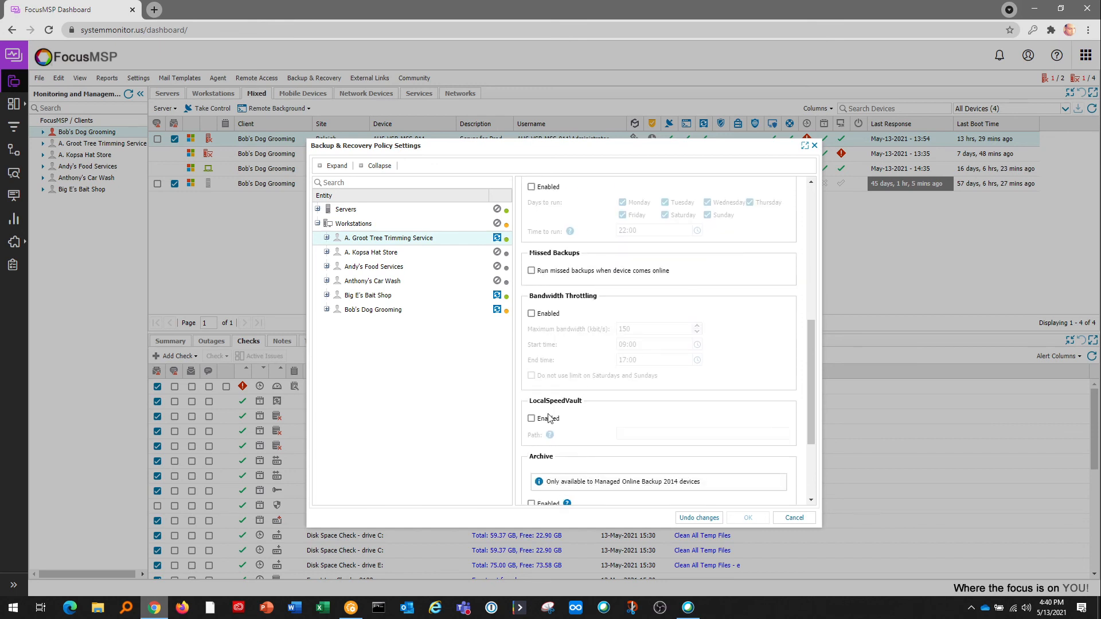
left_click(531, 418)
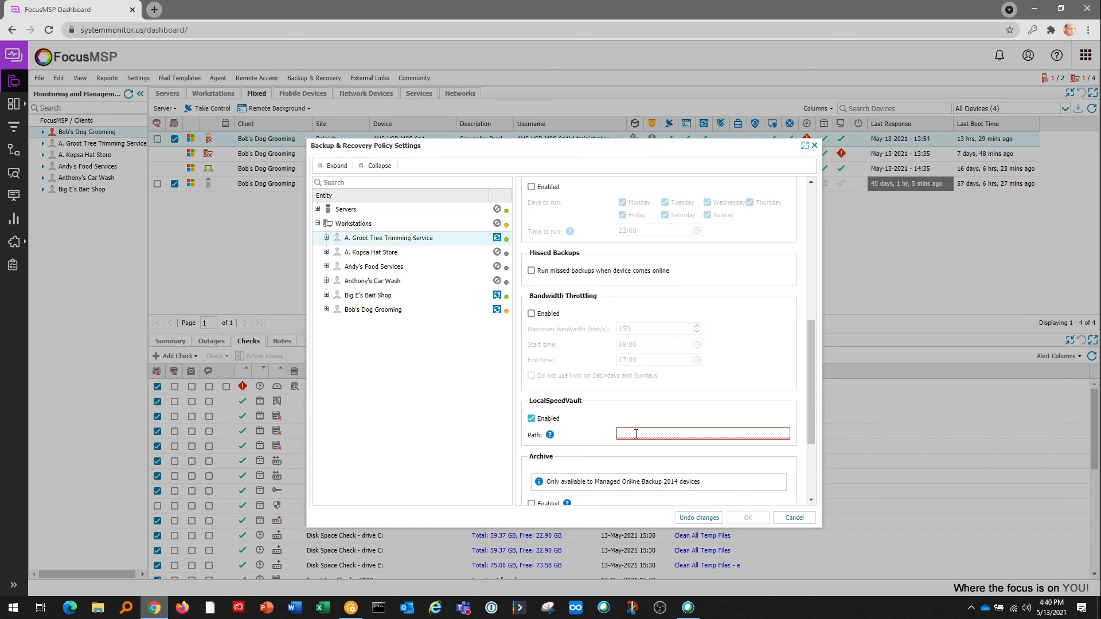
left_click(535, 417)
scroll(613, 367, "down", 2)
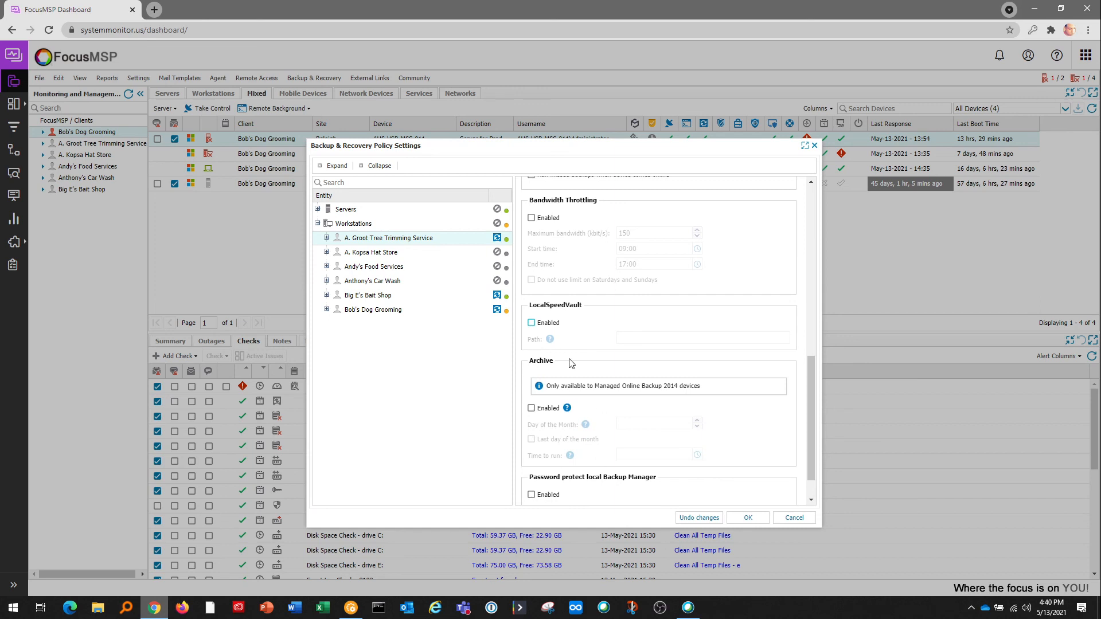
scroll(569, 373, "down", 1)
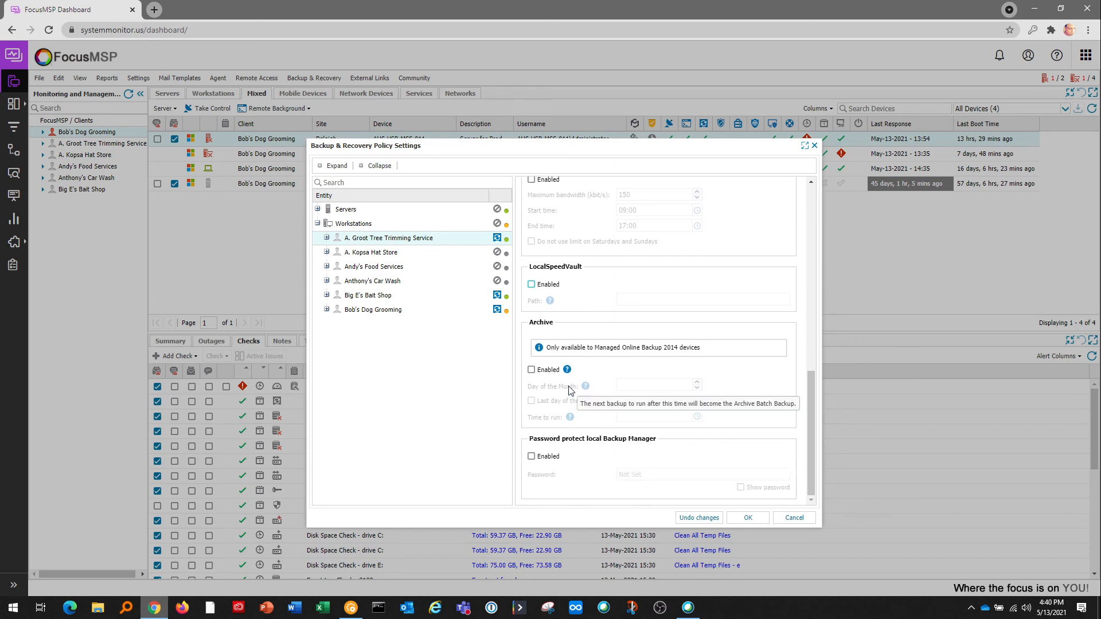